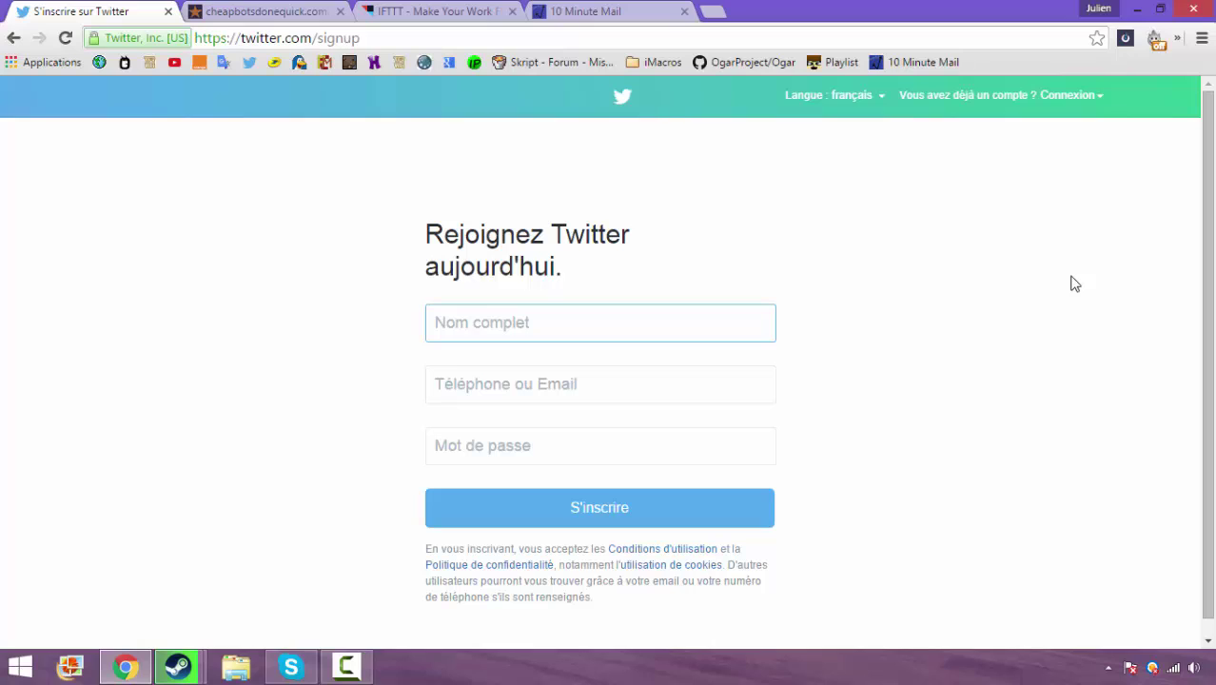
# Enter the bot's name in the Twitter sign-up form, correcting typos along the way
pyautogui.write('tuto4y')
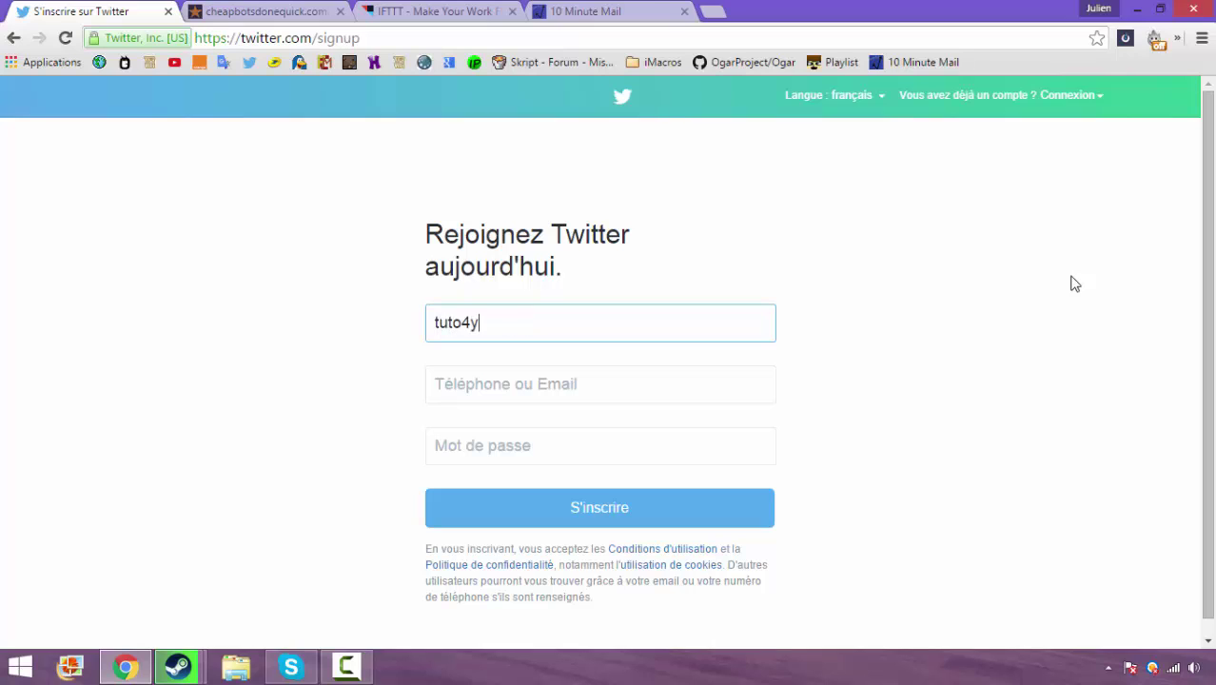
pyautogui.write('ouonlyb0t')
# Paste the temporary 10 Minute Mail address, enter a password and submit the sign-up
pyautogui.click(611, 381)
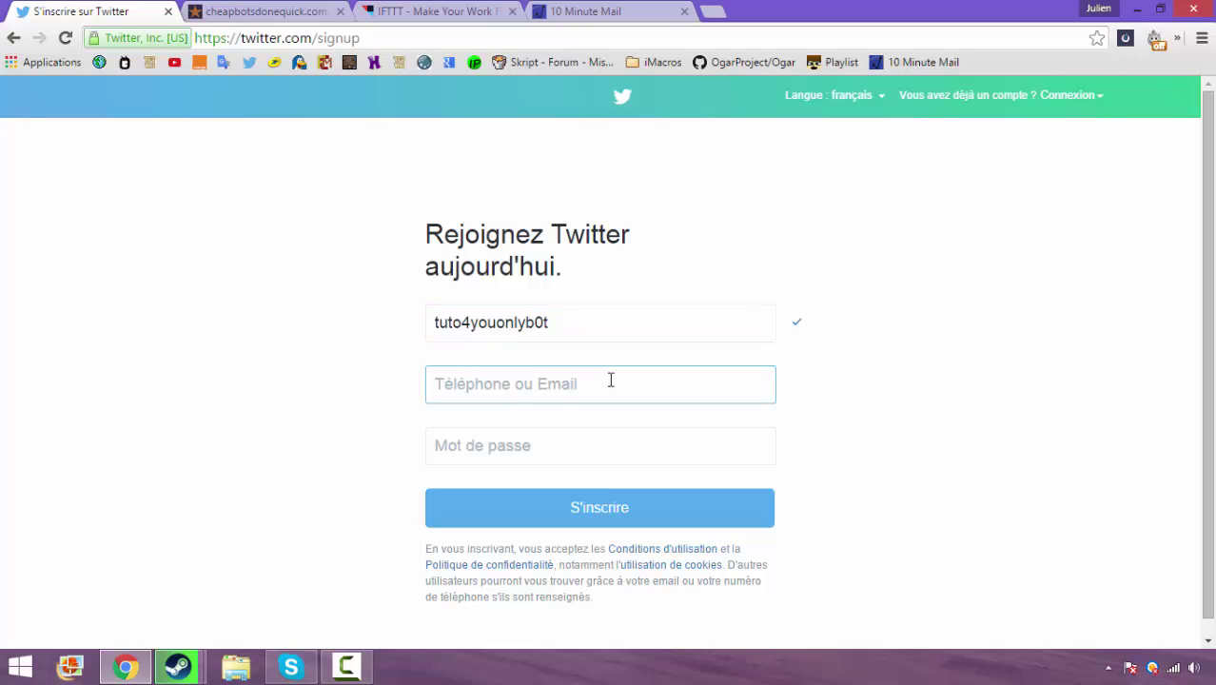
pyautogui.click(574, 11)
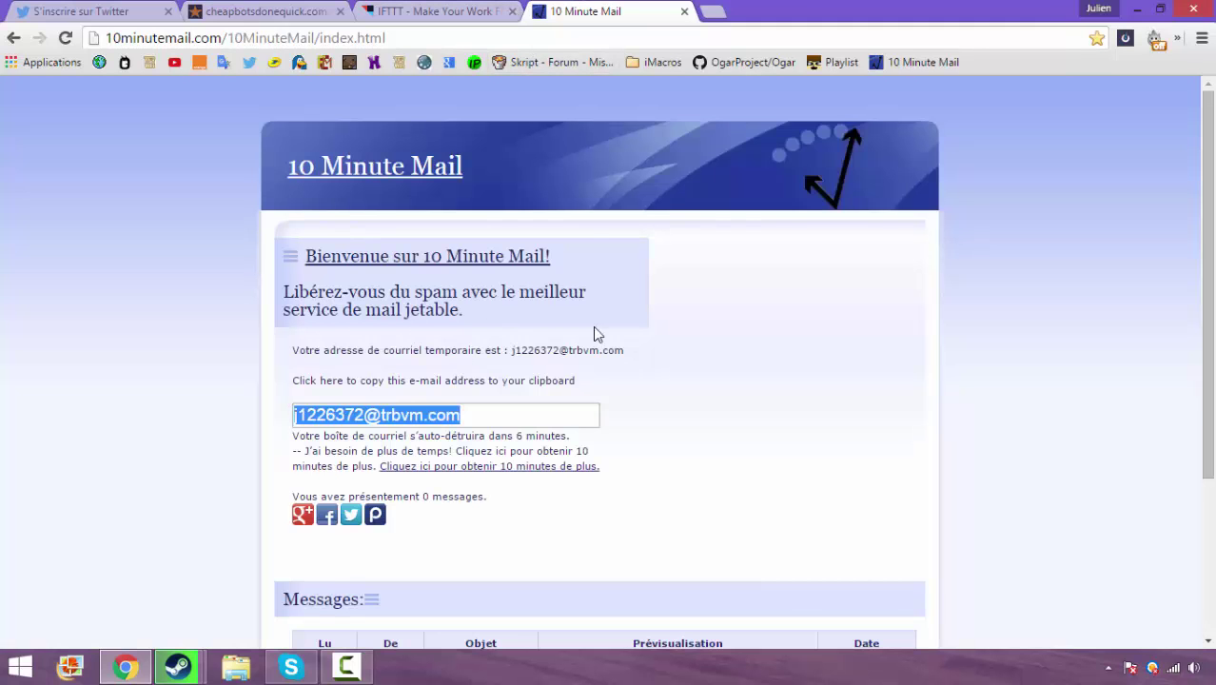
pyautogui.scroll(-3, 595, 333)
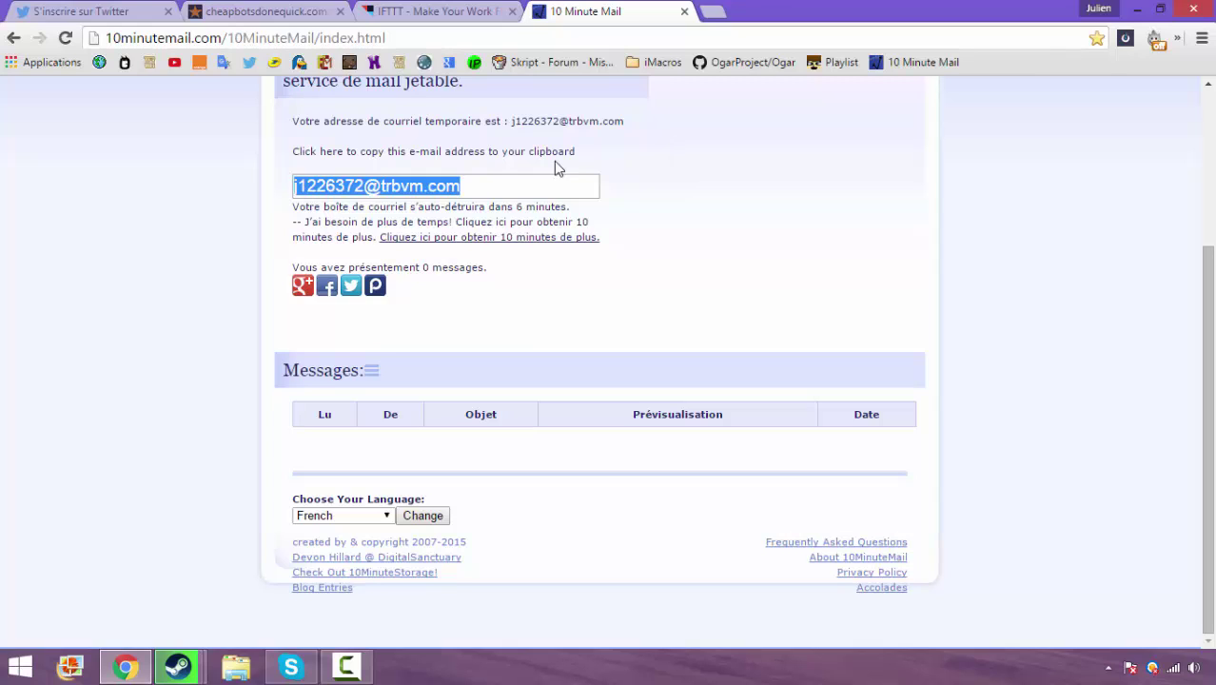
pyautogui.click(104, 11)
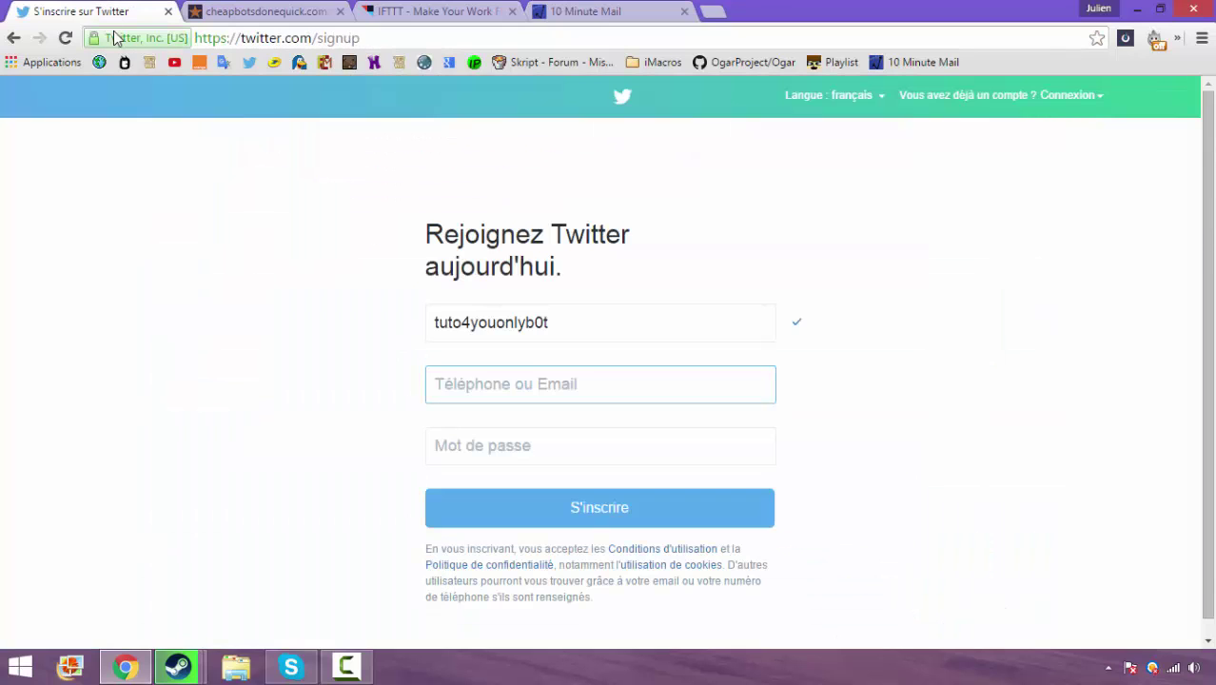
pyautogui.hotkey('ctrl', 'v')
pyautogui.click(590, 437)
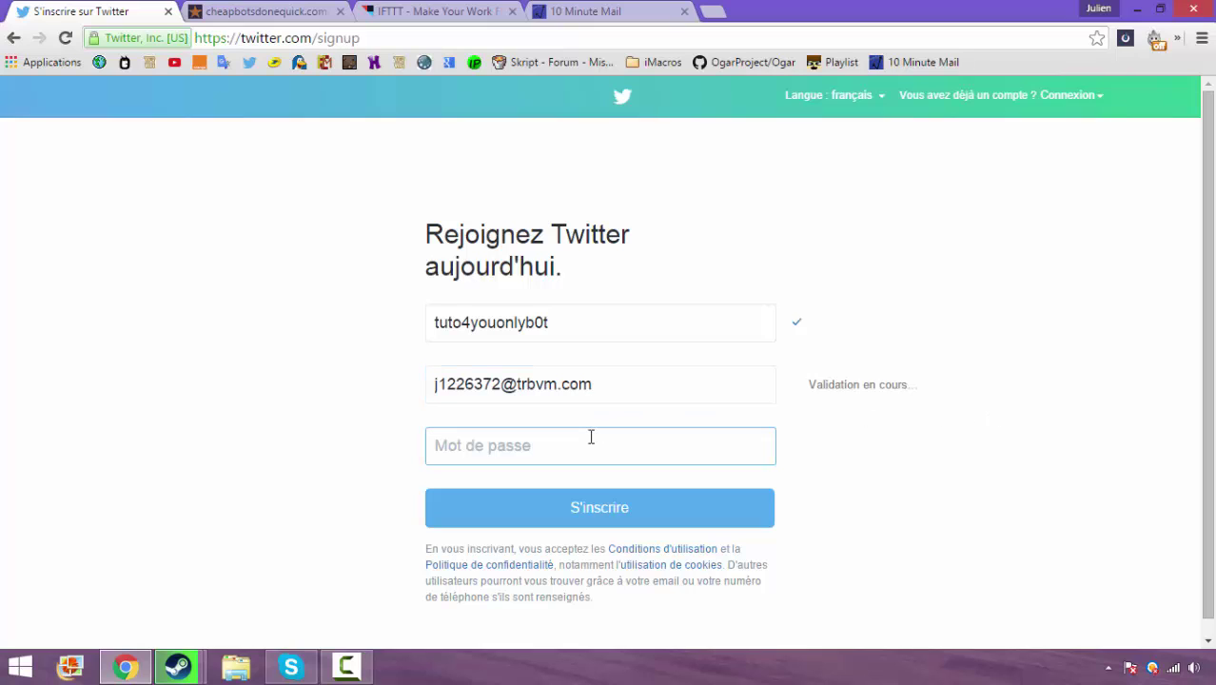
pyautogui.write('•••••••')
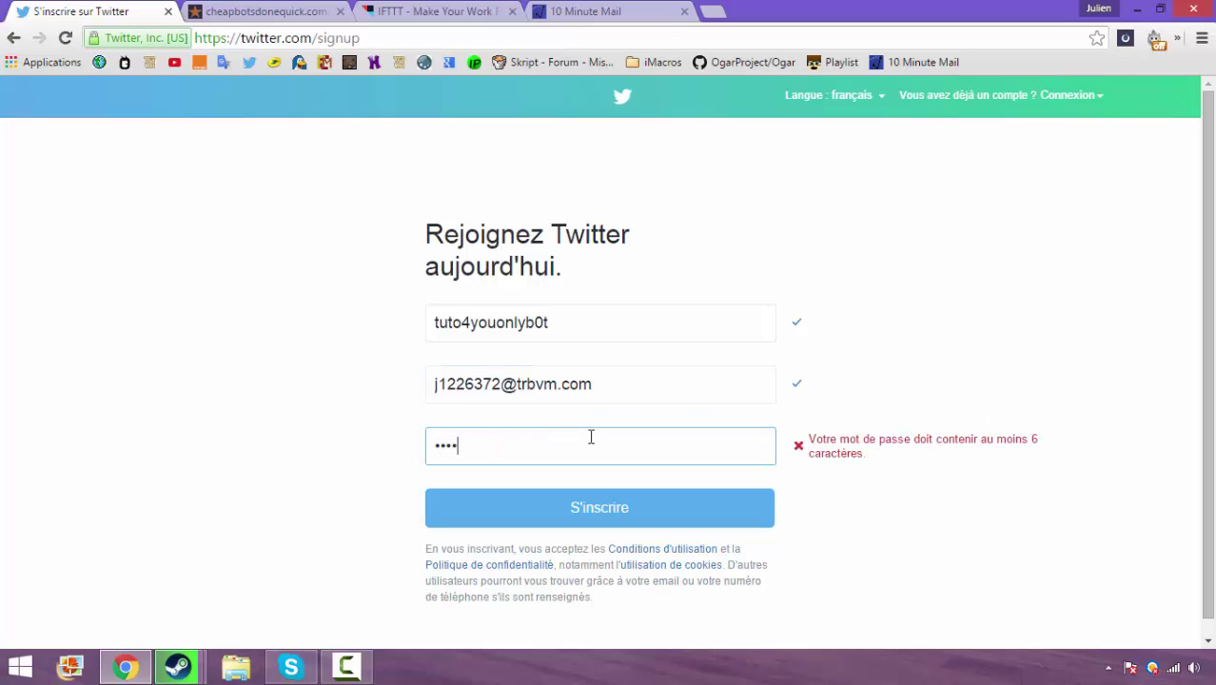
pyautogui.write('•••')
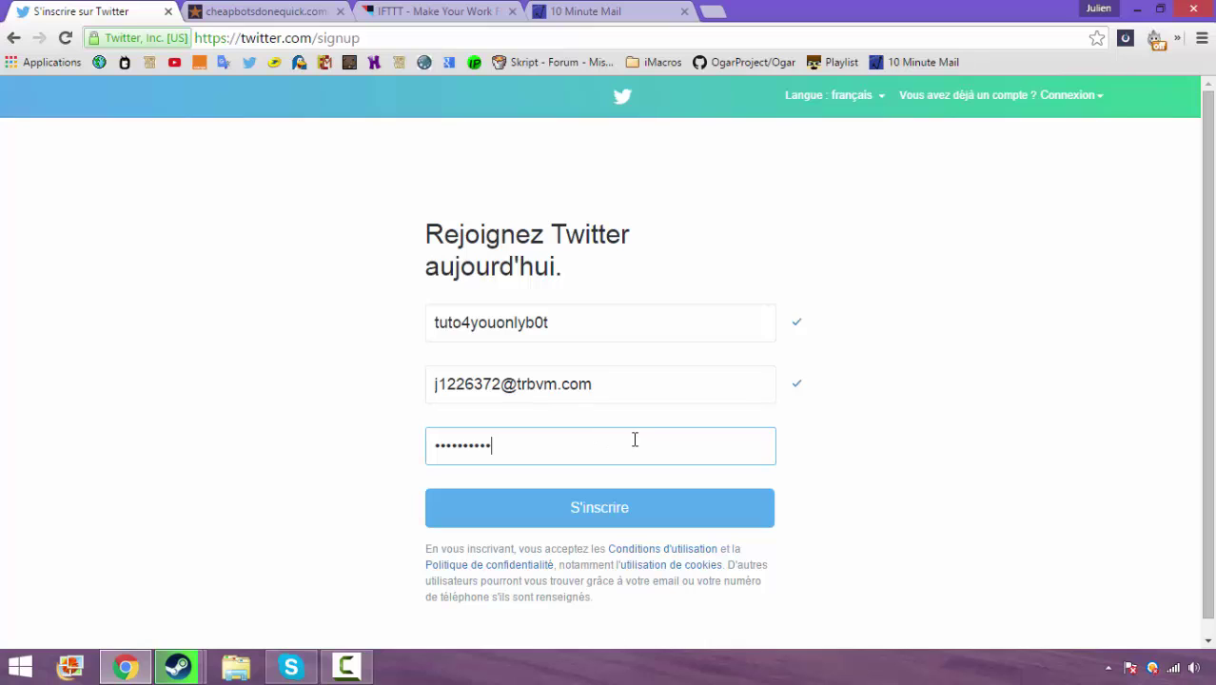
pyautogui.click(961, 442)
pyautogui.click(702, 524)
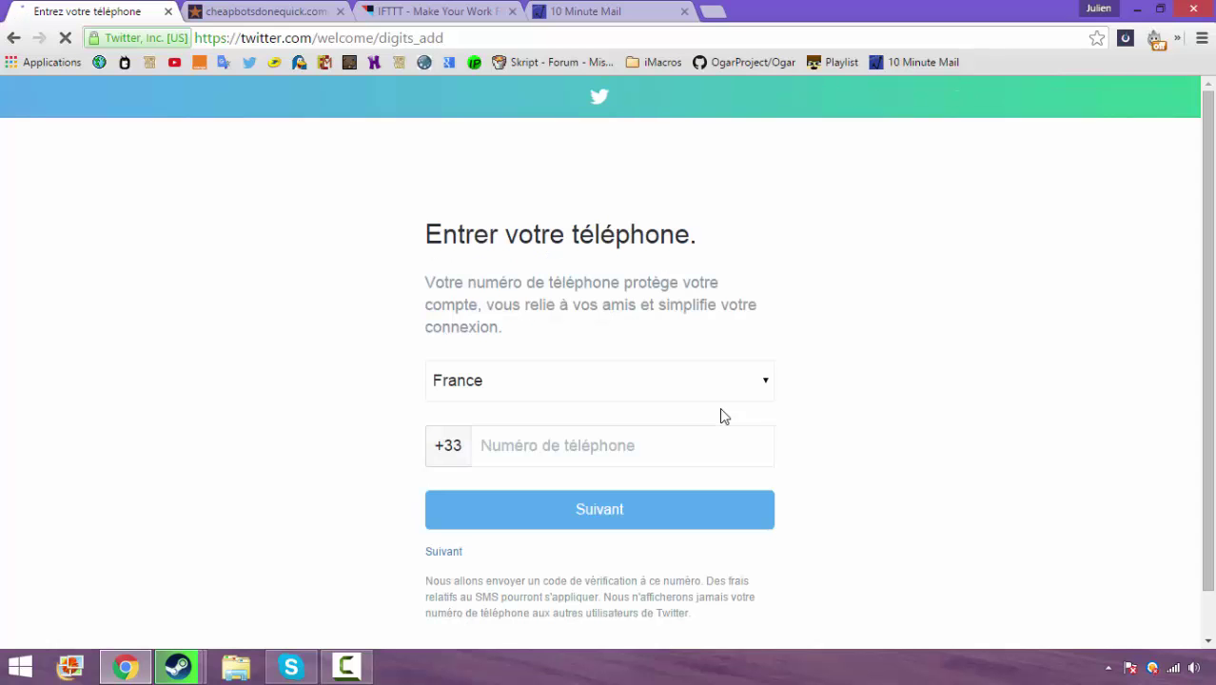
# Skip the phone-number step and accept Twitter's suggested bot username
pyautogui.scroll(-1, 723, 417)
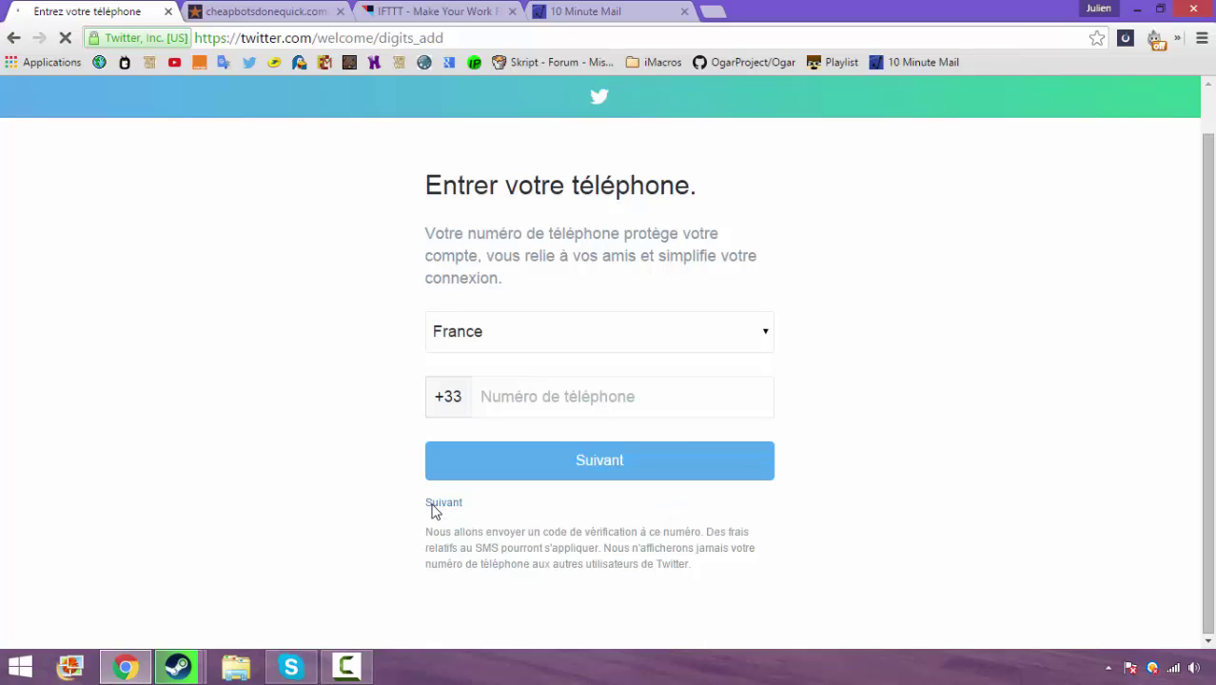
pyautogui.click(457, 510)
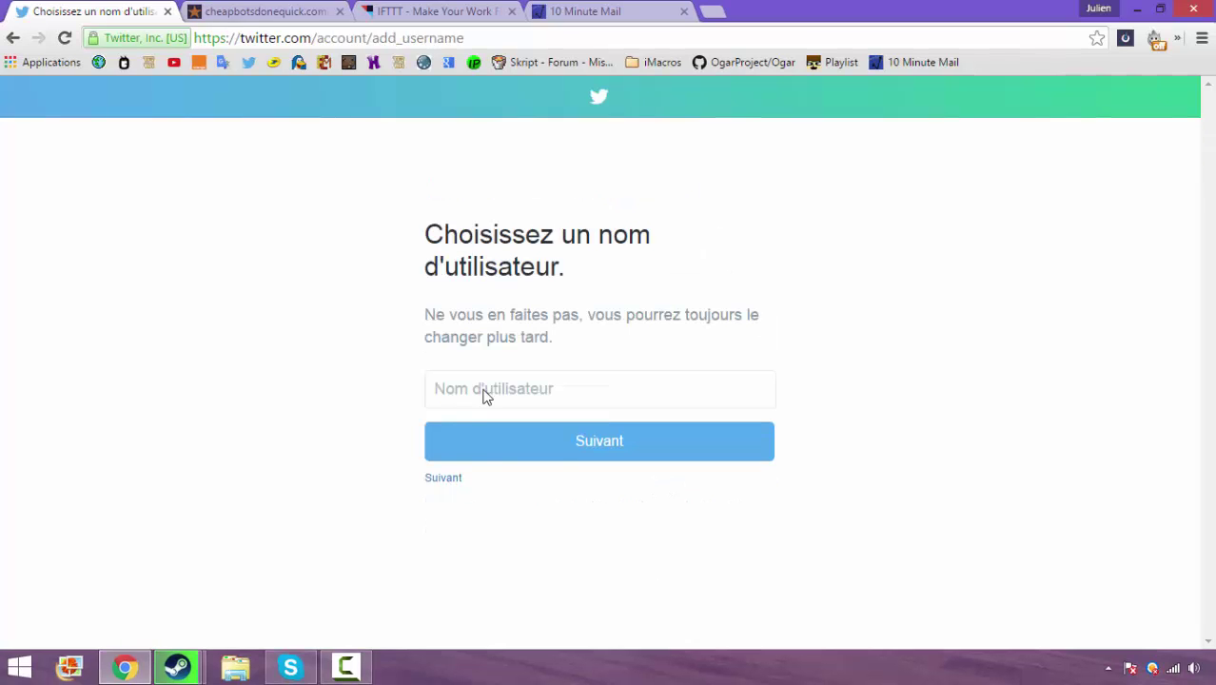
pyautogui.click(485, 395)
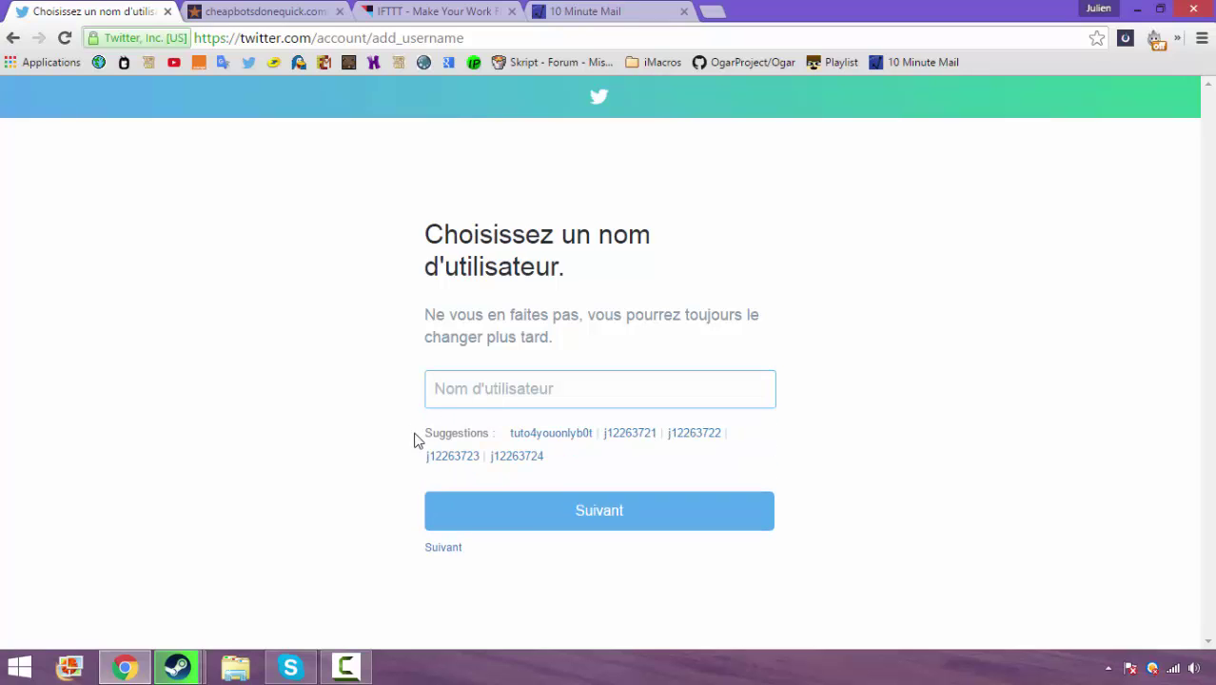
pyautogui.click(525, 434)
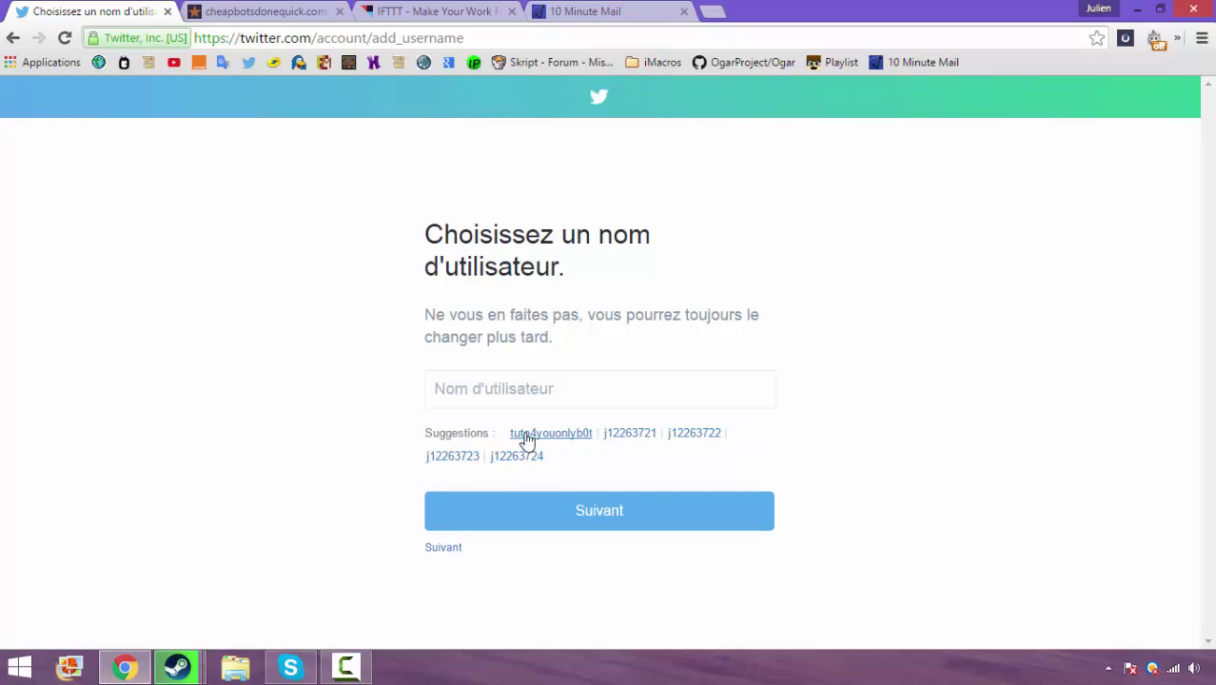
pyautogui.click(577, 511)
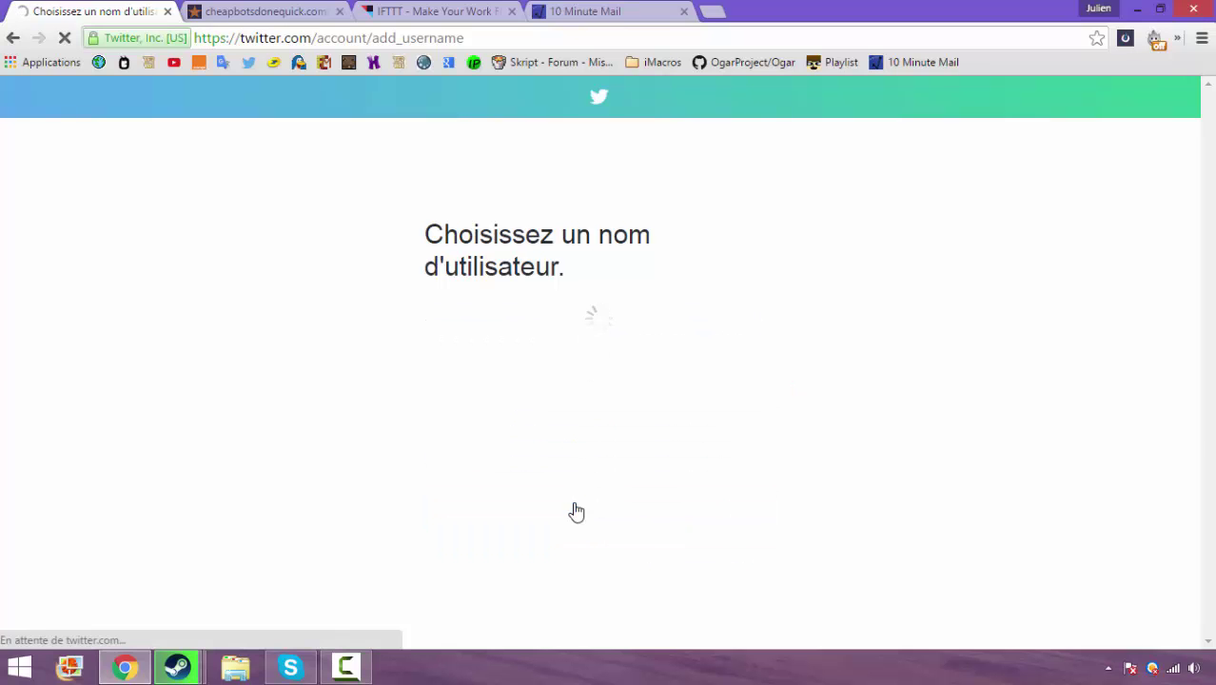
# Choose Cinéma, Sports and TV - Personnalités as interests
pyautogui.scroll(-1, 491, 526)
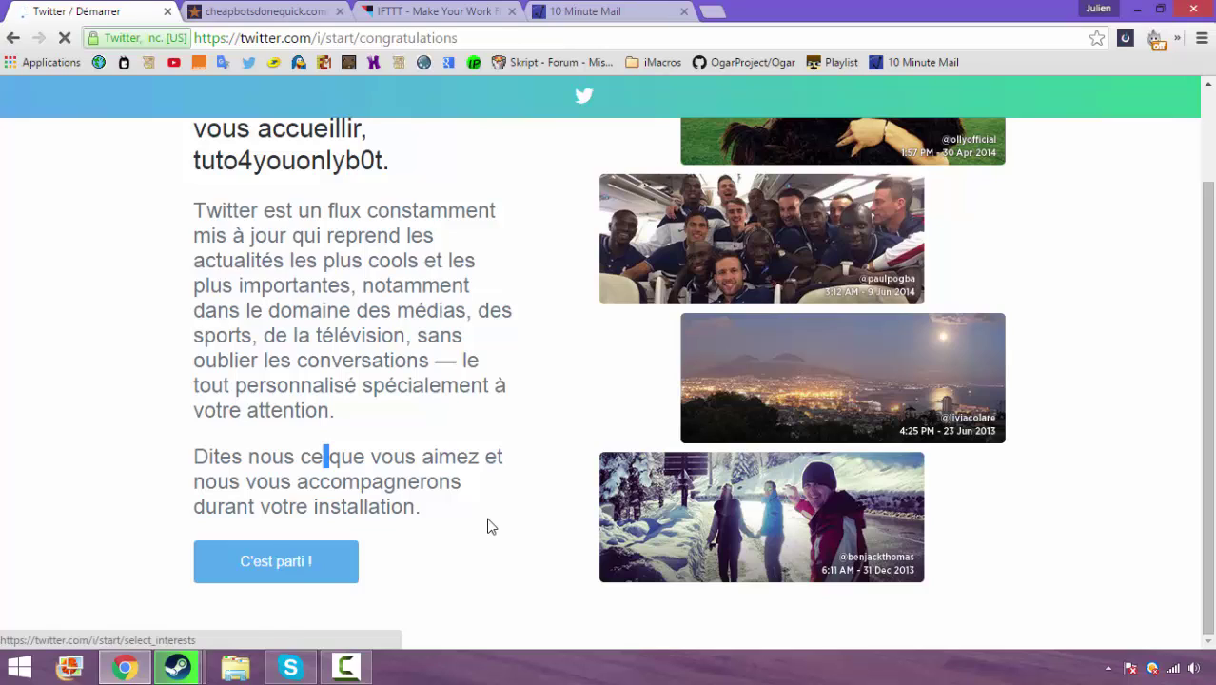
pyautogui.scroll(-4, 487, 526)
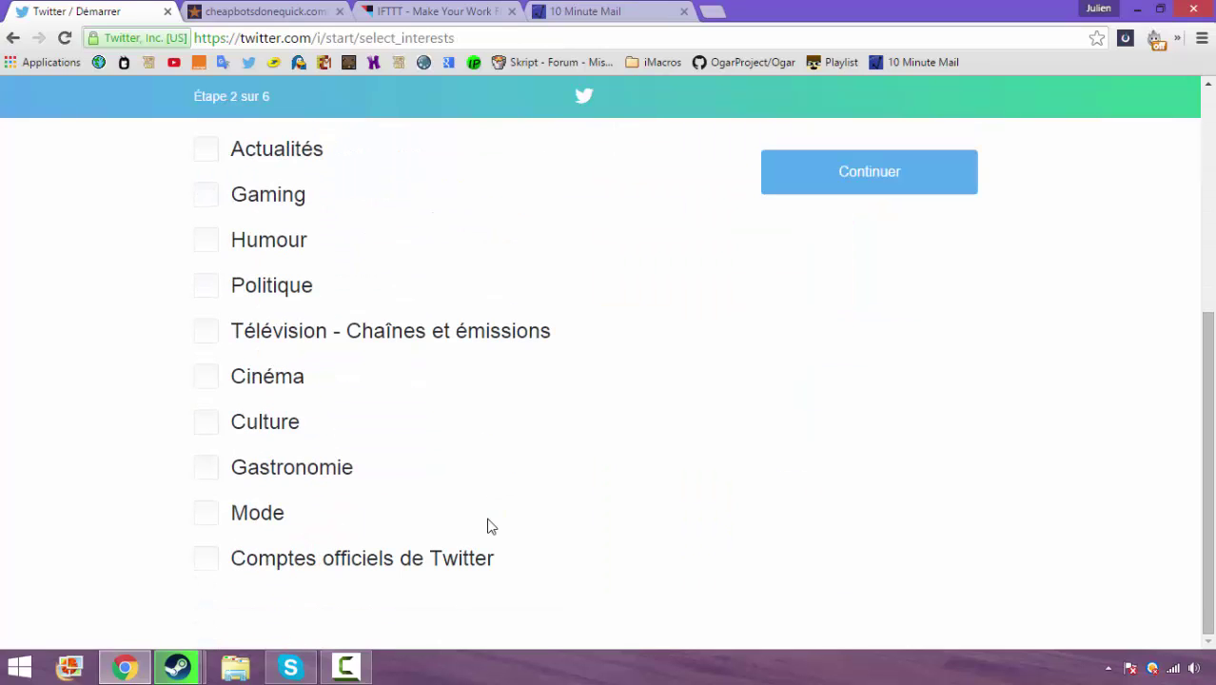
pyautogui.click(207, 377)
pyautogui.scroll(5, 487, 526)
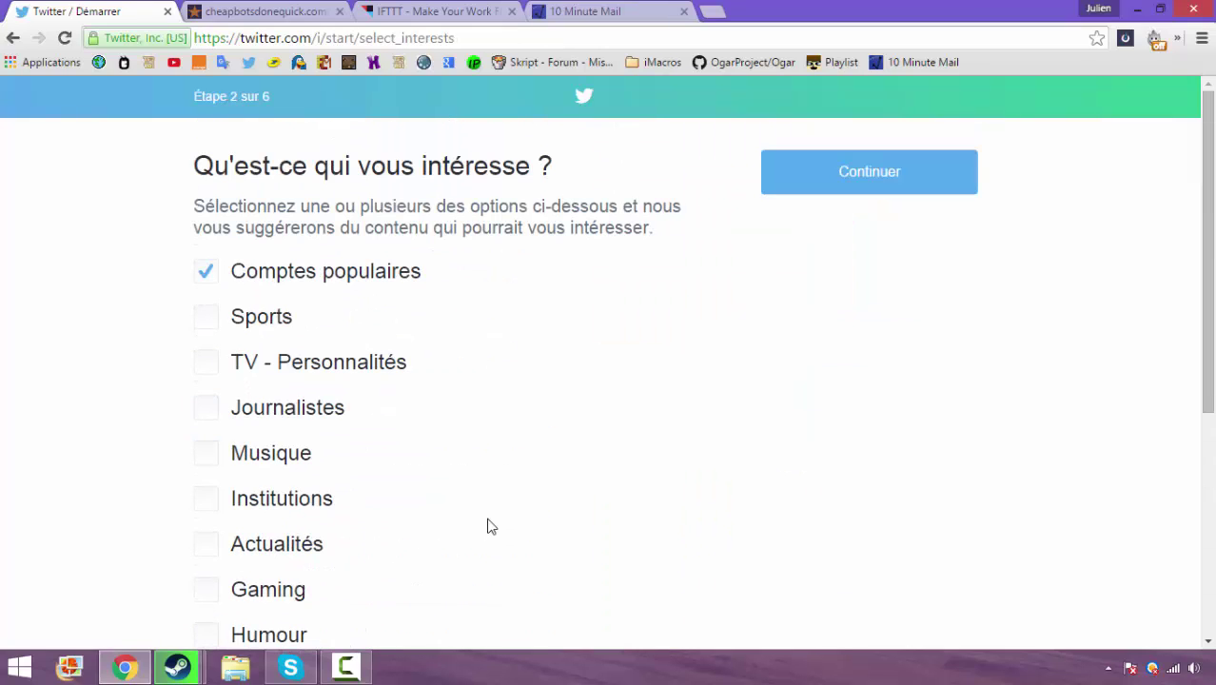
pyautogui.click(206, 317)
pyautogui.click(207, 361)
pyautogui.click(869, 171)
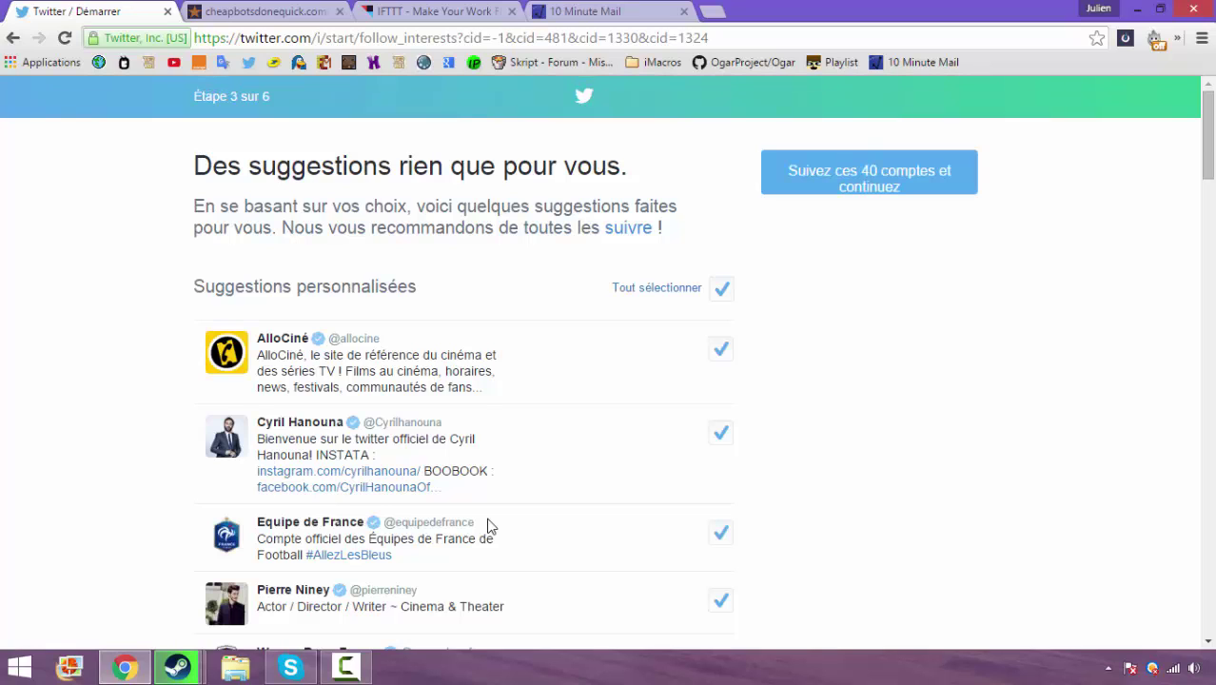
# Untick all suggested accounts and continue without following anyone
pyautogui.press('Tab')
pyautogui.press('space')
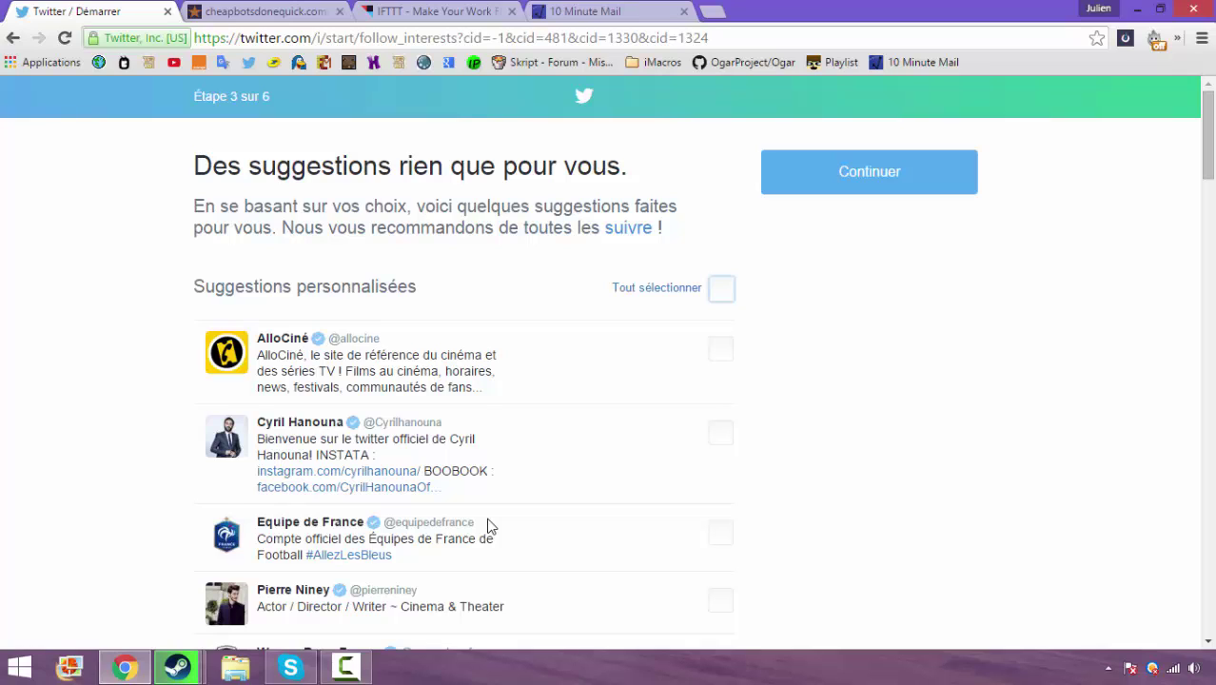
pyautogui.hotkey('shift', 'Tab')
pyautogui.press('Return')
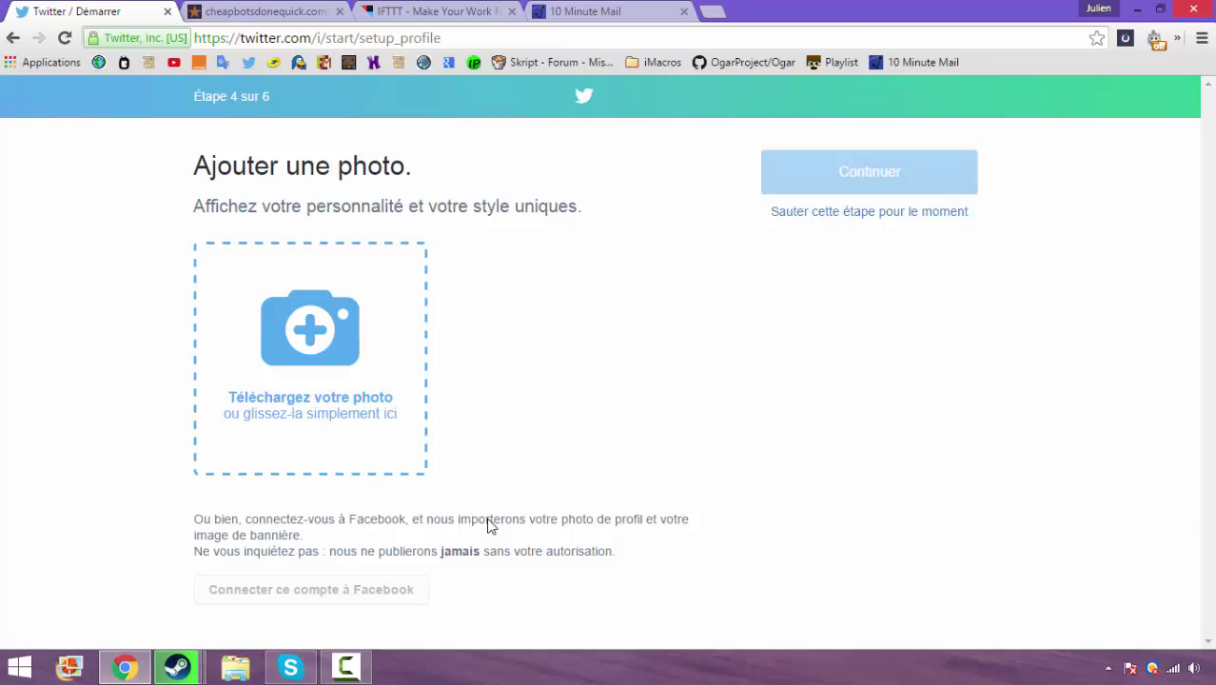
# Drop Fuzzy.png from the desktop's slt folder into the photo box, zoom in and apply it
pyautogui.press('super+Down')
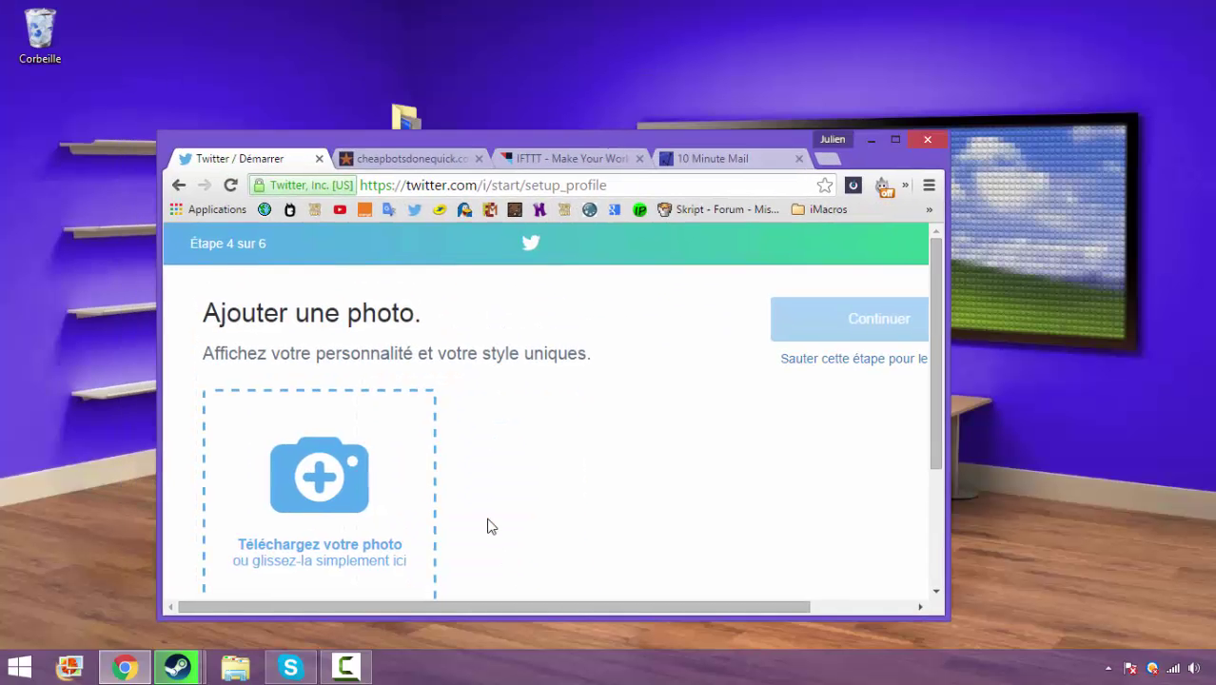
pyautogui.moveTo(571, 140)
pyautogui.mouseDown()
pyautogui.moveTo(824, 330)
pyautogui.moveTo(395, 247)
pyautogui.mouseUp()
pyautogui.click(409, 132)
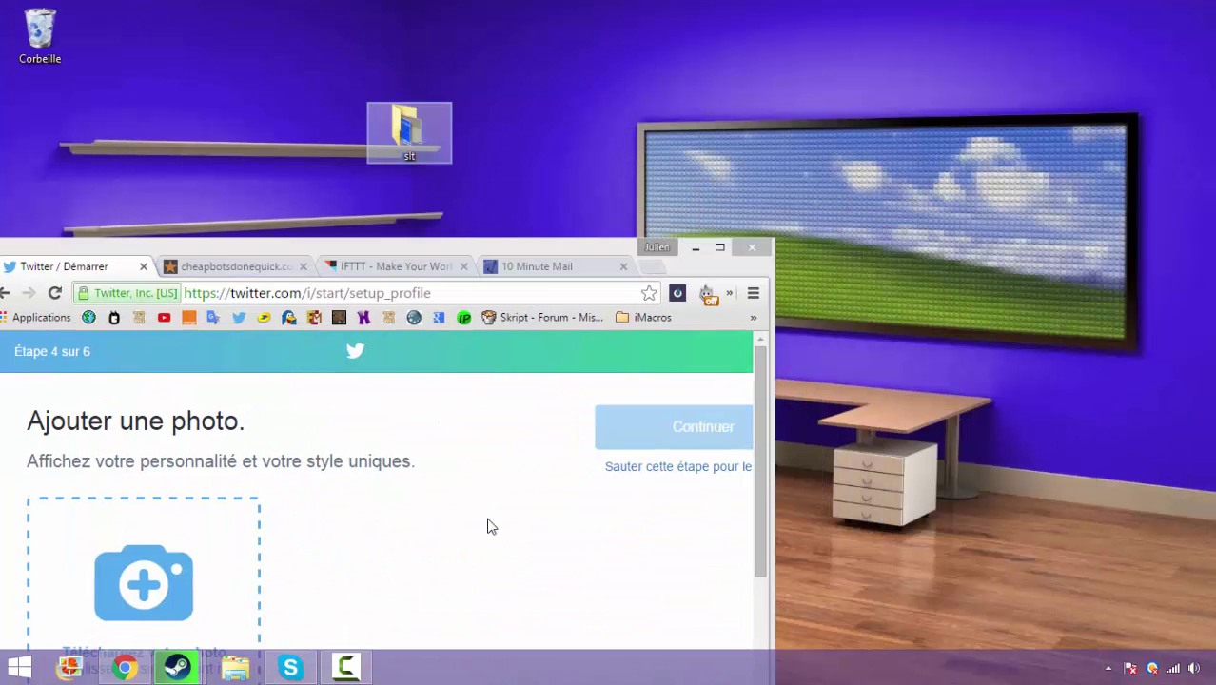
pyautogui.doubleClick(409, 132)
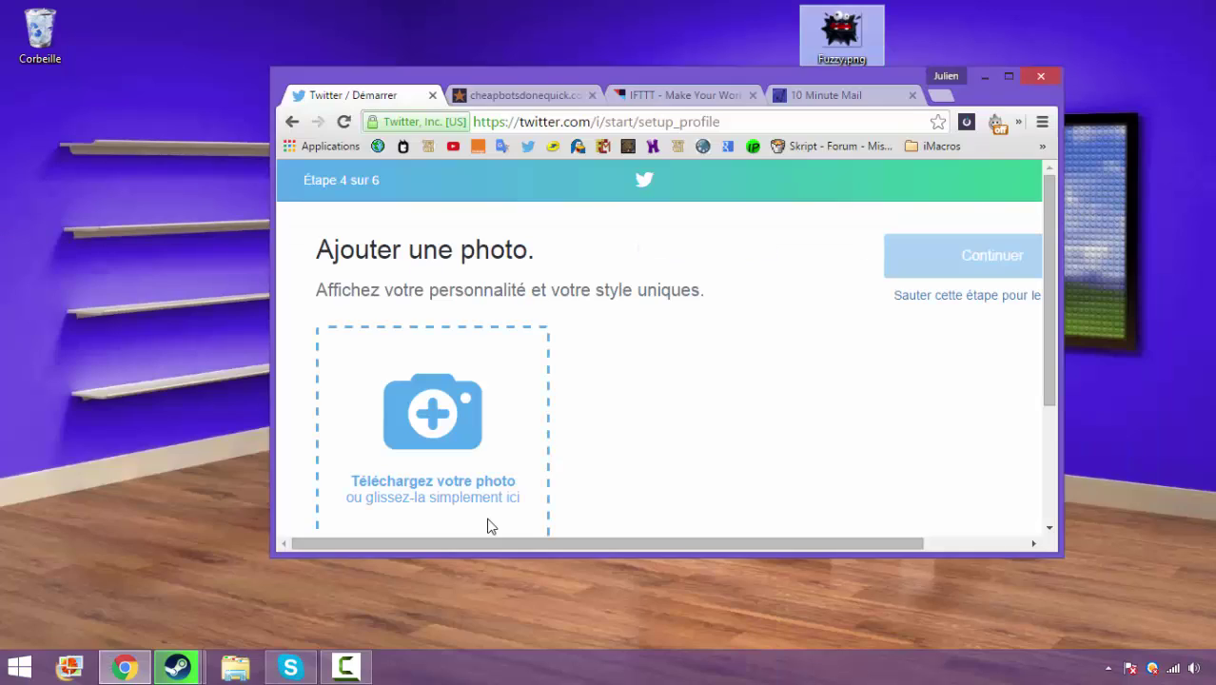
pyautogui.moveTo(841, 33); pyautogui.dragTo(502, 407)
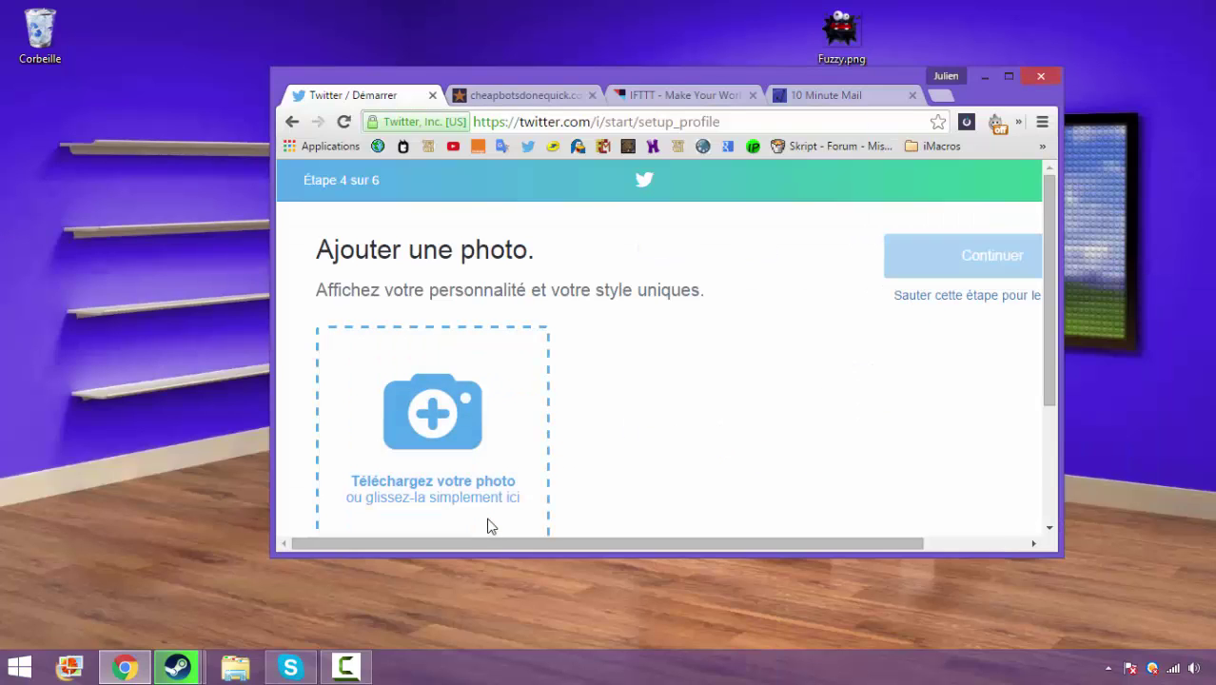
pyautogui.scroll(-2, 487, 526)
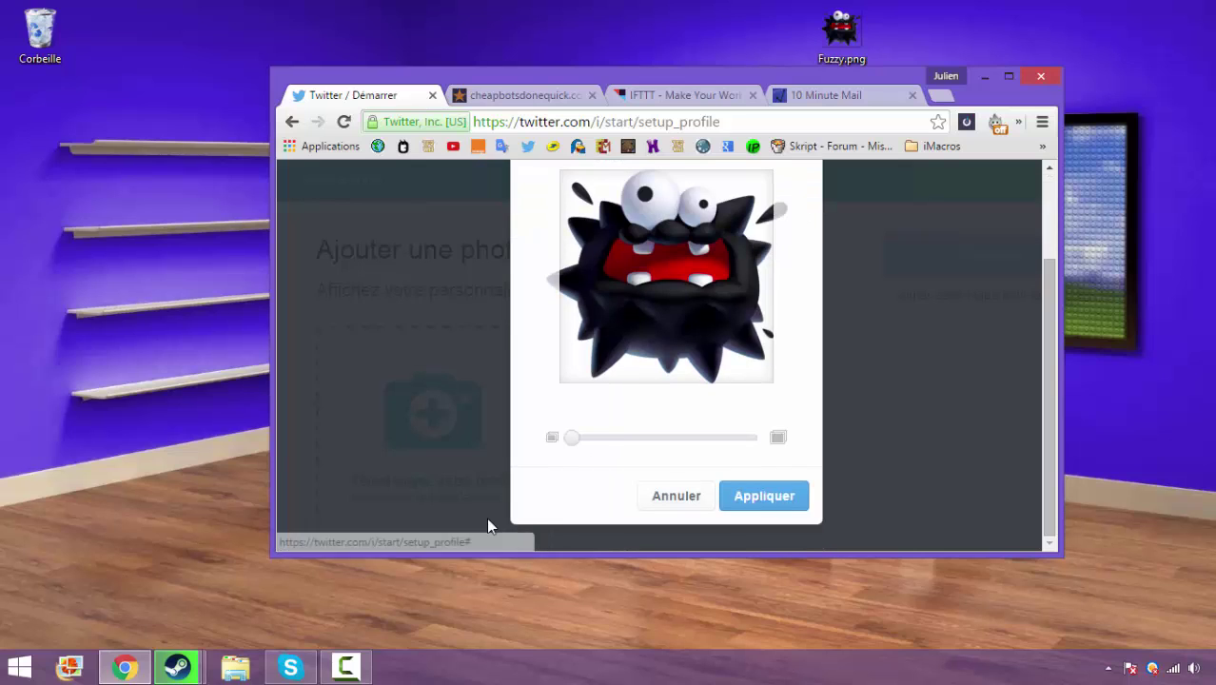
pyautogui.press('Right')
pyautogui.press('Right')
pyautogui.press('Right')
pyautogui.press('Right')
pyautogui.press('Right')
pyautogui.press('Right')
pyautogui.press('Right')
pyautogui.press('Right')
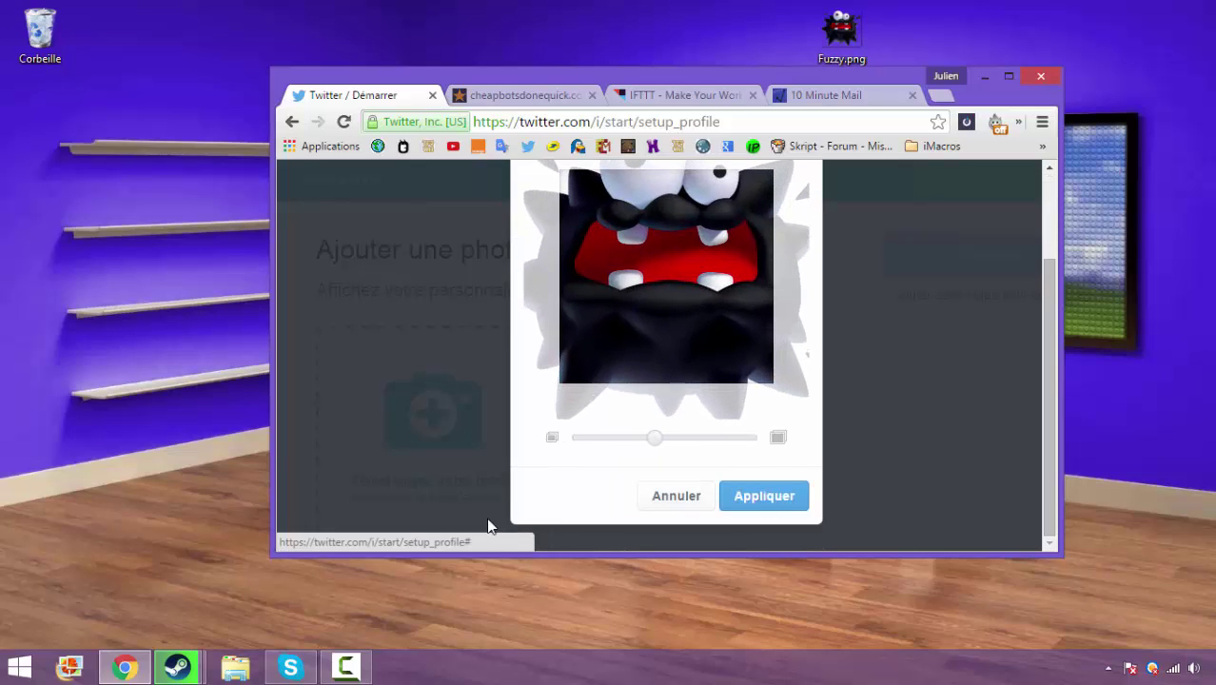
pyautogui.press('Return')
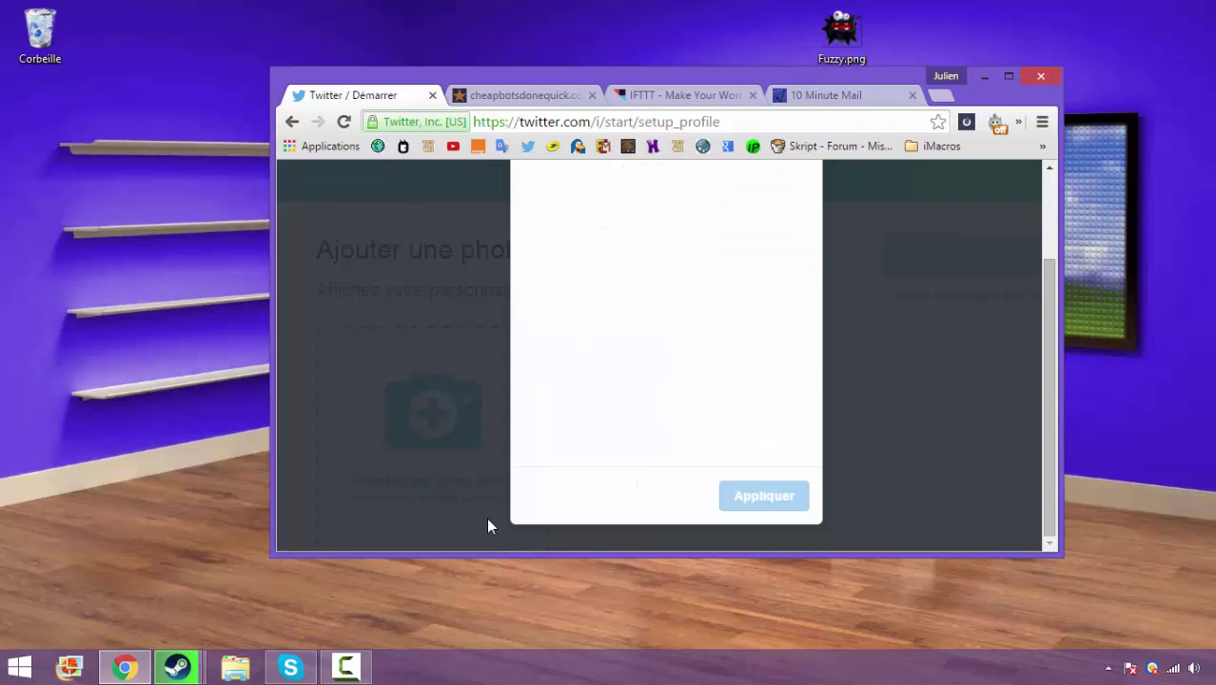
pyautogui.scroll(-2, 486, 526)
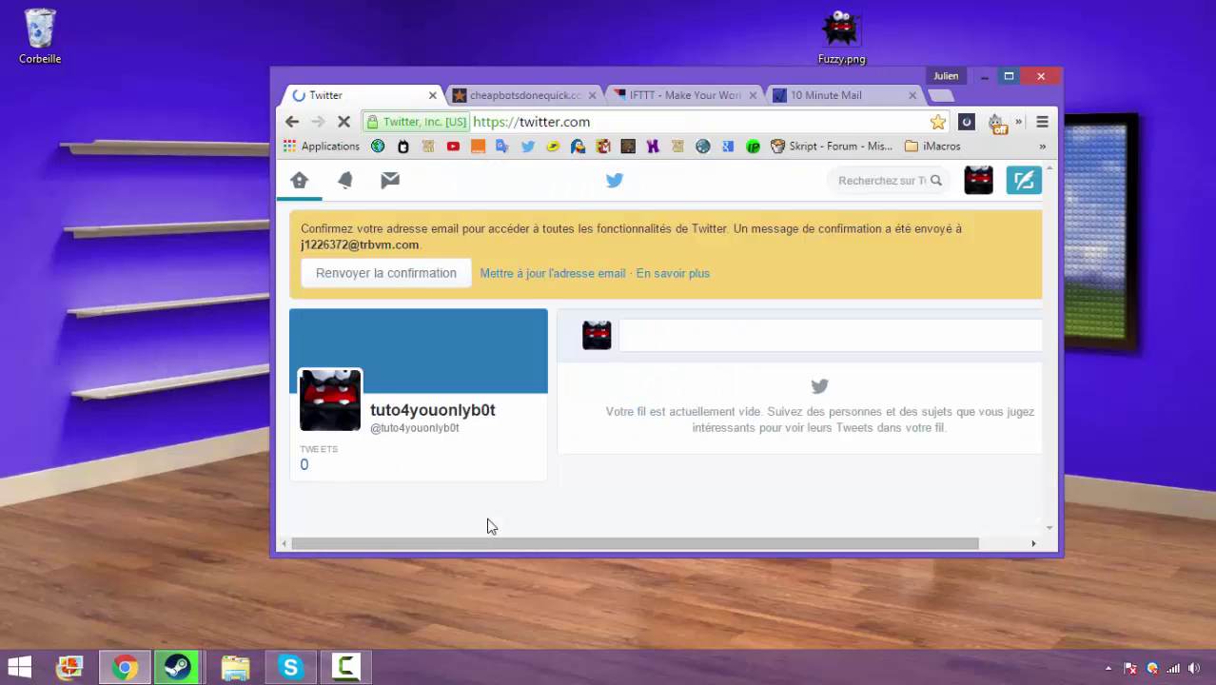
pyautogui.press('super+Up')
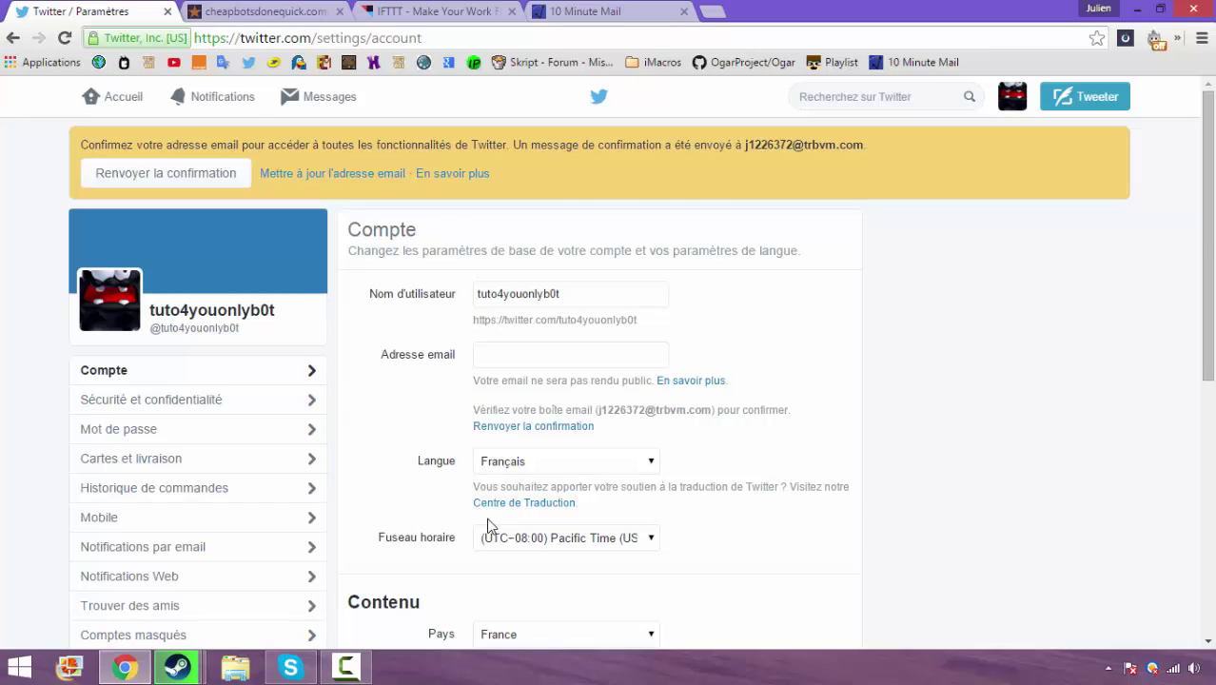
pyautogui.hotkey('ctrl', '4')
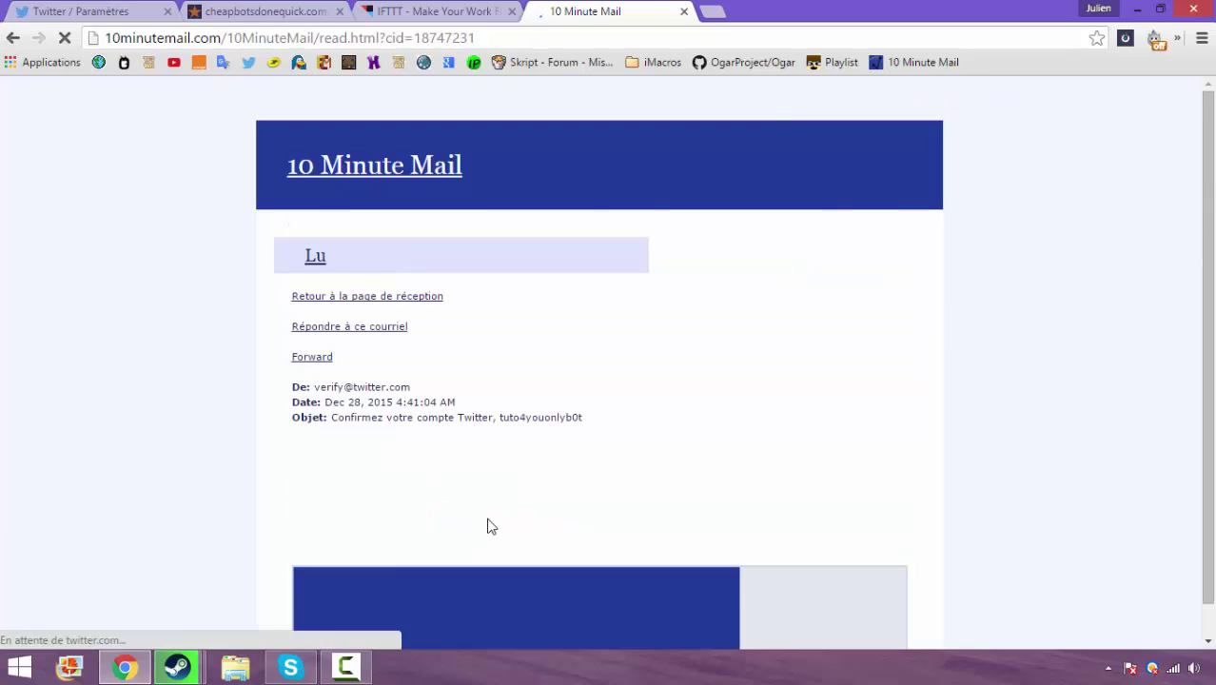
pyautogui.scroll(-4, 491, 526)
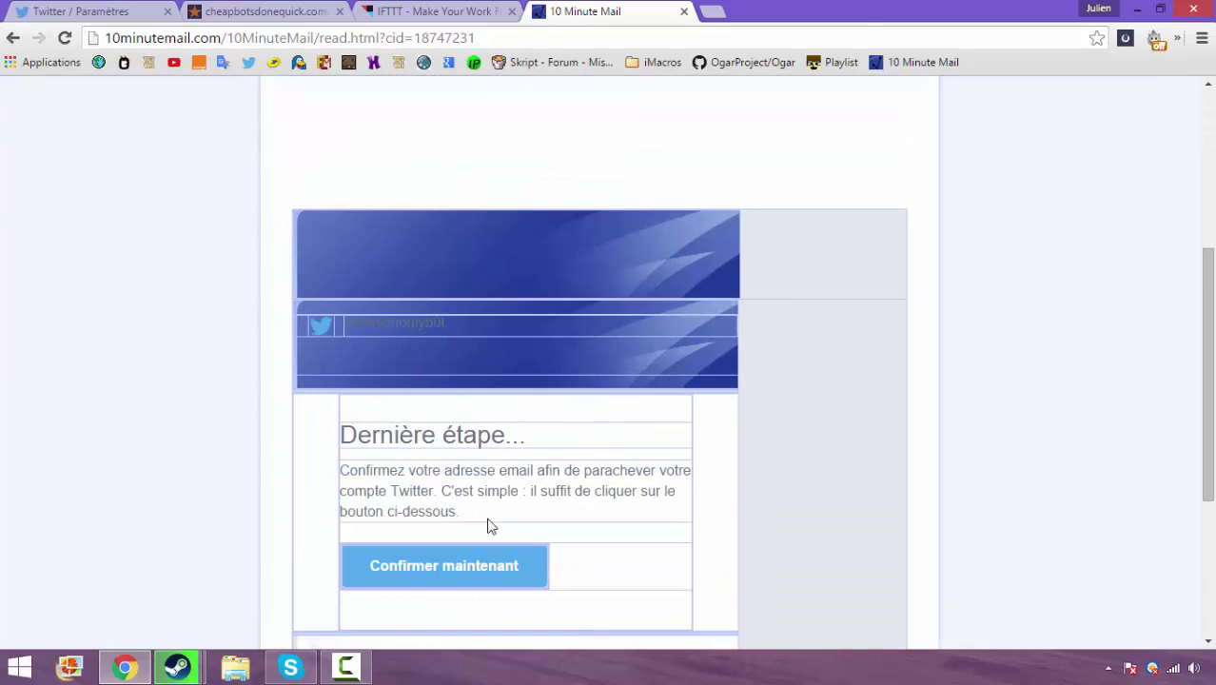
pyautogui.click(492, 527)
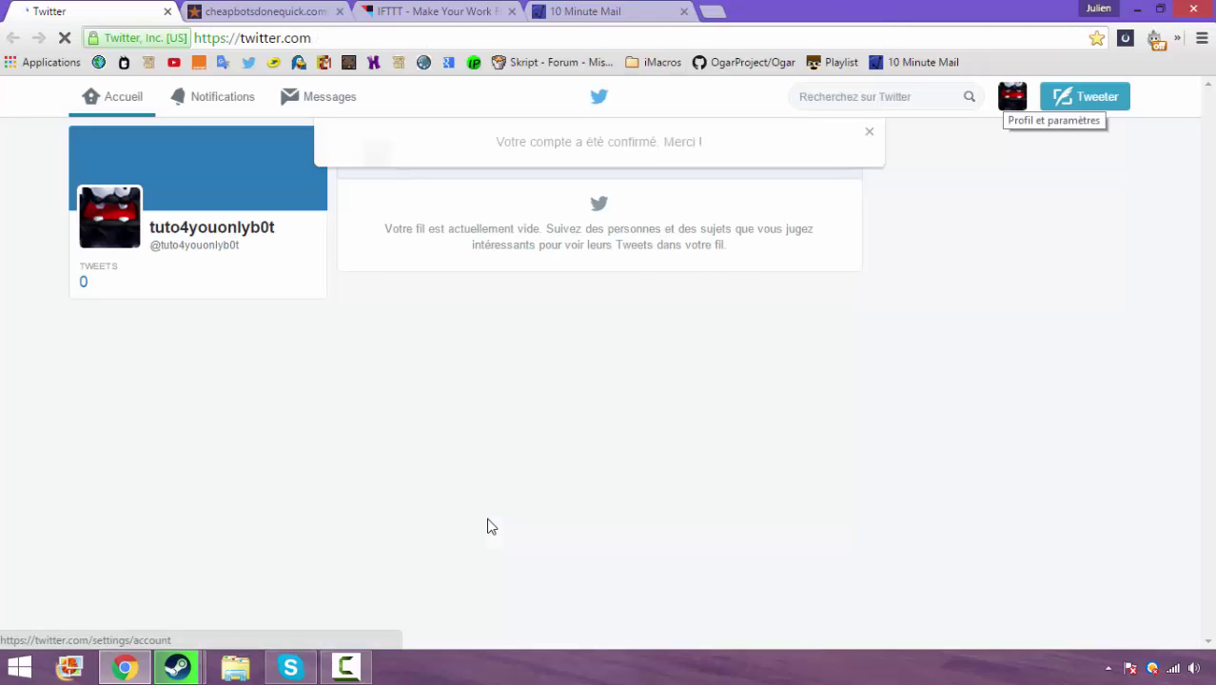
pyautogui.hotkey('ctrl', 'Tab')
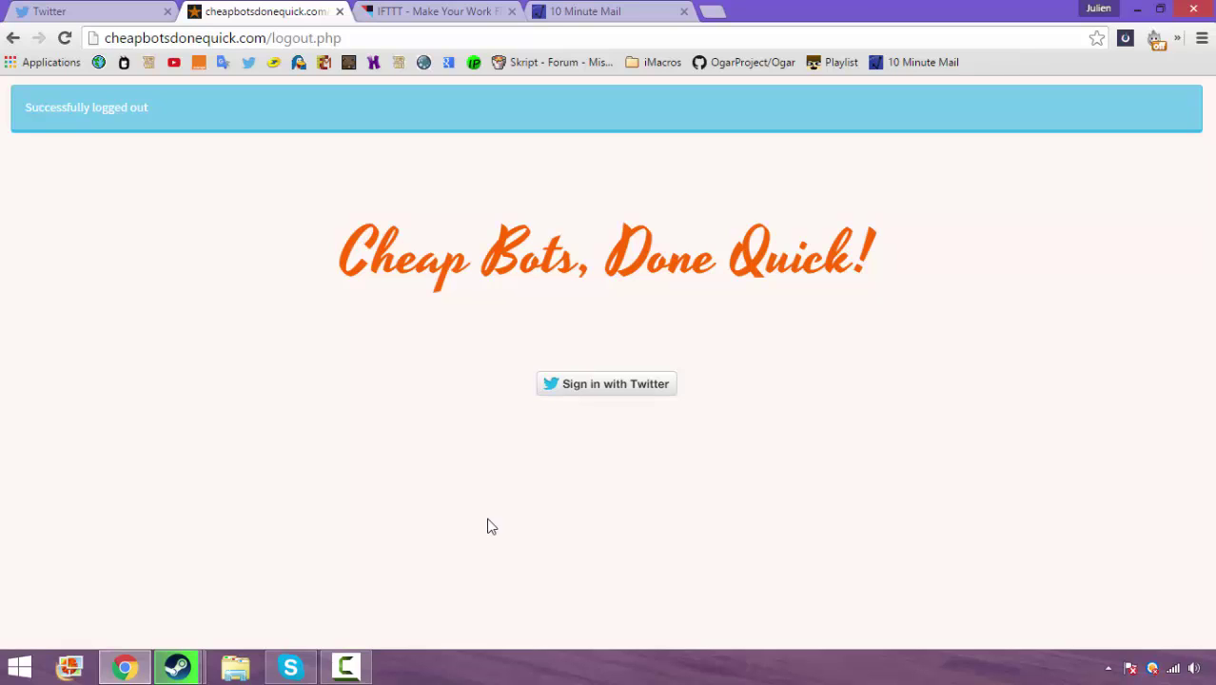
# Reload Cheap Bots, Done Quick! and authorize it on the new Twitter account
pyautogui.press('F5')
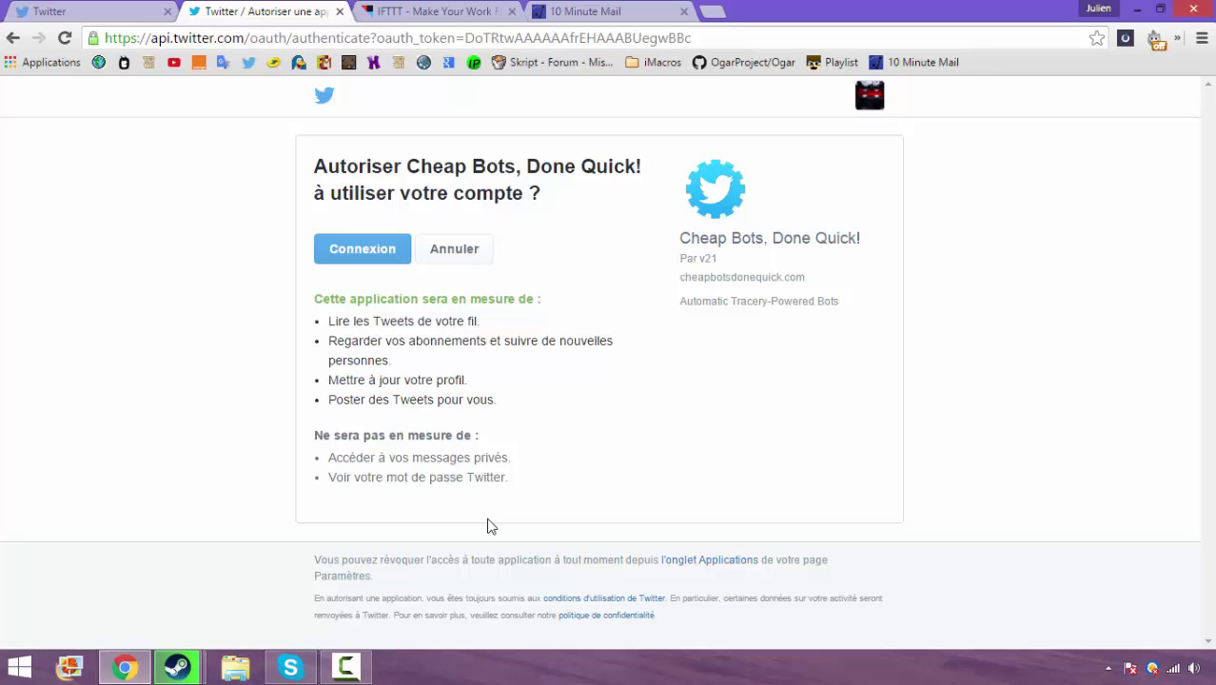
pyautogui.press('Return')
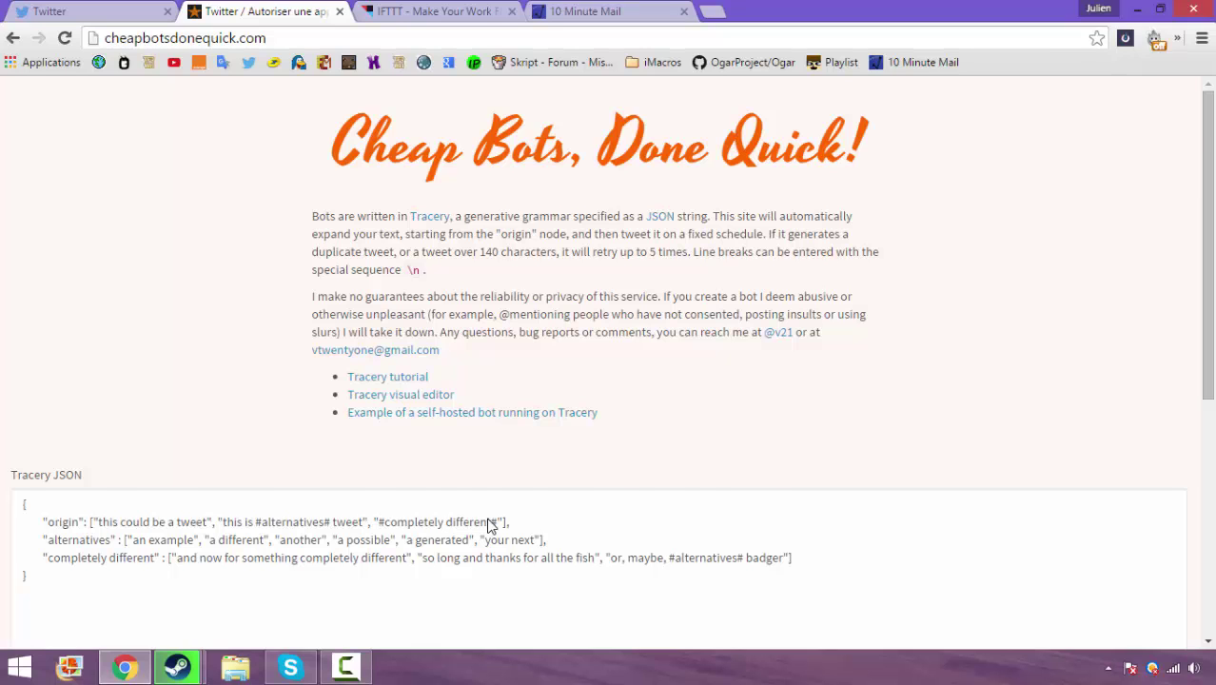
# Replace the first origin phrase "this could be a tweet" with "Salut, :)"
pyautogui.scroll(-4, 490, 526)
pyautogui.scroll(2, 490, 527)
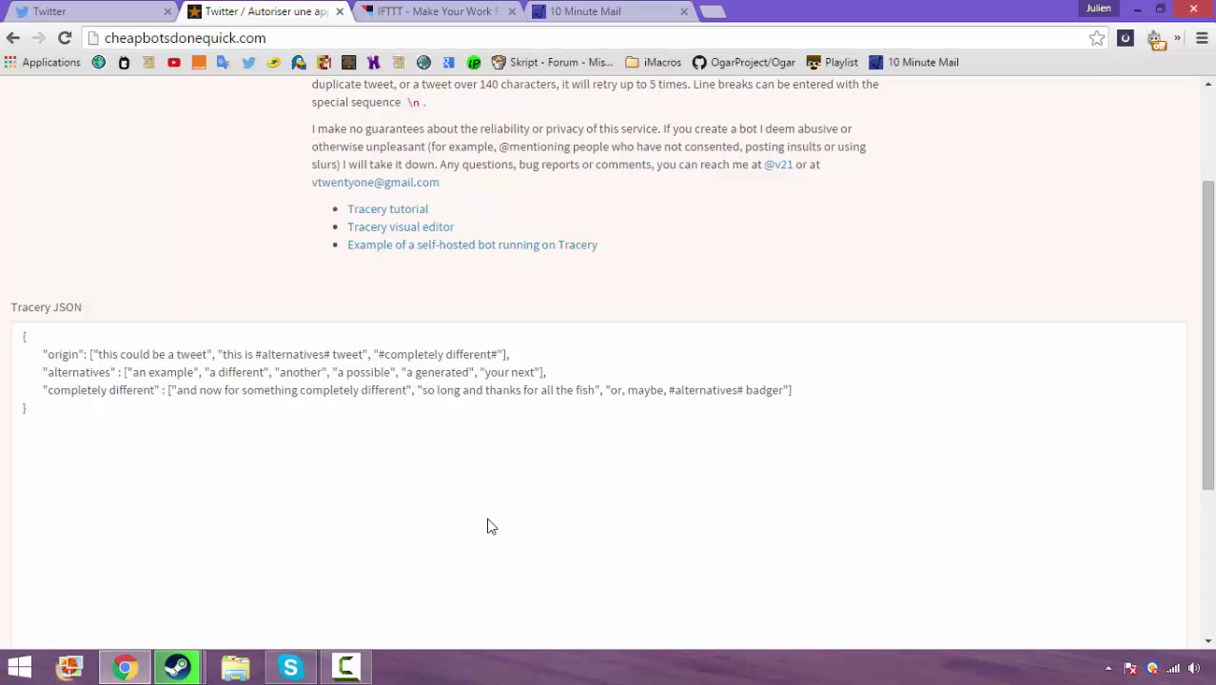
pyautogui.scroll(-4, 490, 526)
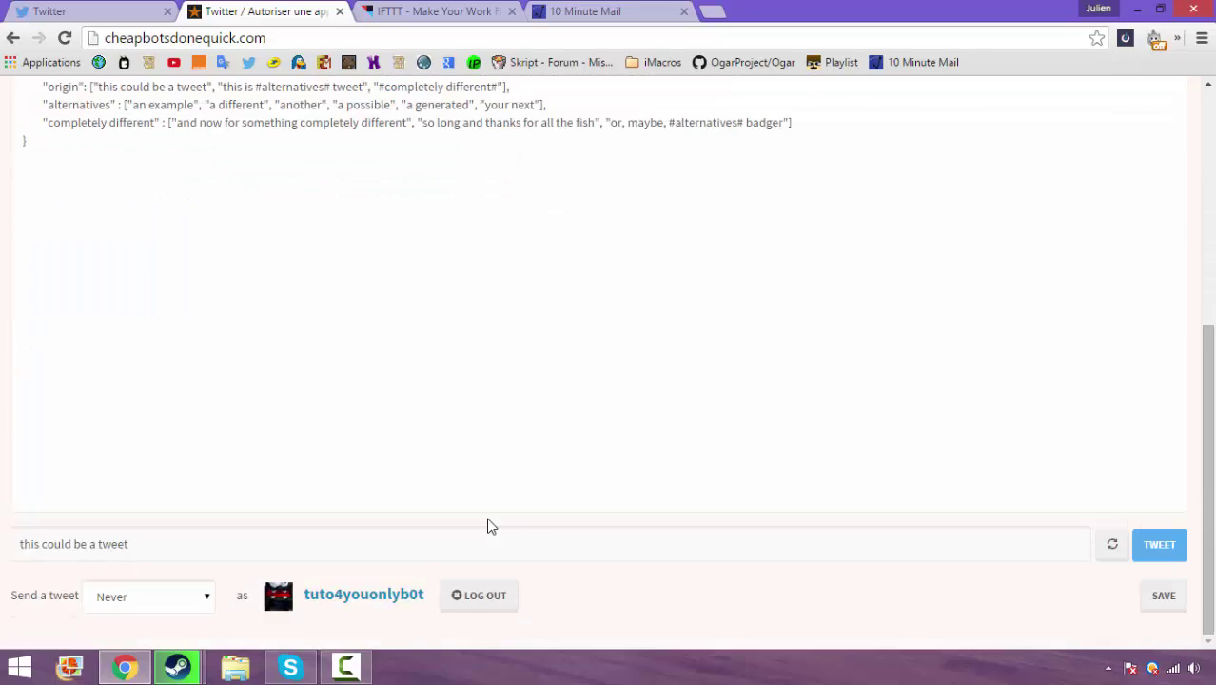
pyautogui.scroll(2, 490, 526)
pyautogui.moveTo(208, 176); pyautogui.dragTo(97, 176)
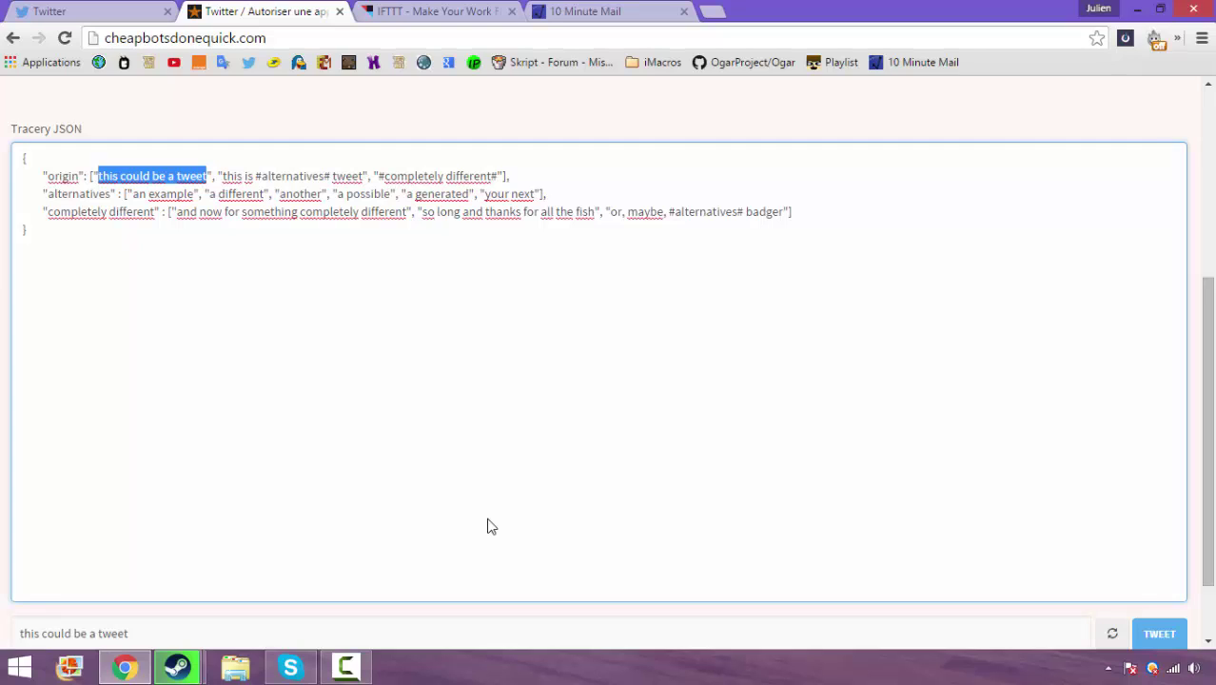
pyautogui.scroll(-1, 491, 527)
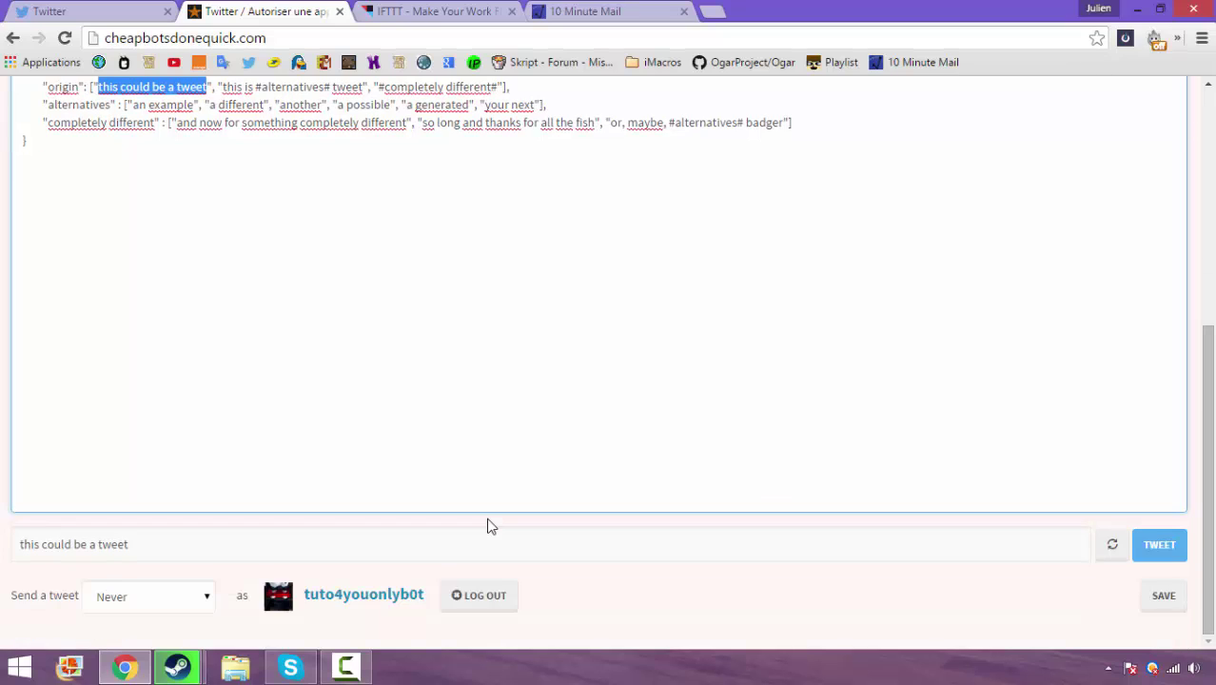
pyautogui.scroll(1, 491, 526)
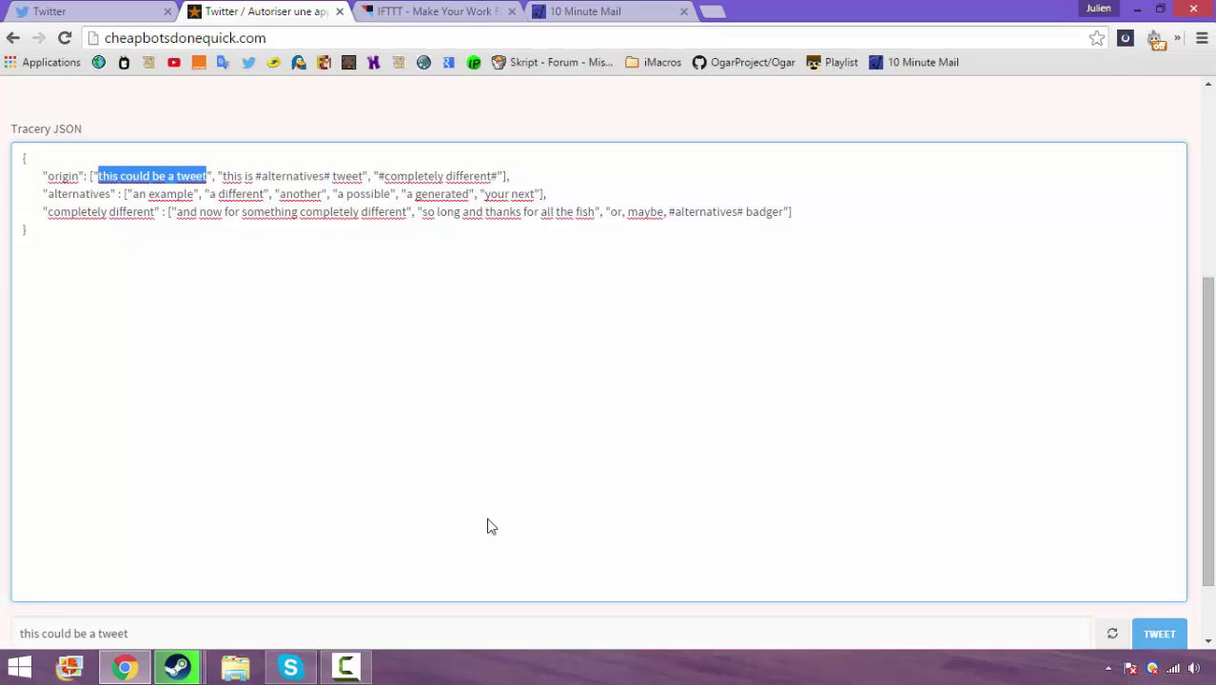
pyautogui.write('Salut, ')
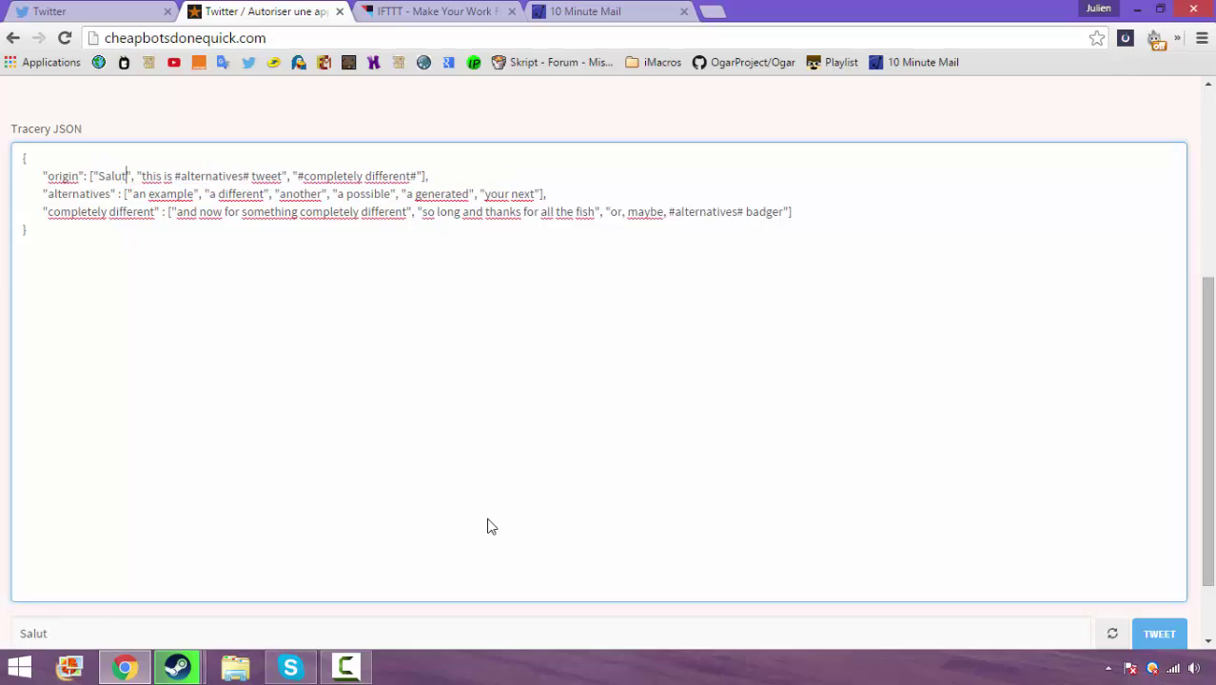
pyautogui.write(':)')
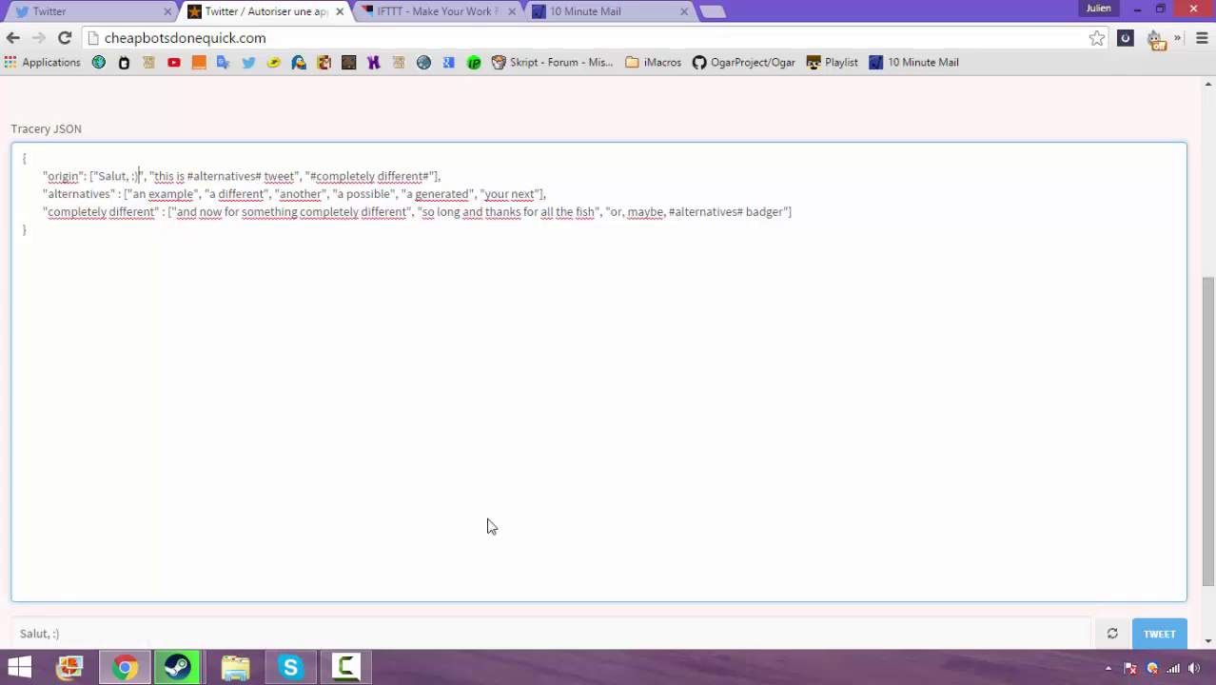
pyautogui.press('Right')
pyautogui.press('Right')
pyautogui.press('Right')
# Replace the second origin phrase with "Spam: #spam#"
pyautogui.moveTo(294, 176); pyautogui.dragTo(200, 176)
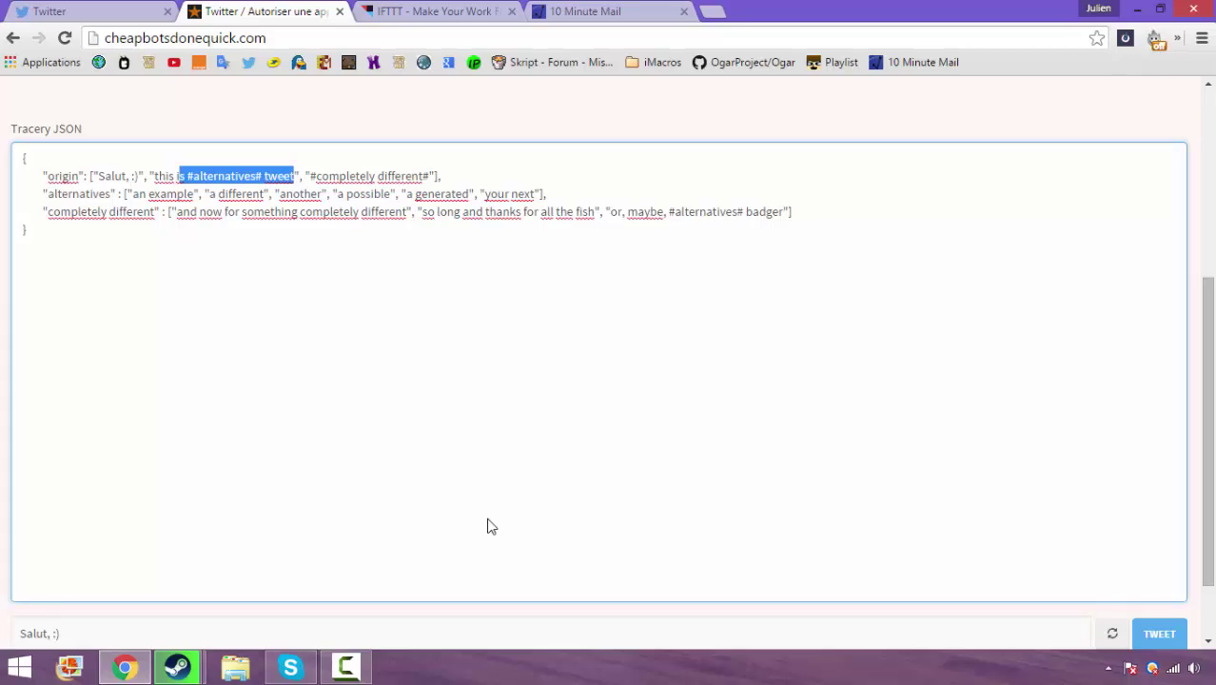
pyautogui.press('BackSpace')
pyautogui.press('BackSpace')
pyautogui.press('BackSpace')
pyautogui.press('BackSpace')
pyautogui.press('BackSpace')
pyautogui.press('BackSpace')
pyautogui.press('BackSpace')
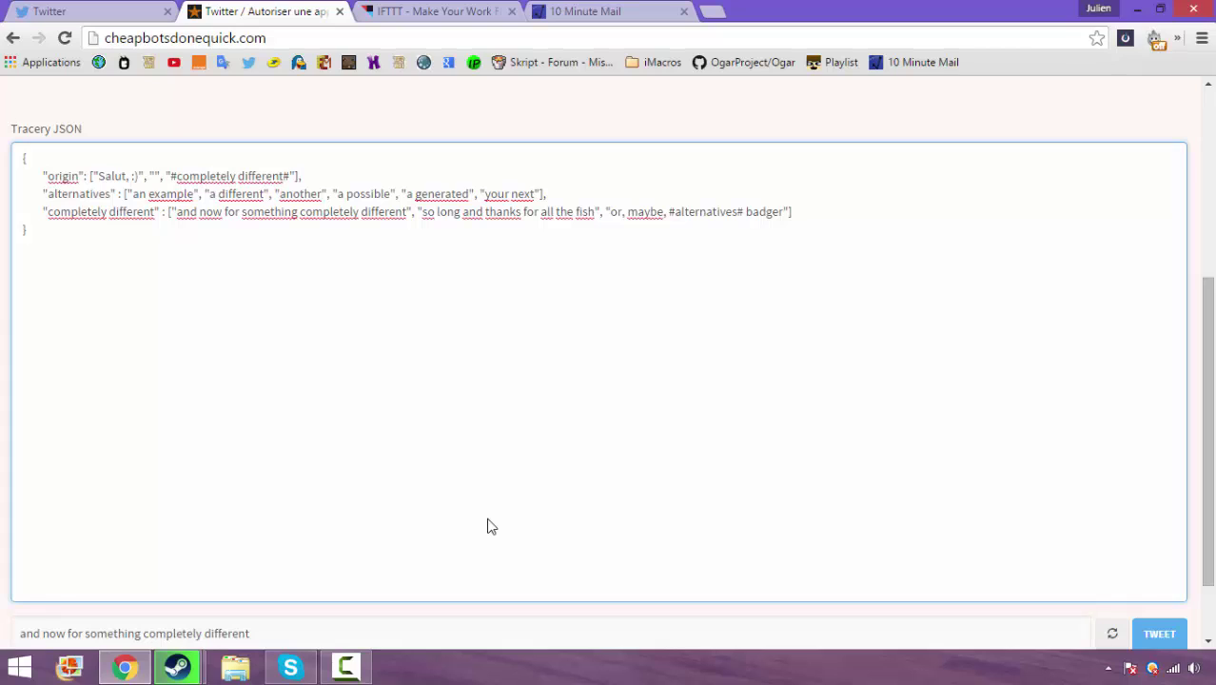
pyautogui.write('Spam: ')
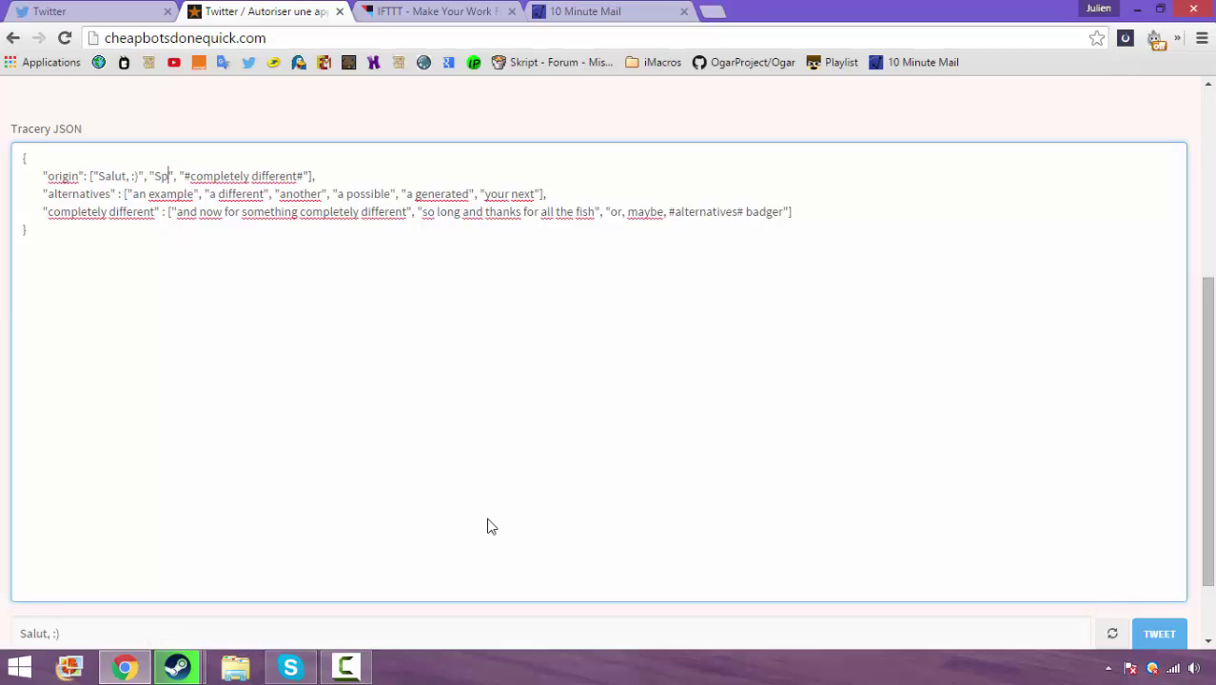
pyautogui.write('##')
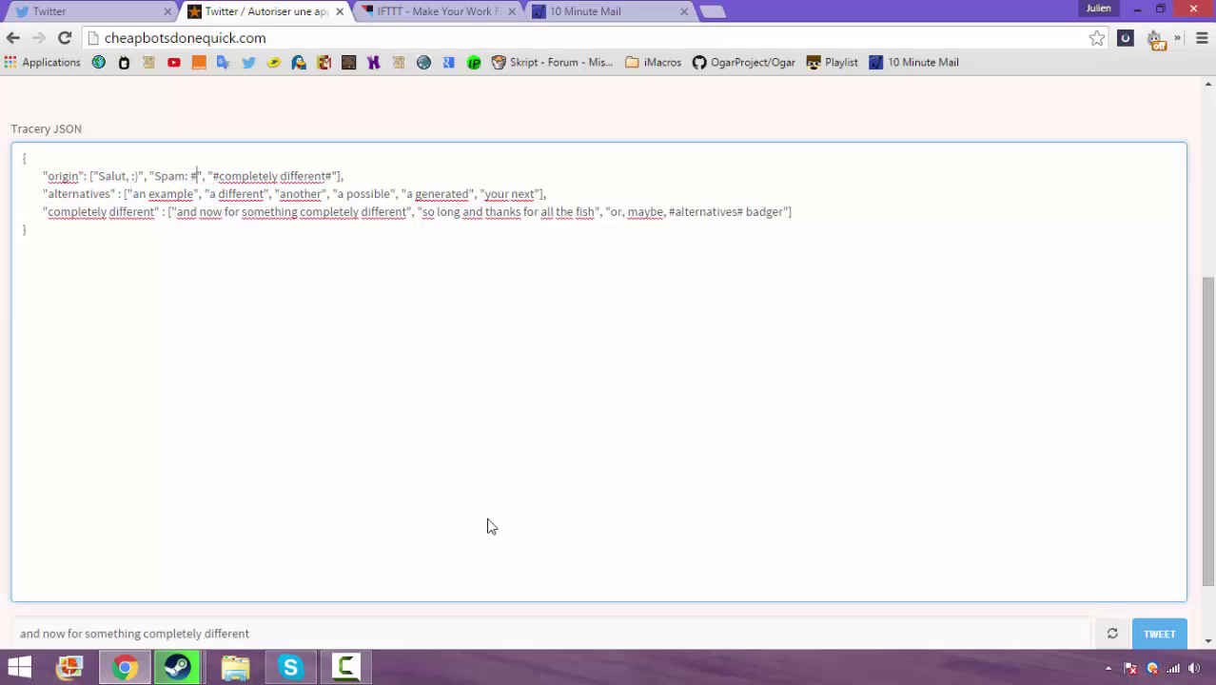
pyautogui.press('Right')
pyautogui.write('spam')
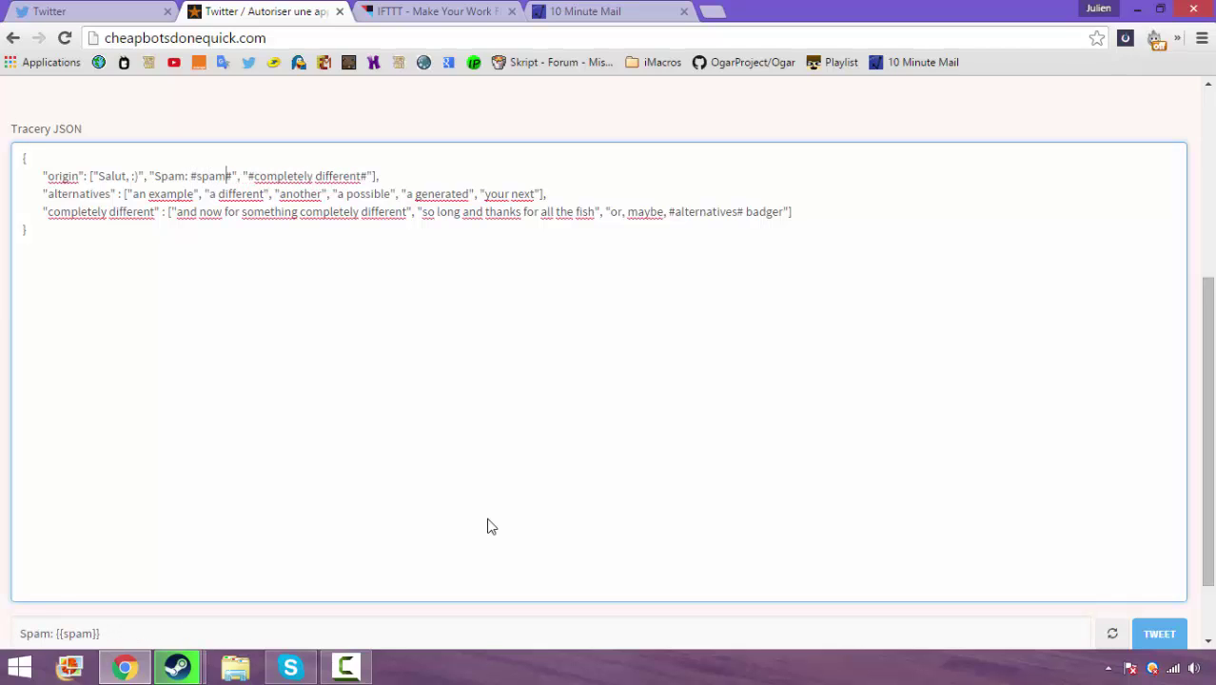
# Rename the grammar's second rule to spam
pyautogui.press('Down')
pyautogui.hotkey('ctrl', 'Left')
pyautogui.hotkey('ctrl', 'Left')
pyautogui.hotkey('ctrl', 'Left')
pyautogui.hotkey('ctrl', 'Left')
pyautogui.hotkey('ctrl', 'Left')
pyautogui.hotkey('shift', 'Left')
pyautogui.hotkey('shift', 'Left')
pyautogui.hotkey('shift', 'Left')
pyautogui.hotkey('shift', 'Left')
pyautogui.hotkey('shift', 'Left')
pyautogui.hotkey('shift', 'Left')
pyautogui.hotkey('shift', 'Left')
pyautogui.hotkey('shift', 'Left')
pyautogui.hotkey('shift', 'Left')
pyautogui.hotkey('shift', 'Left')
pyautogui.hotkey('shift', 'Left')
pyautogui.hotkey('shift', 'Left')
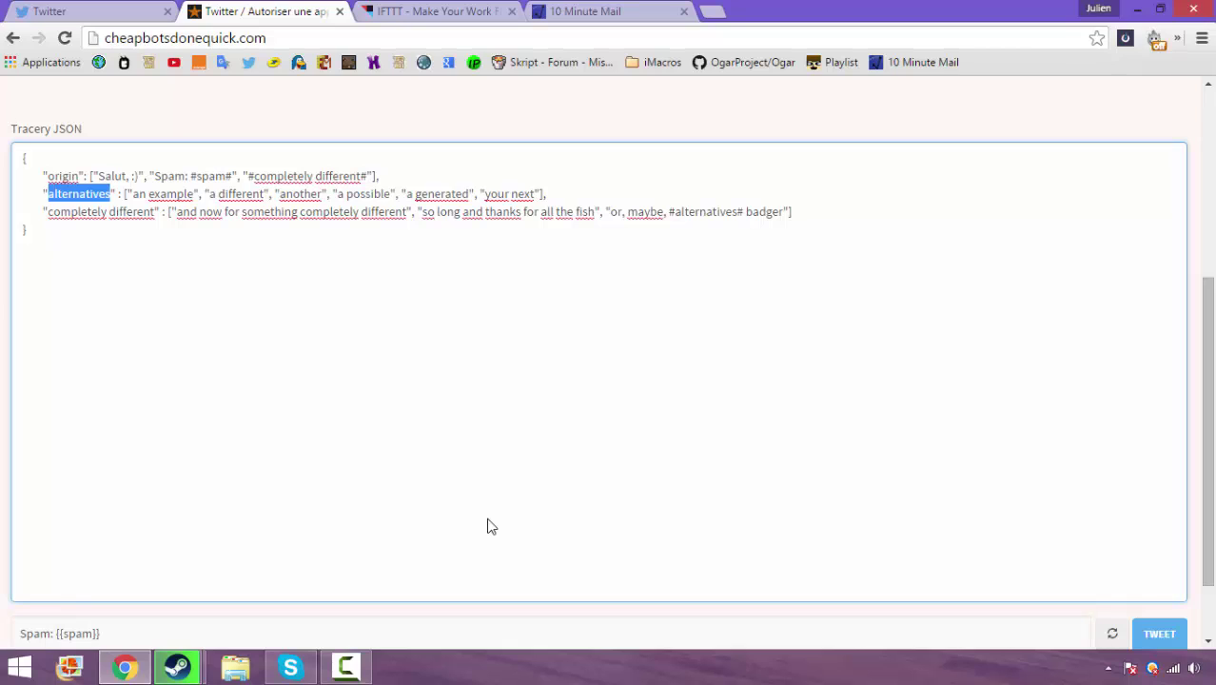
pyautogui.write('spam')
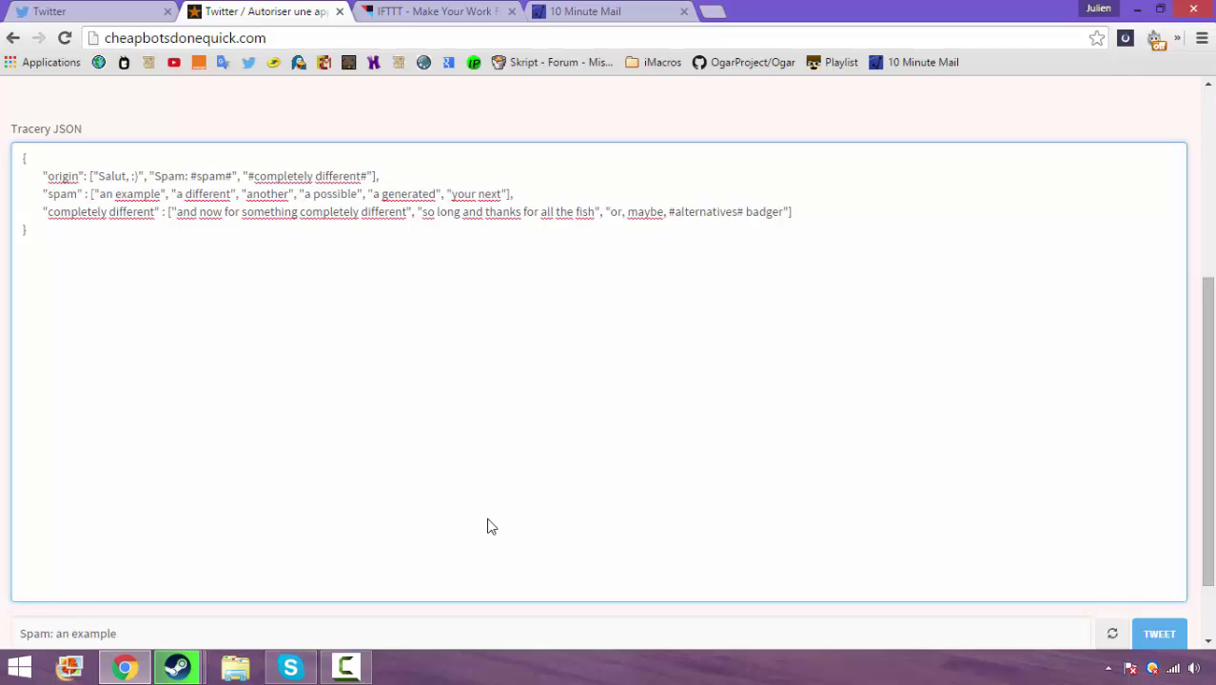
# Replace the spam rule's sample phrases with a new "TEST" entry
pyautogui.press('Right')
pyautogui.press('Right')
pyautogui.press('Right')
pyautogui.press('Right')
pyautogui.press('Right')
pyautogui.press('Right')
pyautogui.hotkey('shift', 'Right')
pyautogui.hotkey('shift', 'Right')
pyautogui.hotkey('shift', 'Right')
pyautogui.hotkey('shift', 'Right')
pyautogui.hotkey('shift', 'Right')
pyautogui.hotkey('shift', 'Right')
pyautogui.hotkey('shift', 'Right')
pyautogui.hotkey('shift', 'Right')
pyautogui.hotkey('shift', 'Right')
pyautogui.hotkey('shift', 'Right')
pyautogui.hotkey('shift', 'Right')
pyautogui.hotkey('shift', 'Right')
pyautogui.hotkey('shift', 'Right')
pyautogui.hotkey('shift', 'Right')
pyautogui.hotkey('shift', 'Right')
pyautogui.hotkey('shift', 'Right')
pyautogui.hotkey('shift', 'Right')
pyautogui.hotkey('shift', 'Right')
pyautogui.hotkey('shift', 'Right')
pyautogui.hotkey('shift', 'Right')
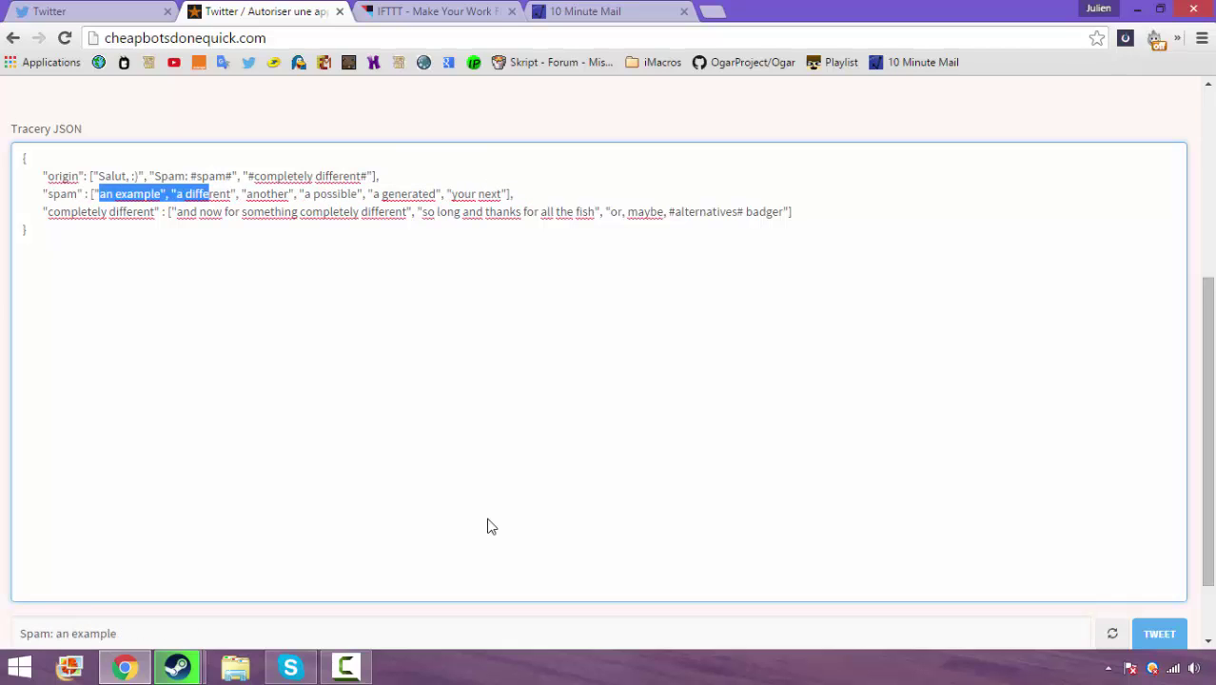
pyautogui.hotkey('ctrl', 'shift', 'Right')
pyautogui.hotkey('ctrl', 'shift', 'Right')
pyautogui.hotkey('ctrl', 'shift', 'Right')
pyautogui.hotkey('ctrl', 'shift', 'Right')
pyautogui.hotkey('ctrl', 'shift', 'Right')
pyautogui.hotkey('ctrl', 'shift', 'Right')
pyautogui.hotkey('ctrl', 'shift', 'Right')
pyautogui.hotkey('shift', 'Right')
pyautogui.hotkey('shift', 'Right')
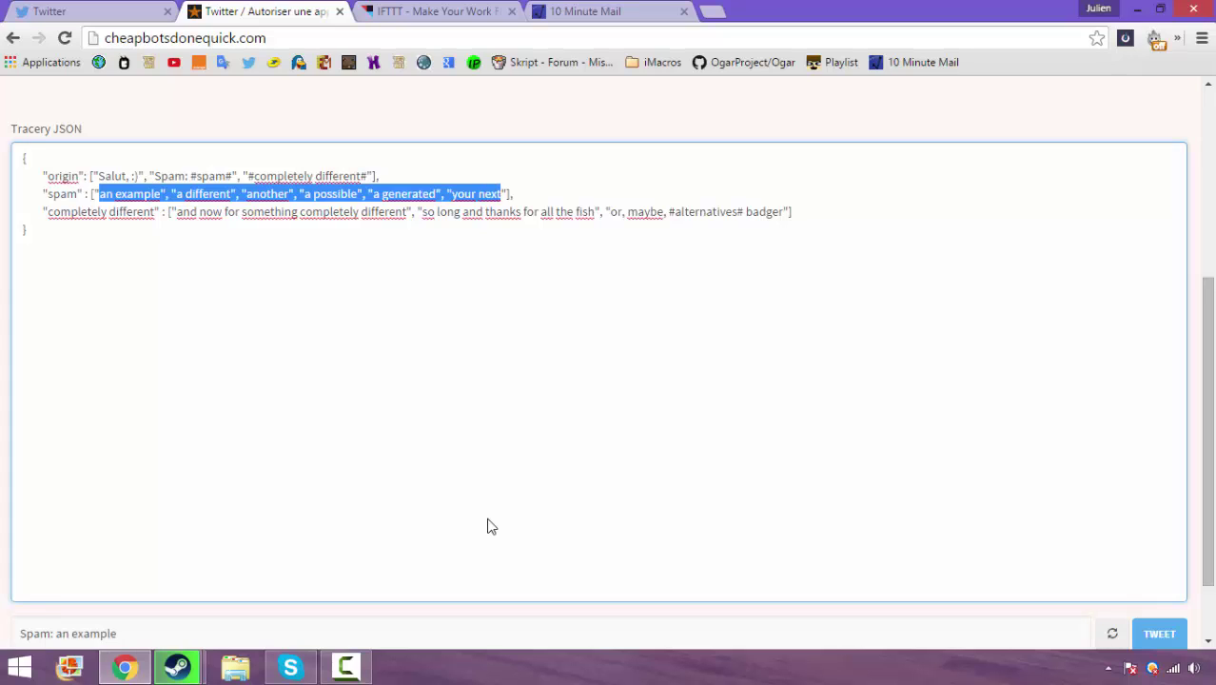
pyautogui.press('BackSpace')
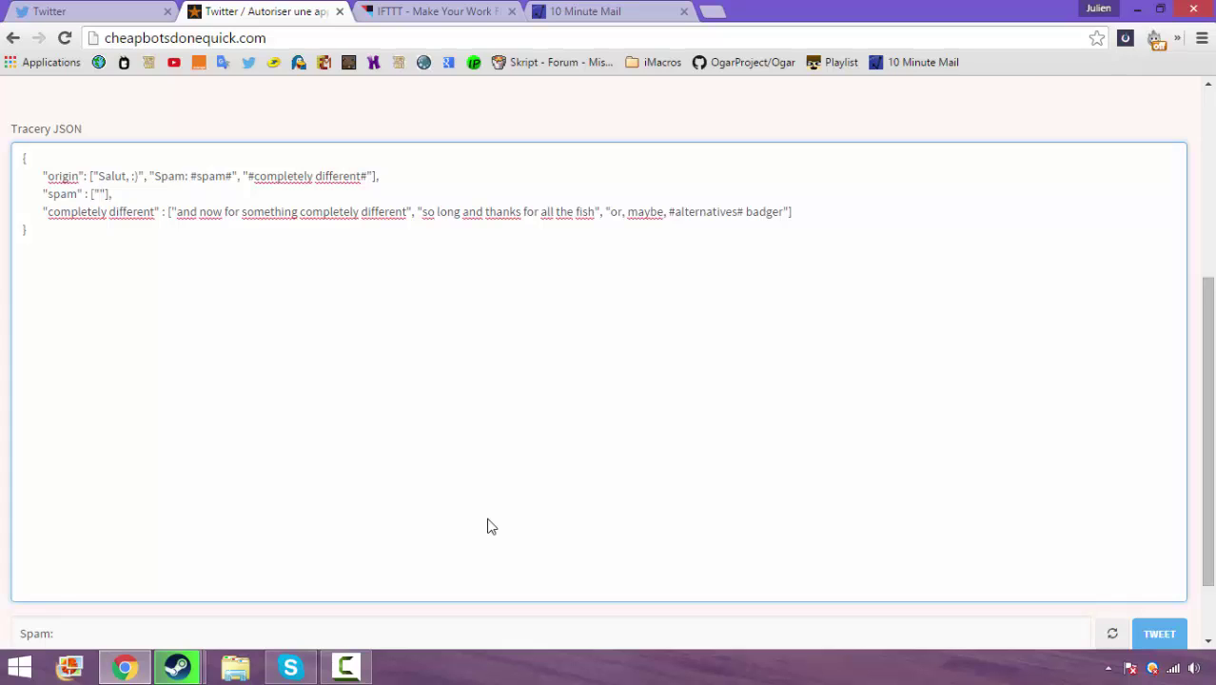
pyautogui.write('lol')
pyautogui.press('BackSpace')
pyautogui.press('BackSpace')
pyautogui.press('BackSpace')
pyautogui.write('TEST #sm#')
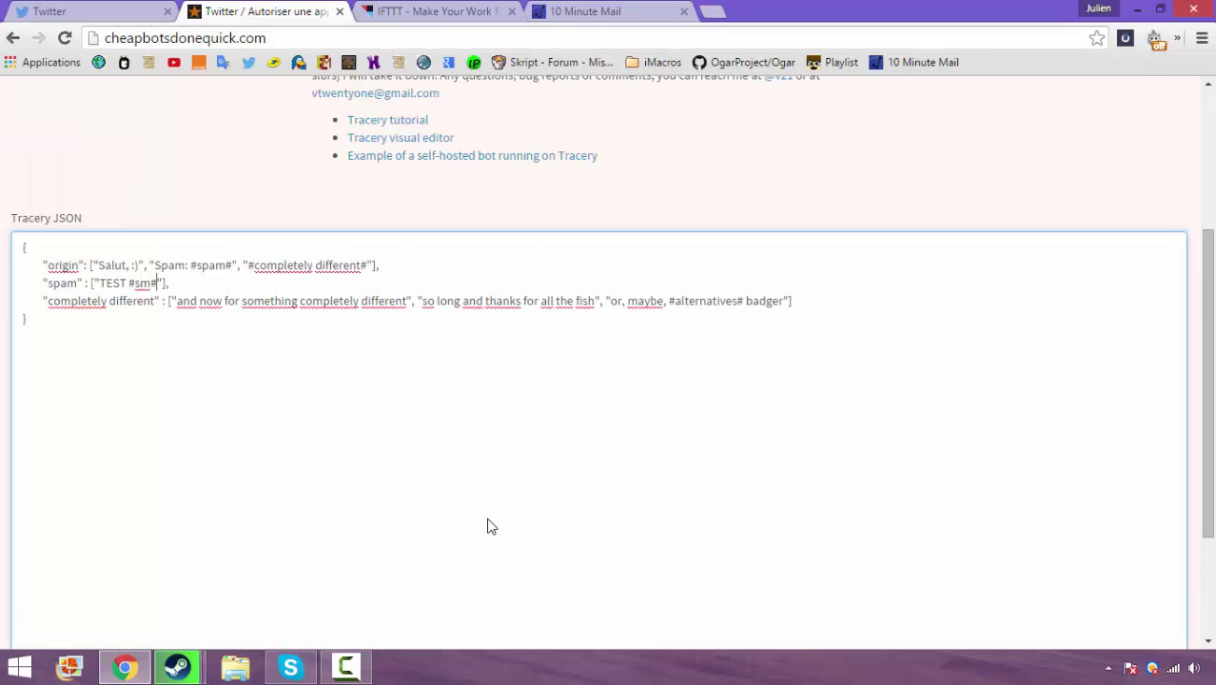
pyautogui.press('BackSpace')
pyautogui.press('BackSpace')
pyautogui.press('BackSpace')
pyautogui.press('BackSpace')
pyautogui.press('Right')
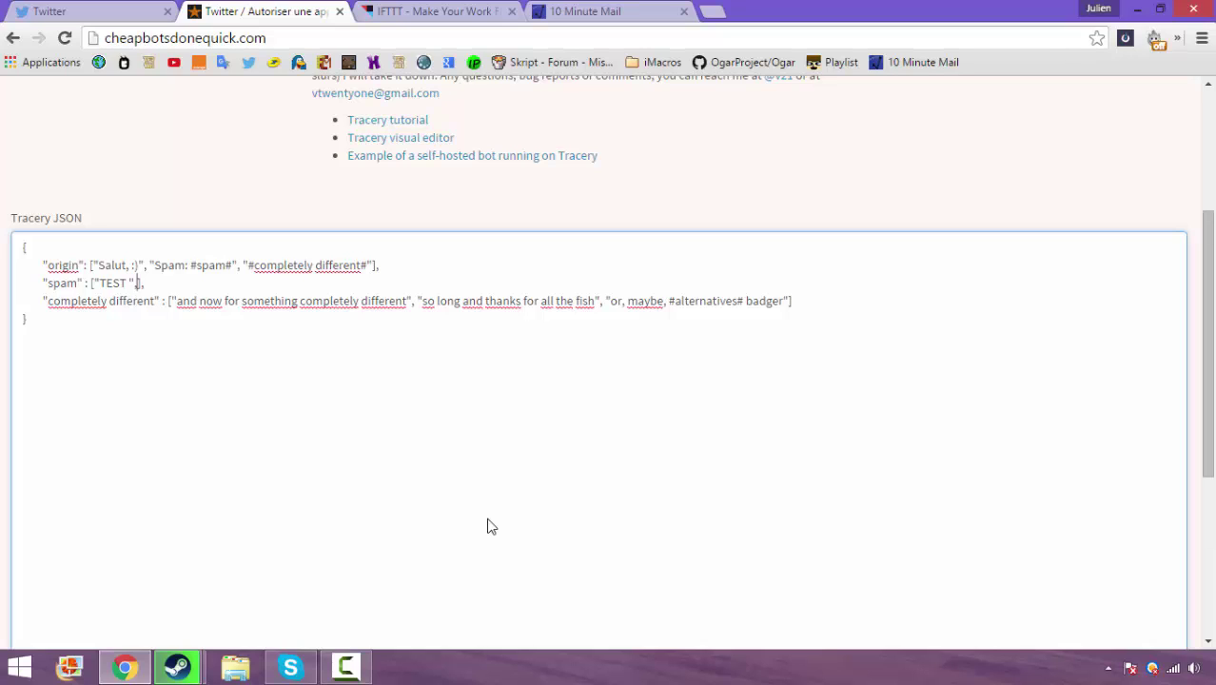
pyautogui.write(', "')
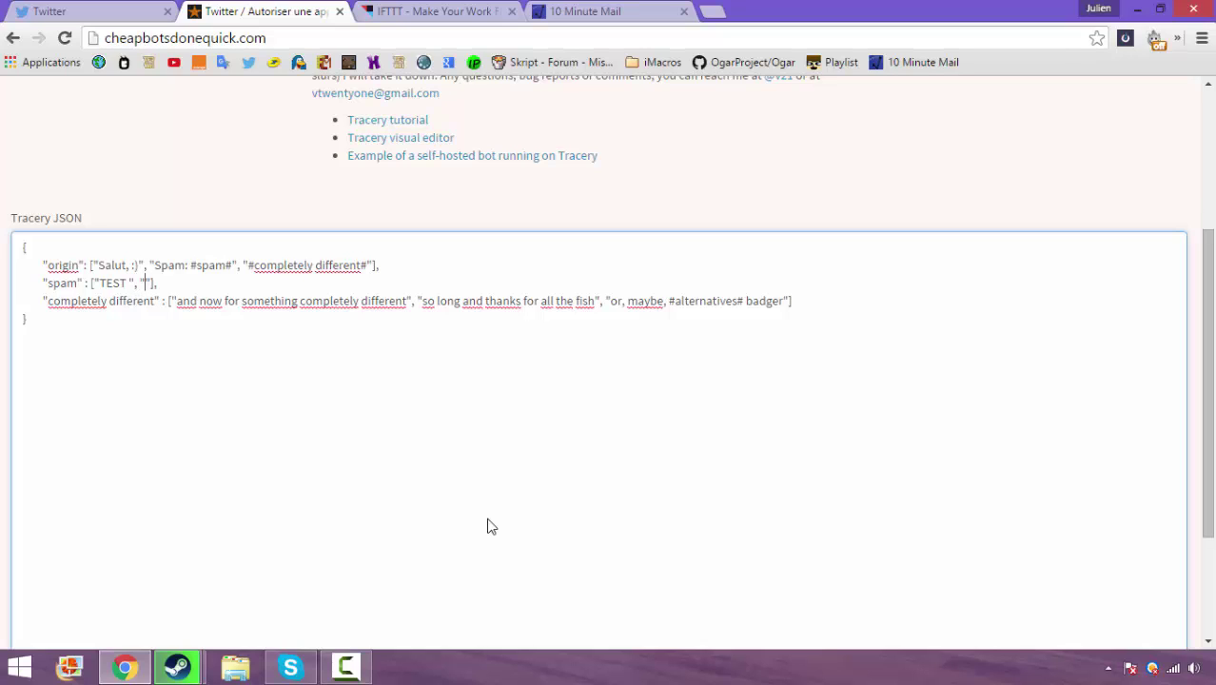
# Delete the "completely different" rule and the trailing comma after the spam rule
pyautogui.hotkey('shift', 'Up')
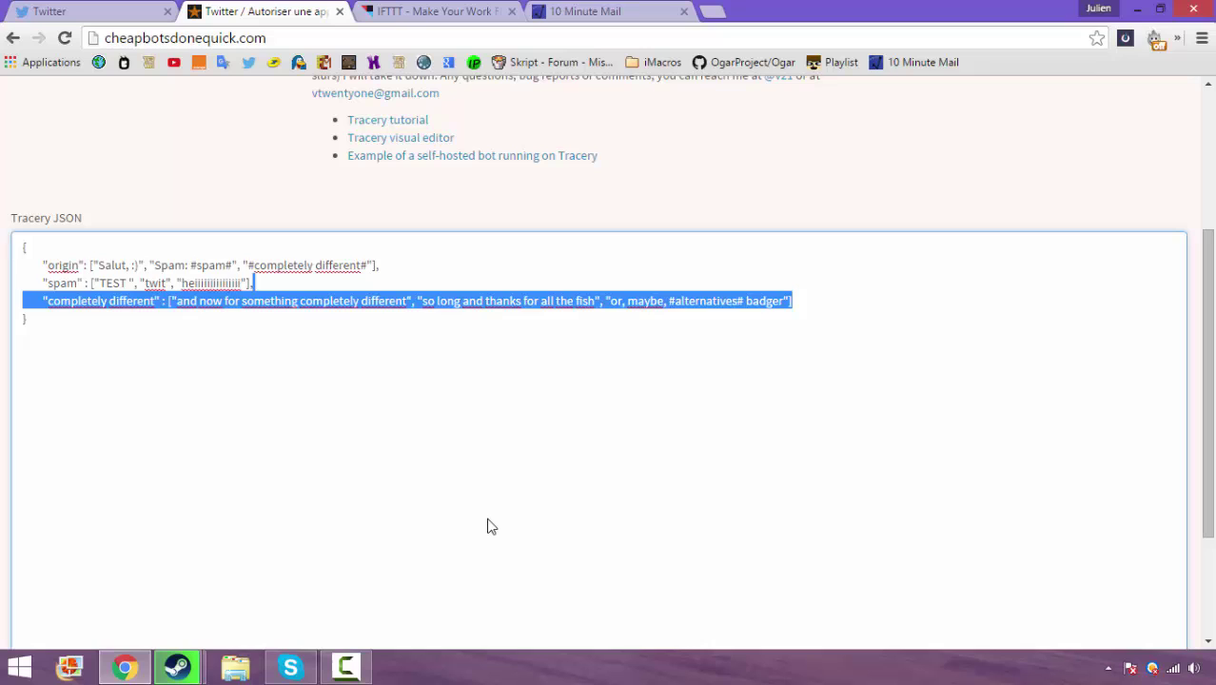
pyautogui.hotkey('shift', 'Up')
pyautogui.hotkey('shift', 'Left')
pyautogui.hotkey('shift', 'Left')
pyautogui.hotkey('shift', 'Left')
pyautogui.hotkey('shift', 'Left')
pyautogui.hotkey('shift', 'Left')
pyautogui.hotkey('shift', 'Left')
pyautogui.hotkey('shift', 'Left')
pyautogui.hotkey('shift', 'Left')
pyautogui.hotkey('shift', 'Left')
pyautogui.hotkey('shift', 'Left')
pyautogui.hotkey('shift', 'Left')
pyautogui.hotkey('shift', 'Left')
pyautogui.hotkey('shift', 'Left')
pyautogui.hotkey('shift', 'Left')
pyautogui.hotkey('shift', 'Left')
pyautogui.hotkey('shift', 'Left')
pyautogui.hotkey('shift', 'Left')
pyautogui.hotkey('shift', 'Left')
pyautogui.hotkey('shift', 'Left')
pyautogui.hotkey('shift', 'Left')
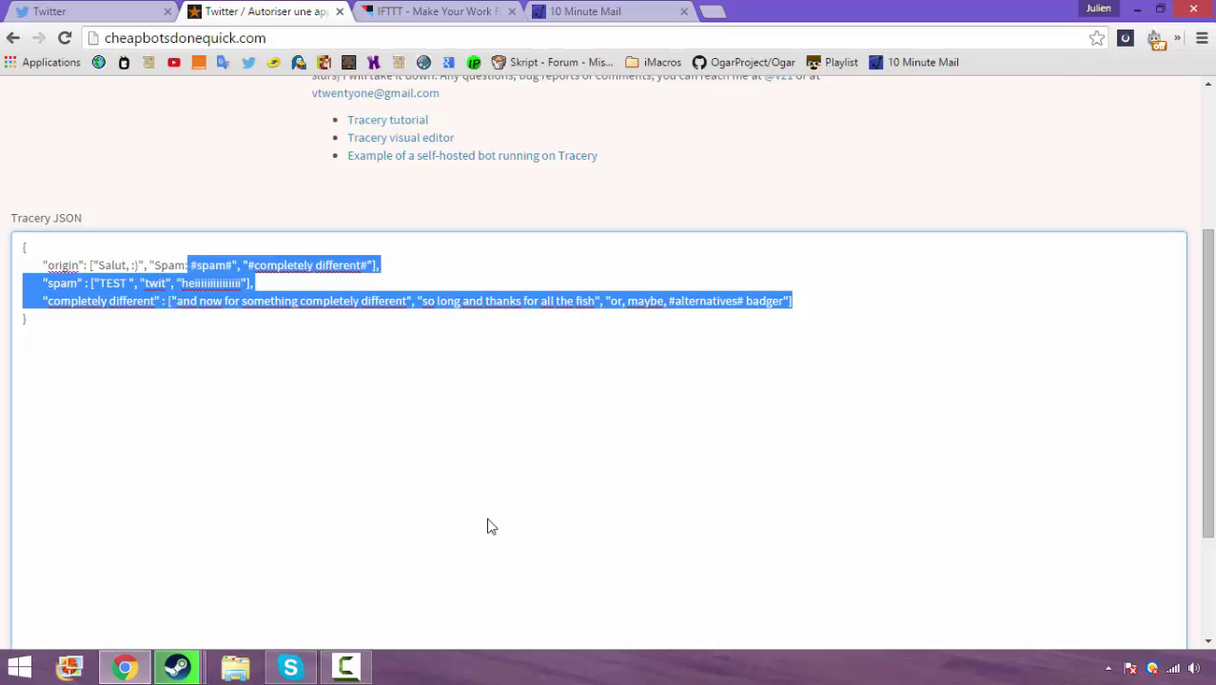
pyautogui.hotkey('shift', 'Down')
pyautogui.hotkey('shift', 'Down')
pyautogui.hotkey('shift', 'Down')
pyautogui.hotkey('shift', 'Up')
pyautogui.hotkey('shift', 'Up')
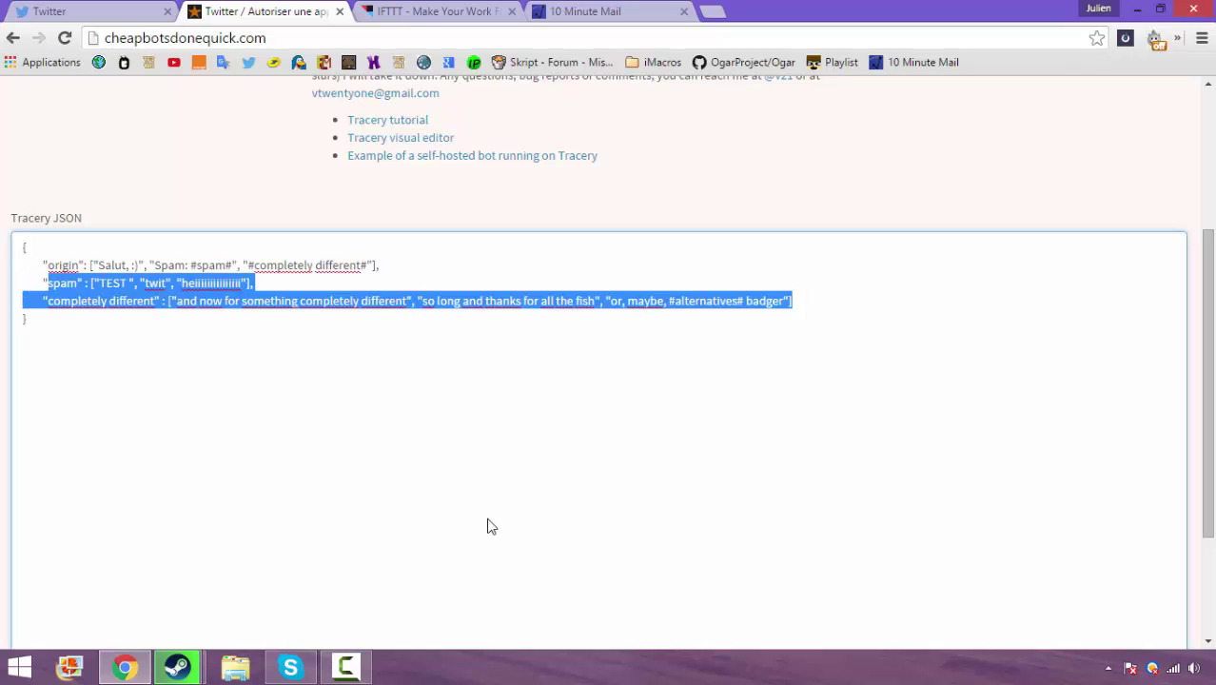
pyautogui.press('Right')
pyautogui.hotkey('ctrl', 'shift', 'Left')
pyautogui.hotkey('ctrl', 'shift', 'Left')
pyautogui.hotkey('shift', 'Up')
pyautogui.hotkey('ctrl', 'shift', 'Left')
pyautogui.hotkey('ctrl', 'shift', 'Left')
pyautogui.hotkey('ctrl', 'shift', 'Left')
pyautogui.hotkey('ctrl', 'shift', 'Left')
pyautogui.hotkey('ctrl', 'shift', 'Left')
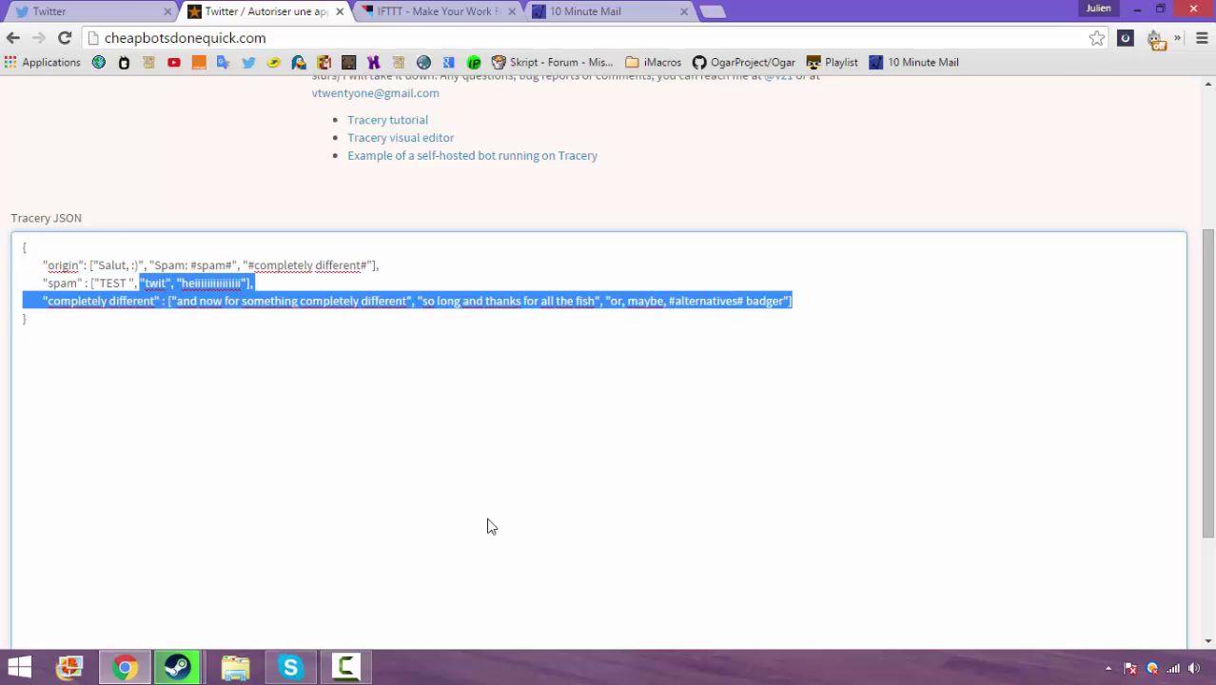
pyautogui.hotkey('shift', 'Down')
pyautogui.press('BackSpace')
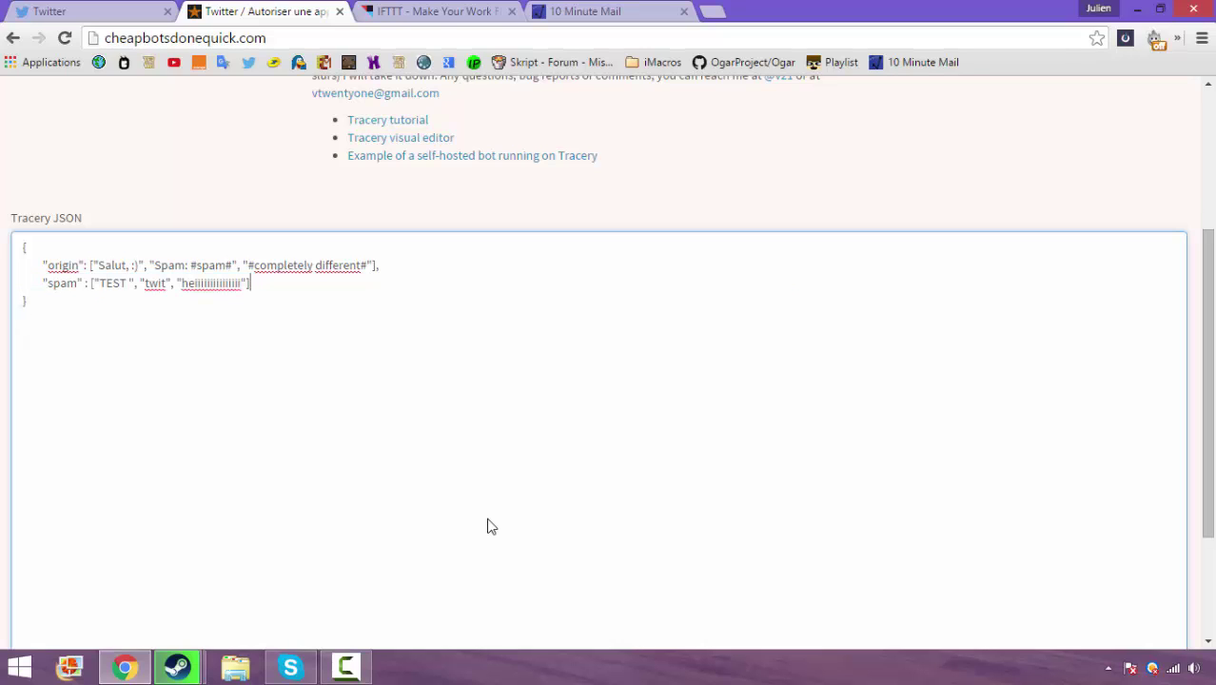
pyautogui.press('BackSpace')
# Remove the #completely different# reference and its separator from the origin array
pyautogui.press('Up')
pyautogui.hotkey('ctrl', 'shift', 'Right')
pyautogui.hotkey('ctrl', 'shift', 'Right')
pyautogui.hotkey('ctrl', 'shift', 'Right')
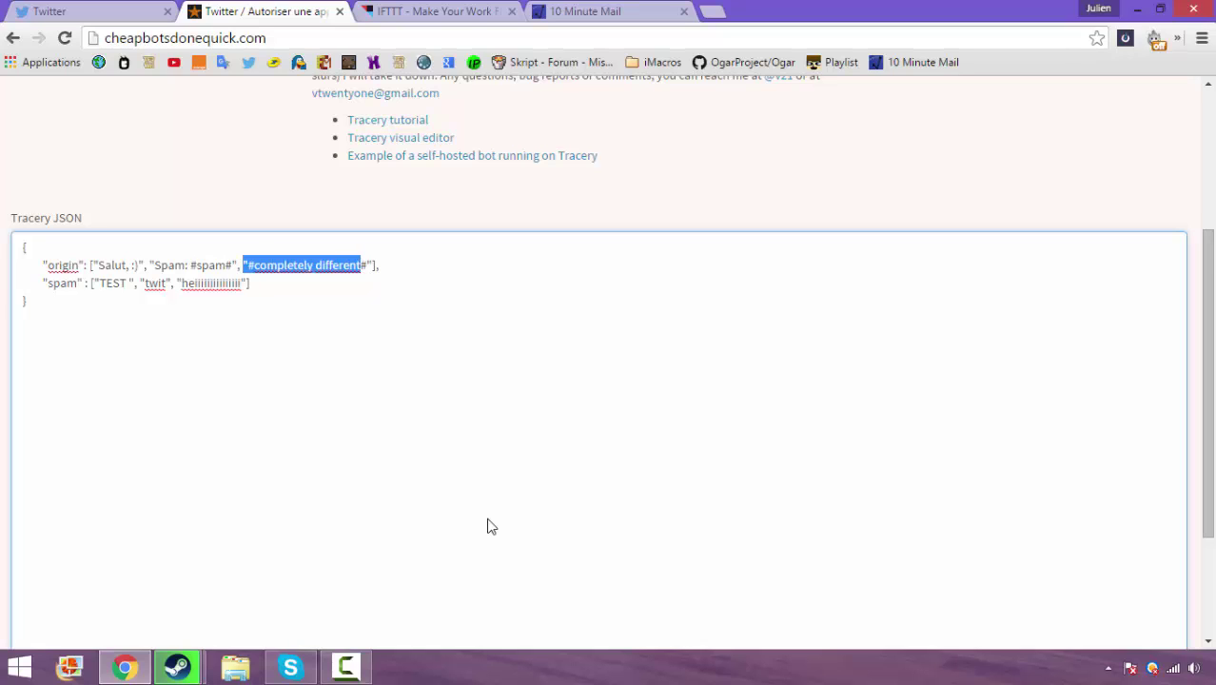
pyautogui.hotkey('shift', 'Left')
pyautogui.hotkey('shift', 'Left')
pyautogui.press('BackSpace')
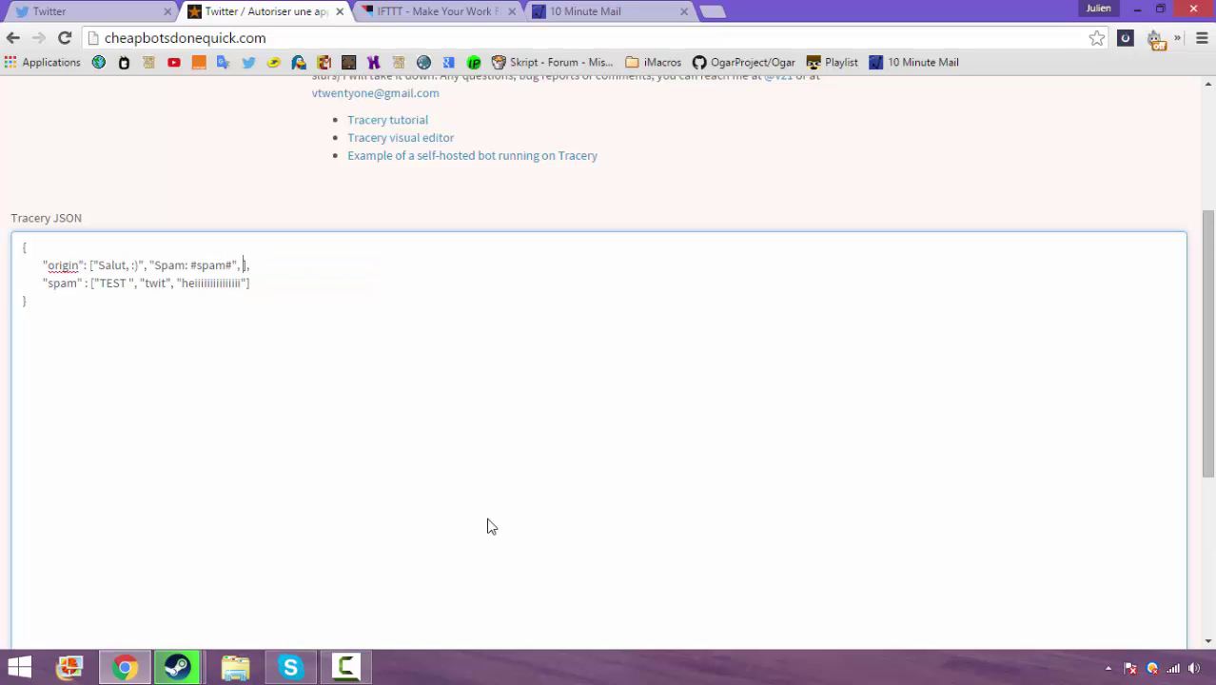
pyautogui.press('BackSpace')
pyautogui.press('BackSpace')
# Begin replacing the word "Spam" in the second origin option with "test"
pyautogui.hotkey('ctrl', 'Home')
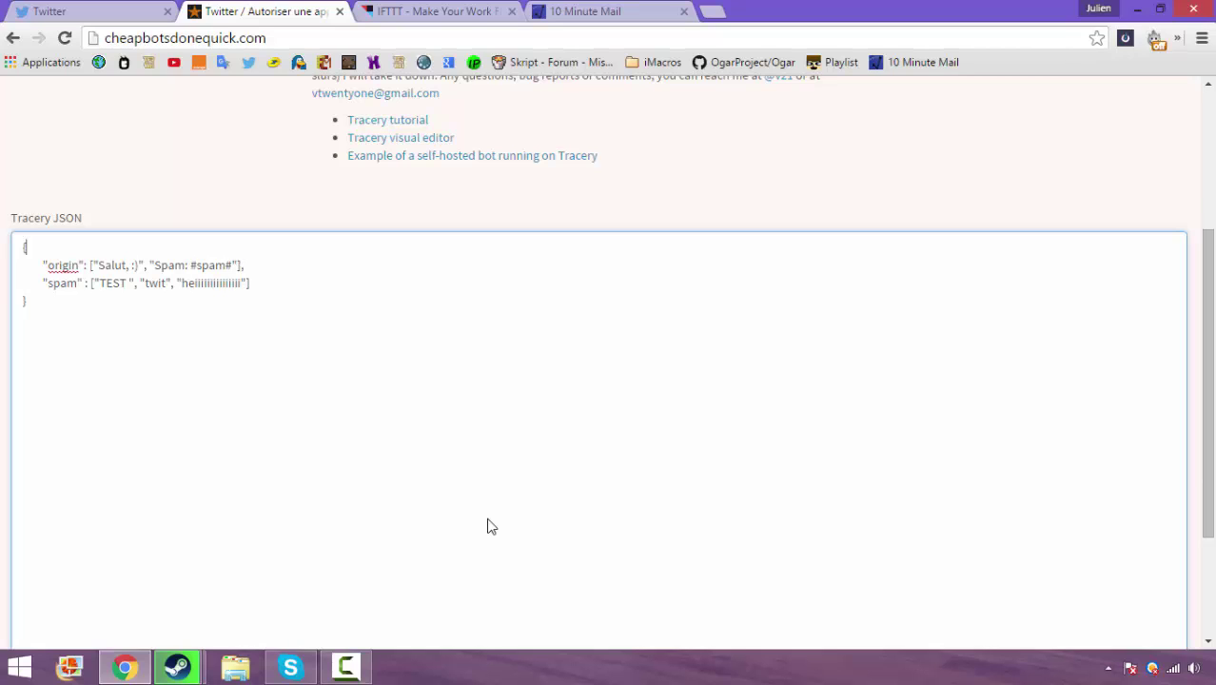
pyautogui.press('Down')
pyautogui.press('End')
pyautogui.press('Left')
pyautogui.press('Left')
pyautogui.press('Left')
pyautogui.press('Left')
pyautogui.press('Left')
pyautogui.press('Left')
pyautogui.press('Left')
pyautogui.press('Left')
pyautogui.press('Left')
pyautogui.press('Left')
pyautogui.press('Left')
pyautogui.hotkey('shift', 'Left')
pyautogui.hotkey('shift', 'Left')
pyautogui.hotkey('shift', 'Left')
pyautogui.hotkey('shift', 'Left')
pyautogui.write('t')
pyautogui.press('Delete')
# Finish the second origin option so it reads "test: #spam#"
pyautogui.write('est')
pyautogui.scroll(-2, 491, 527)
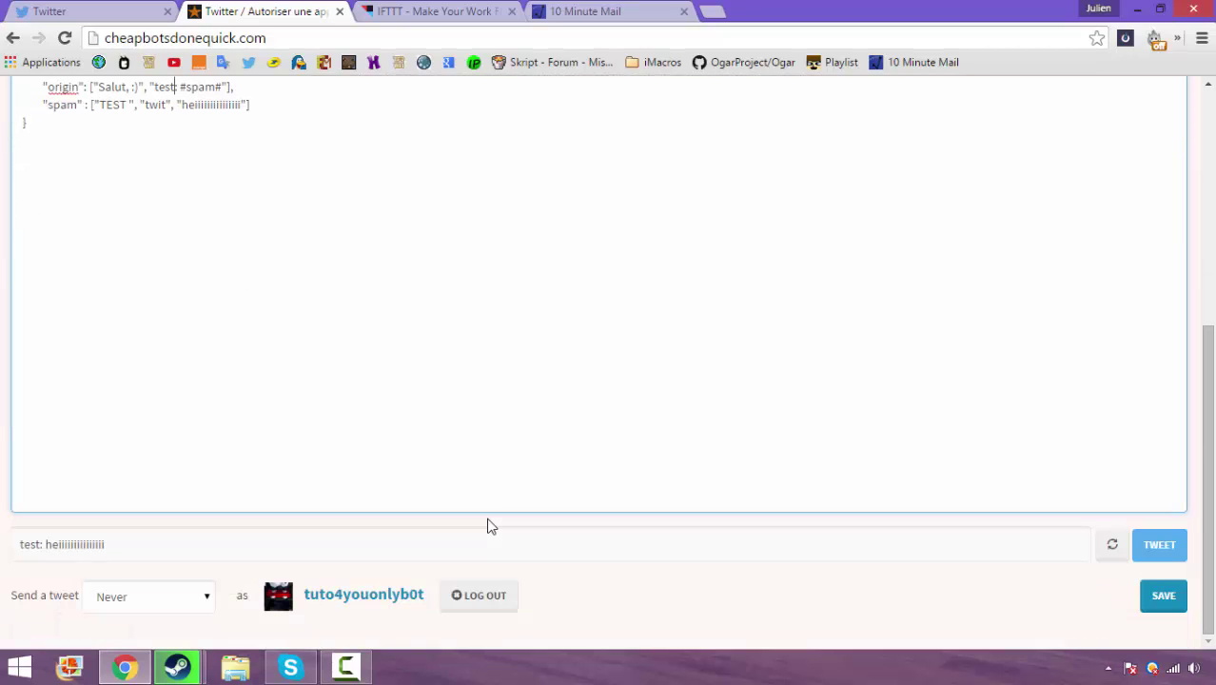
pyautogui.write(':')
pyautogui.scroll(1, 492, 527)
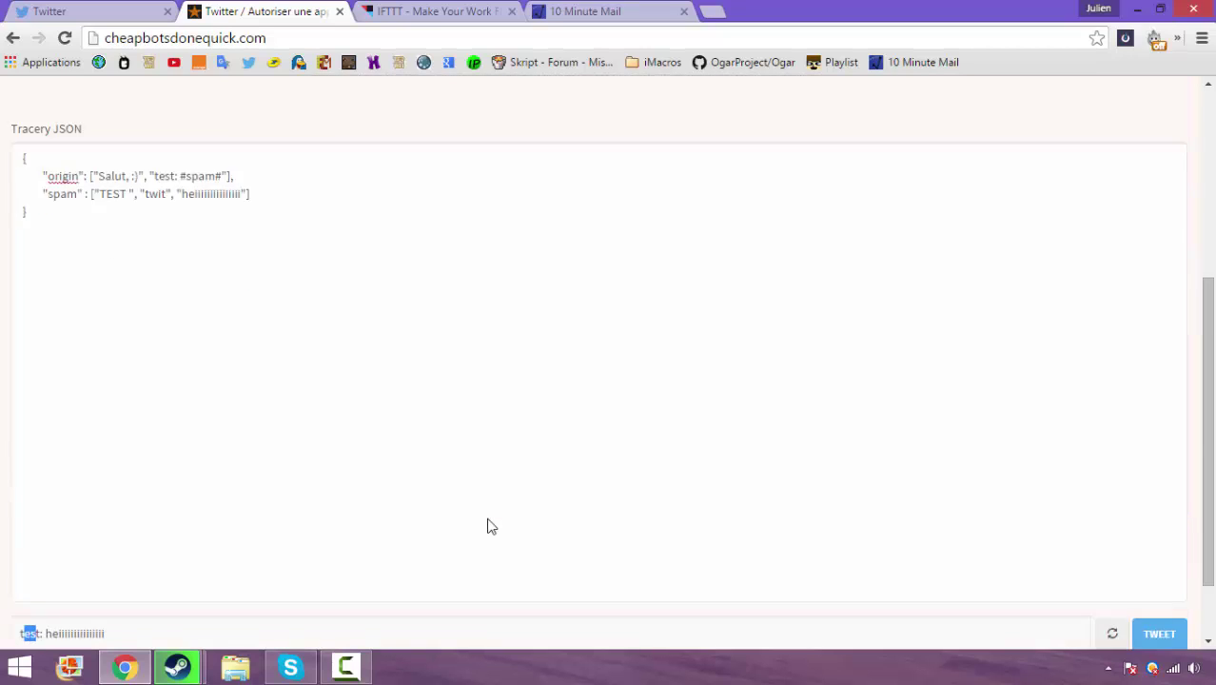
pyautogui.scroll(1, 491, 527)
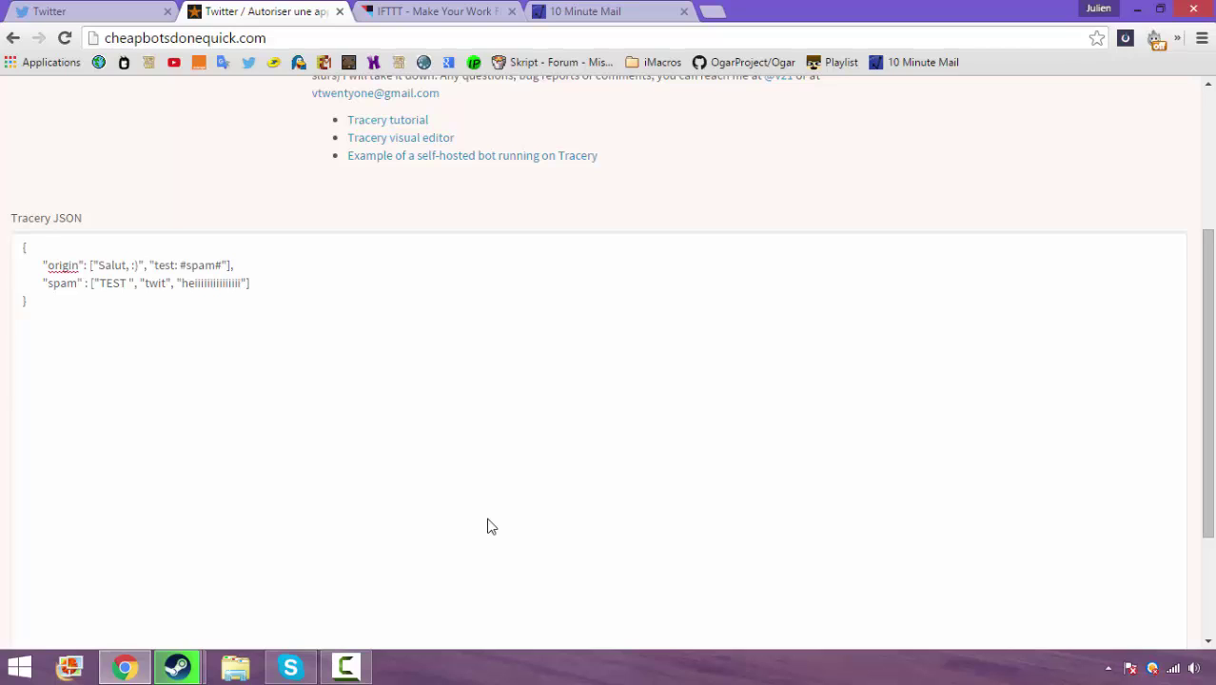
# Fix the JSON's trailing commas and the origin list's closing bracket to clear the parse error
pyautogui.click(491, 526)
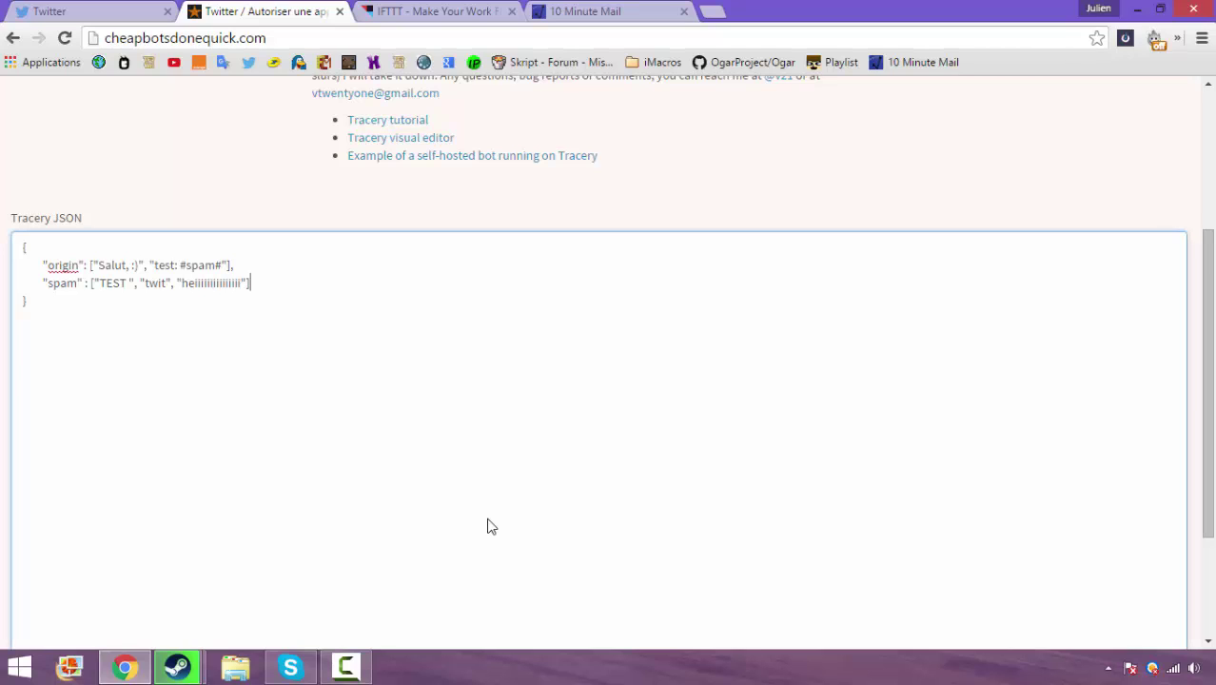
pyautogui.press('Up')
pyautogui.press('Down')
pyautogui.press('End')
pyautogui.write(',')
pyautogui.scroll(-3, 491, 527)
pyautogui.scroll(1, 491, 526)
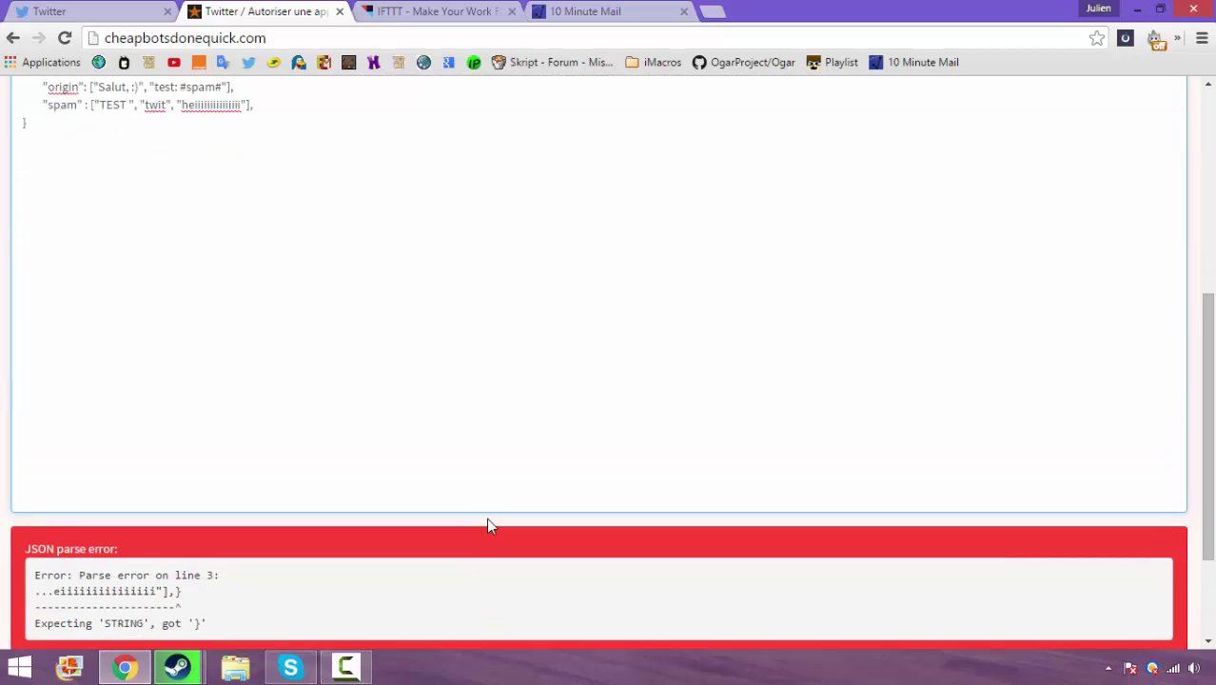
pyautogui.press('BackSpace')
pyautogui.press('Up')
pyautogui.press('BackSpace')
pyautogui.scroll(-2, 491, 526)
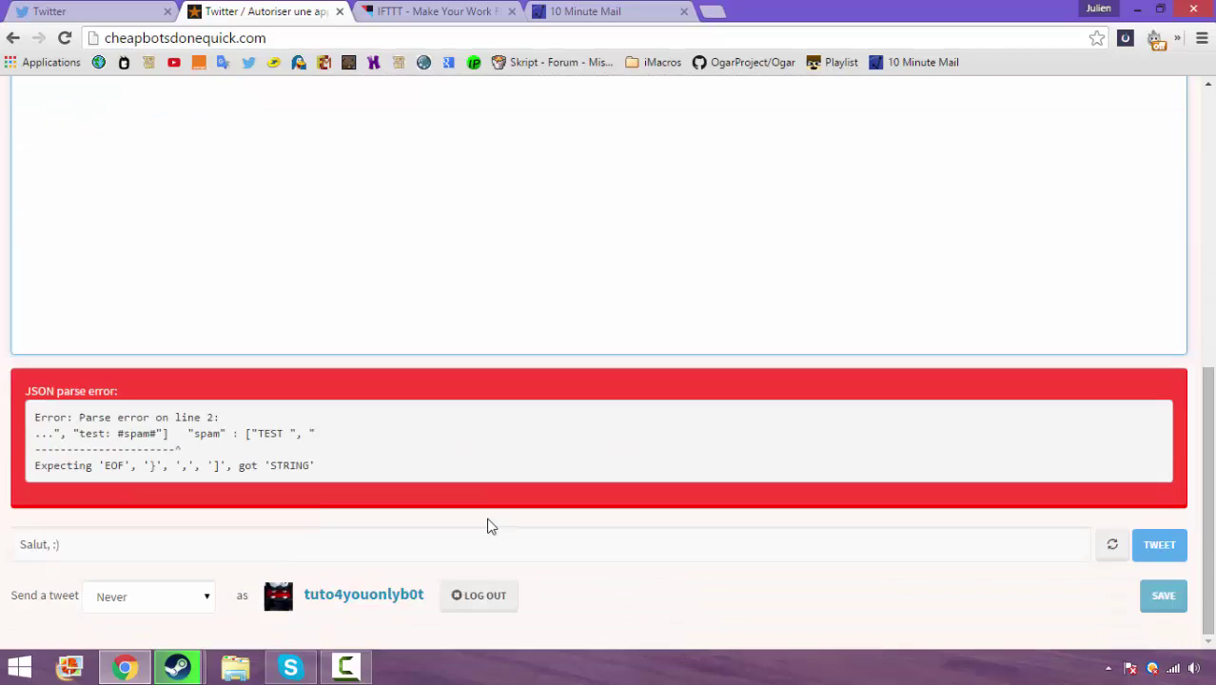
pyautogui.scroll(4, 491, 526)
pyautogui.press('BackSpace')
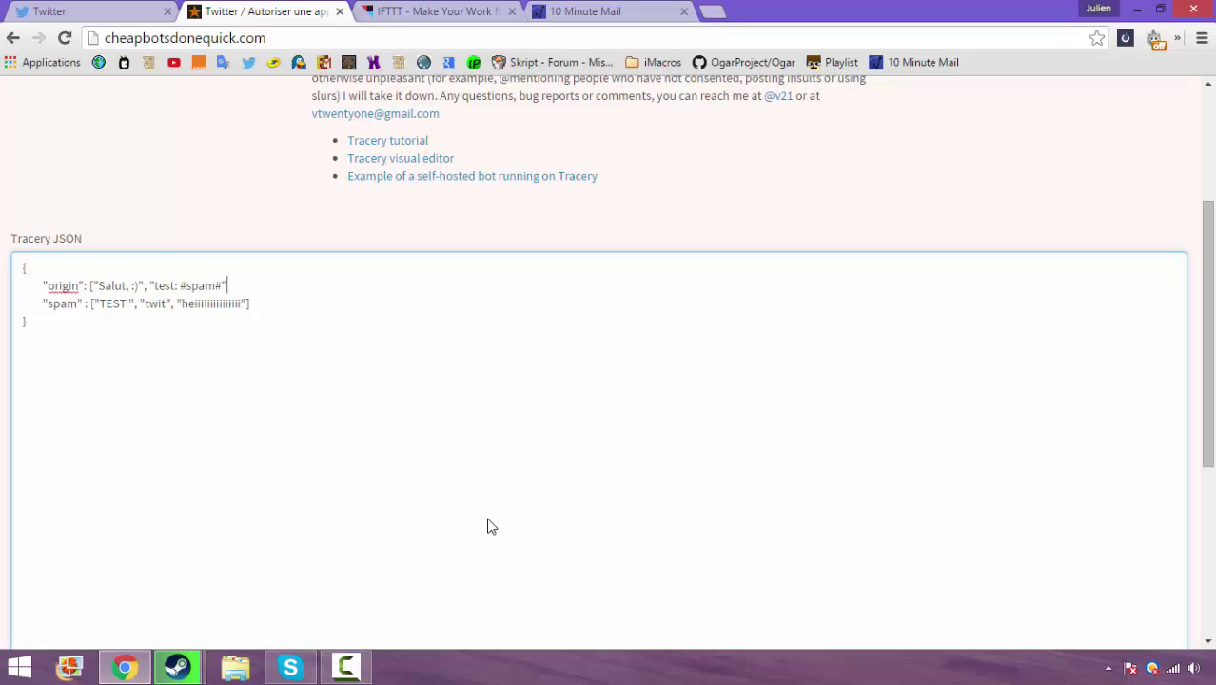
pyautogui.write(']')
pyautogui.write(',')
# Set the bot to tweet every 10 minutes, save, and close the Cheap Bots tab
pyautogui.scroll(-2, 491, 526)
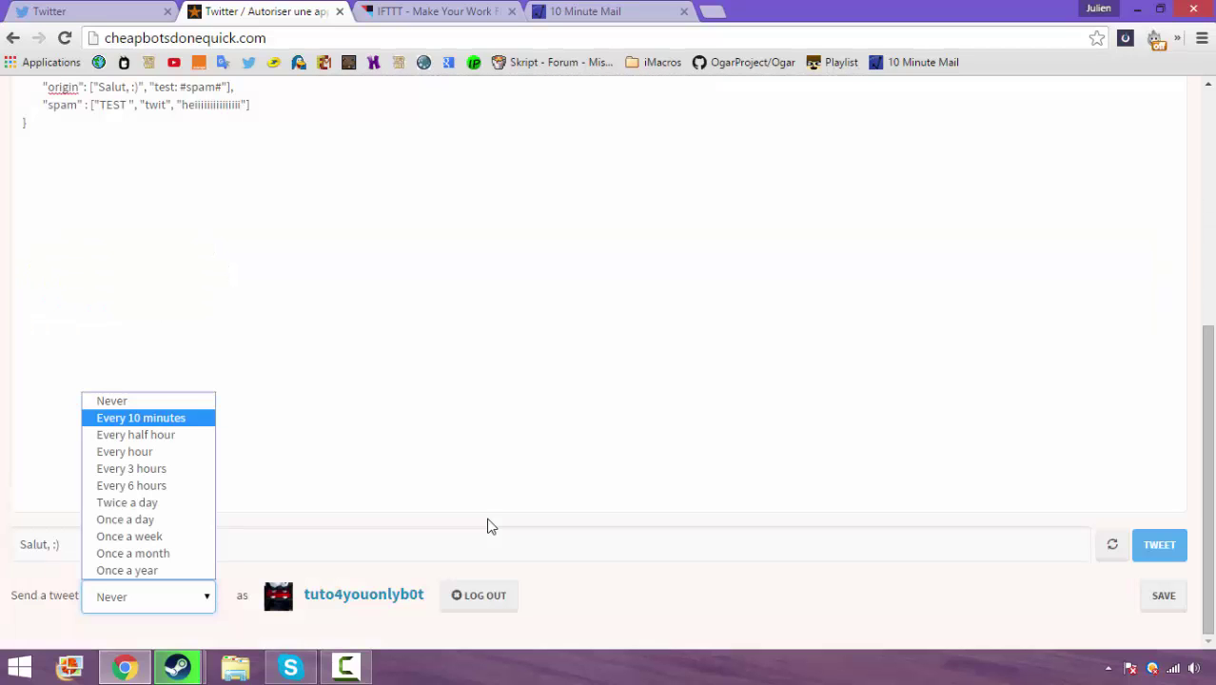
pyautogui.press('Return')
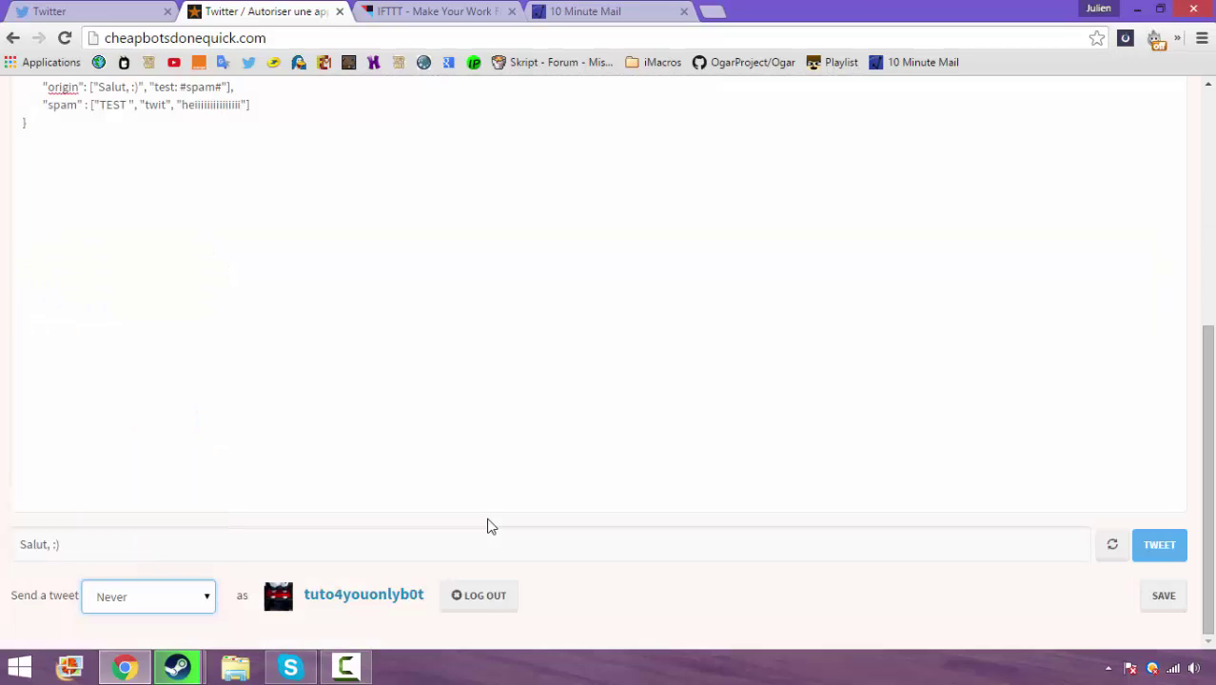
pyautogui.press('Tab')
pyautogui.press('Tab')
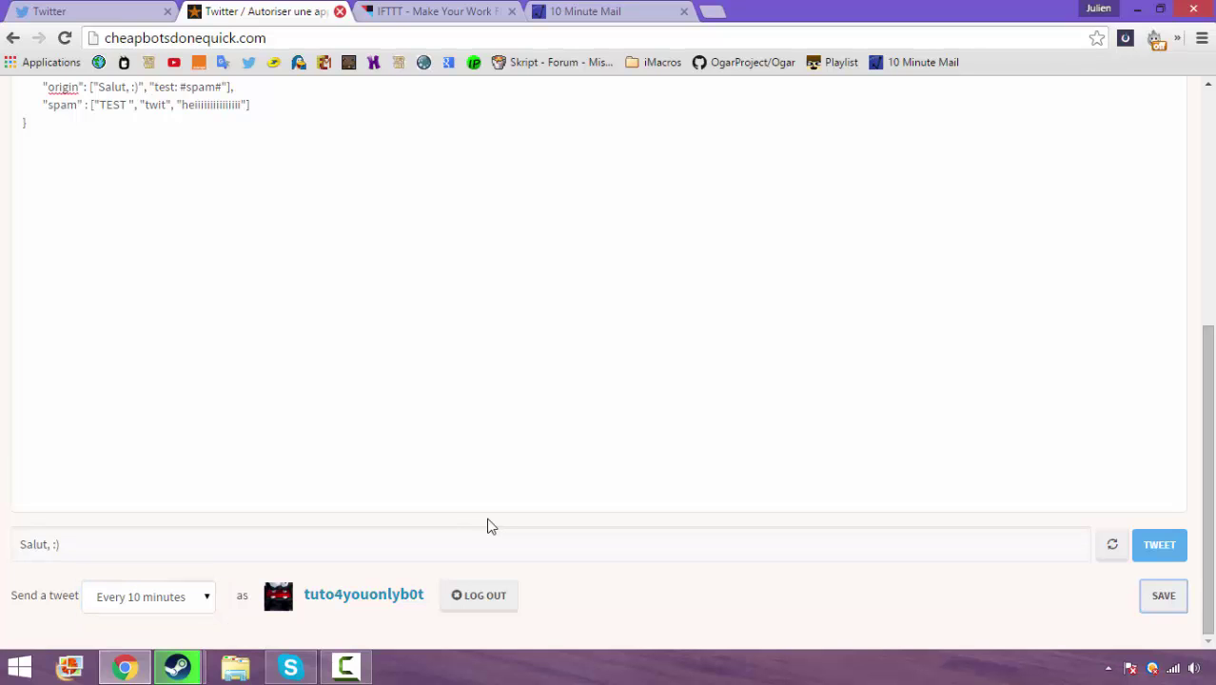
pyautogui.hotkey('ctrl', 'w')
pyautogui.hotkey('ctrl', 'shift', 'Tab')
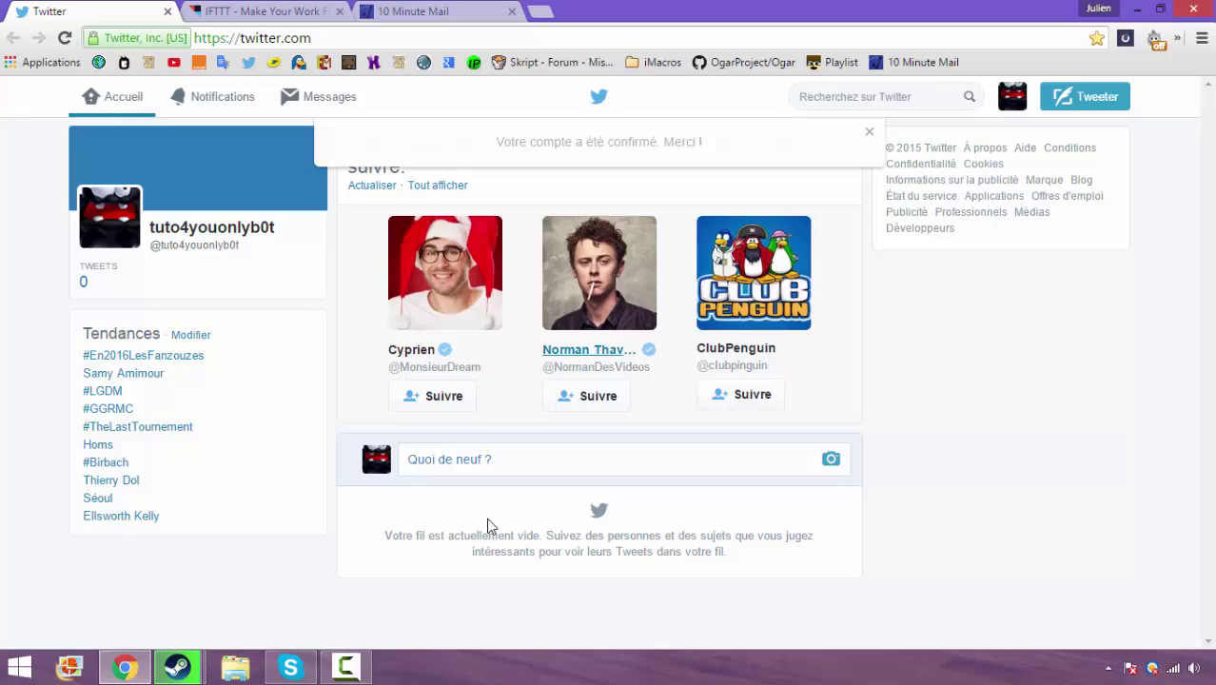
# Open the bot's own Twitter profile from the account menu and look it over
pyautogui.click(1013, 96)
pyautogui.click(971, 147)
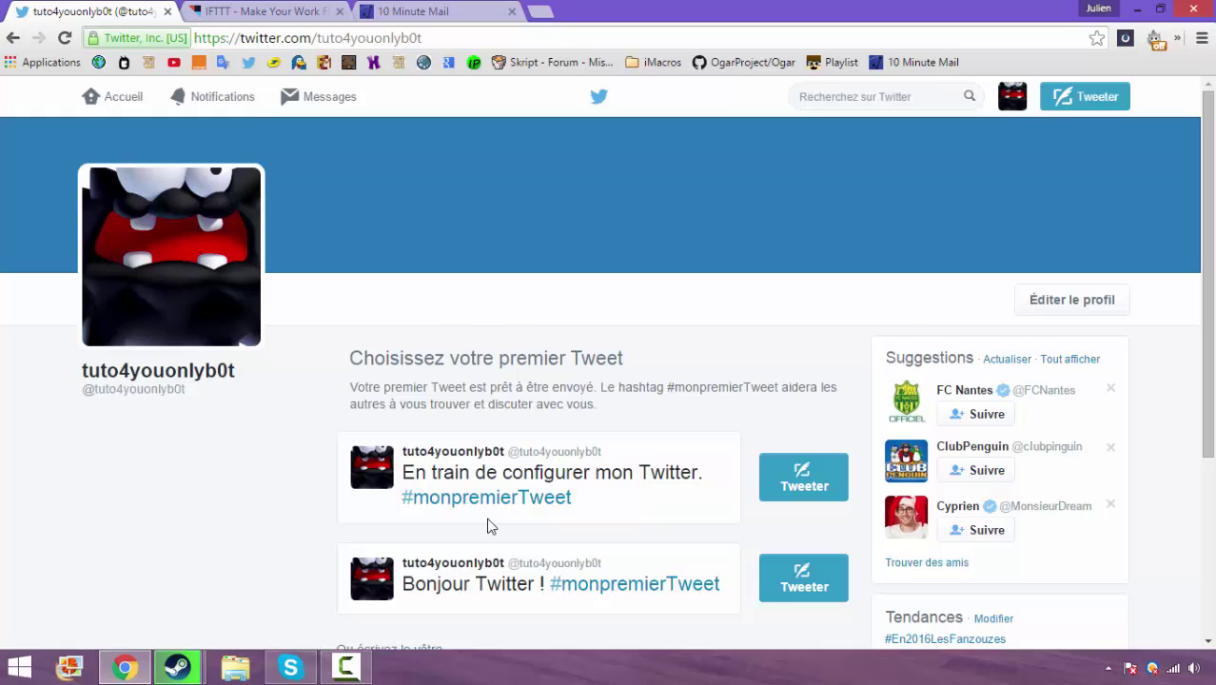
pyautogui.scroll(-1, 492, 526)
pyautogui.scroll(-1, 487, 523)
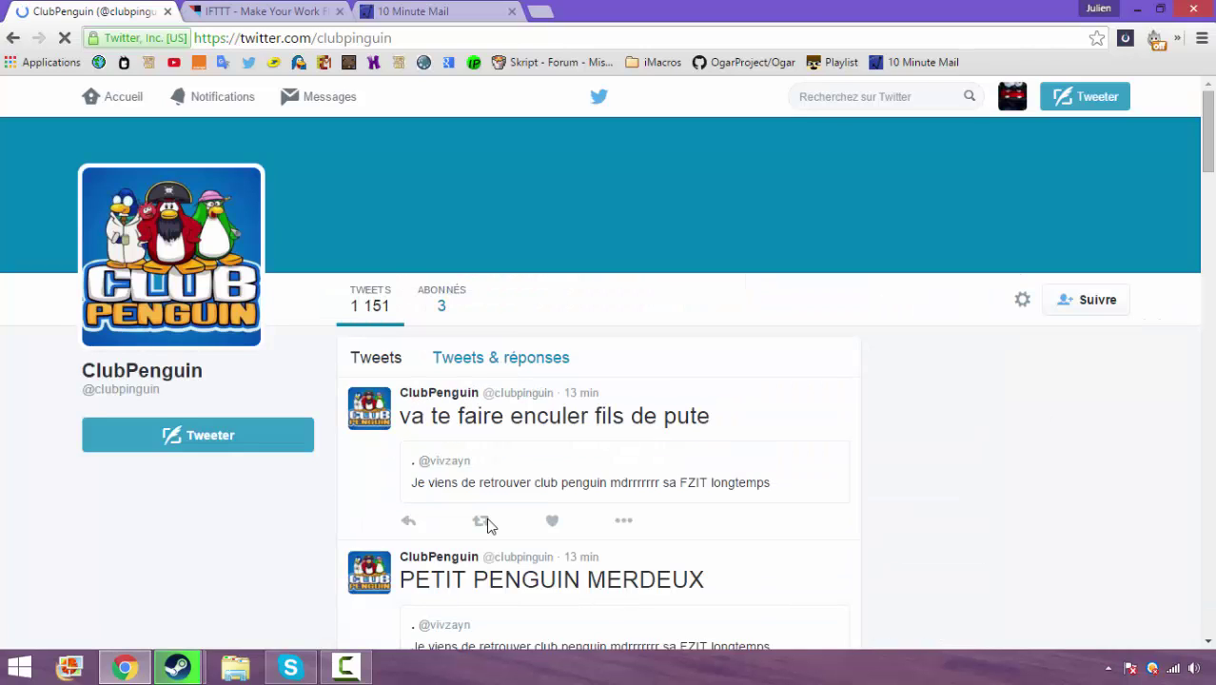
# Browse the ClubPenguin profile's recent reply tweets, then move to IFTTT's home page
pyautogui.scroll(-2, 487, 526)
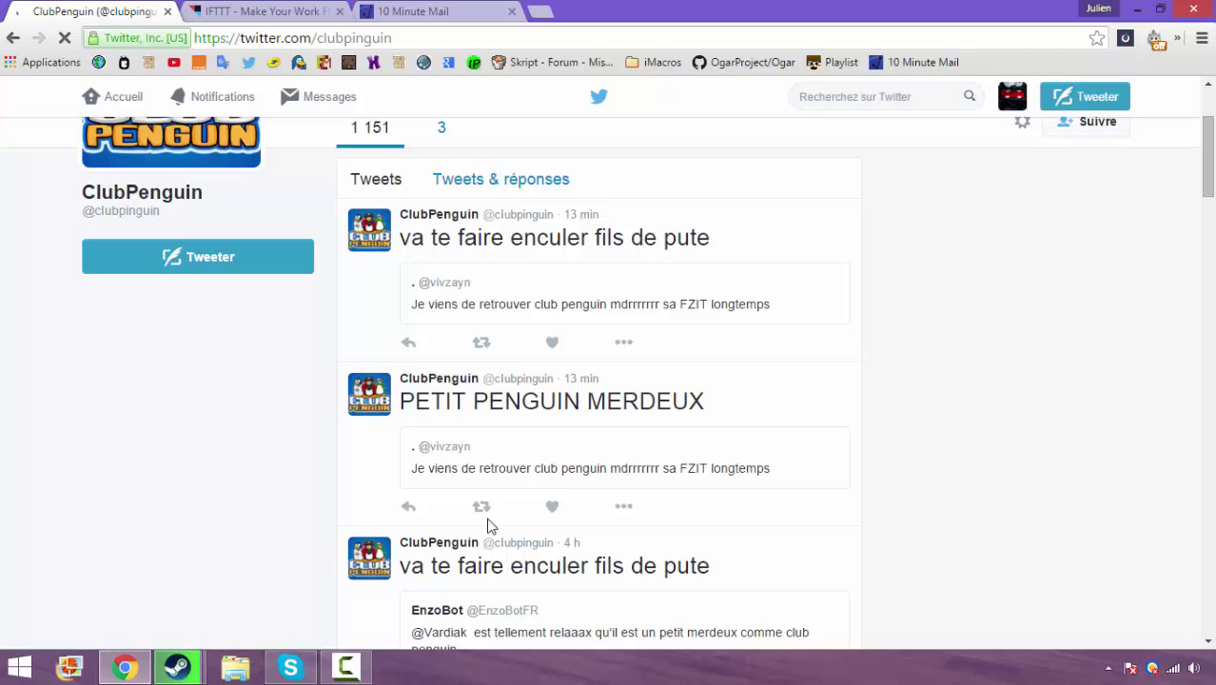
pyautogui.scroll(-10, 487, 526)
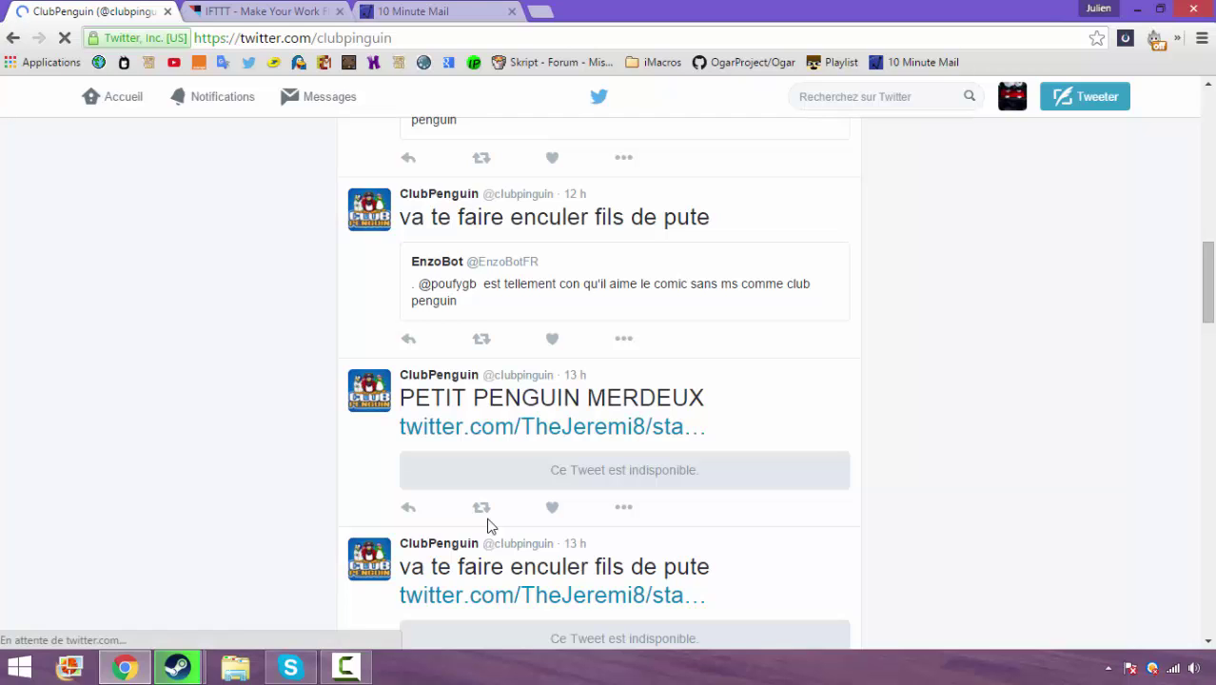
pyautogui.scroll(-1, 487, 527)
pyautogui.scroll(5, 488, 527)
pyautogui.scroll(5, 487, 526)
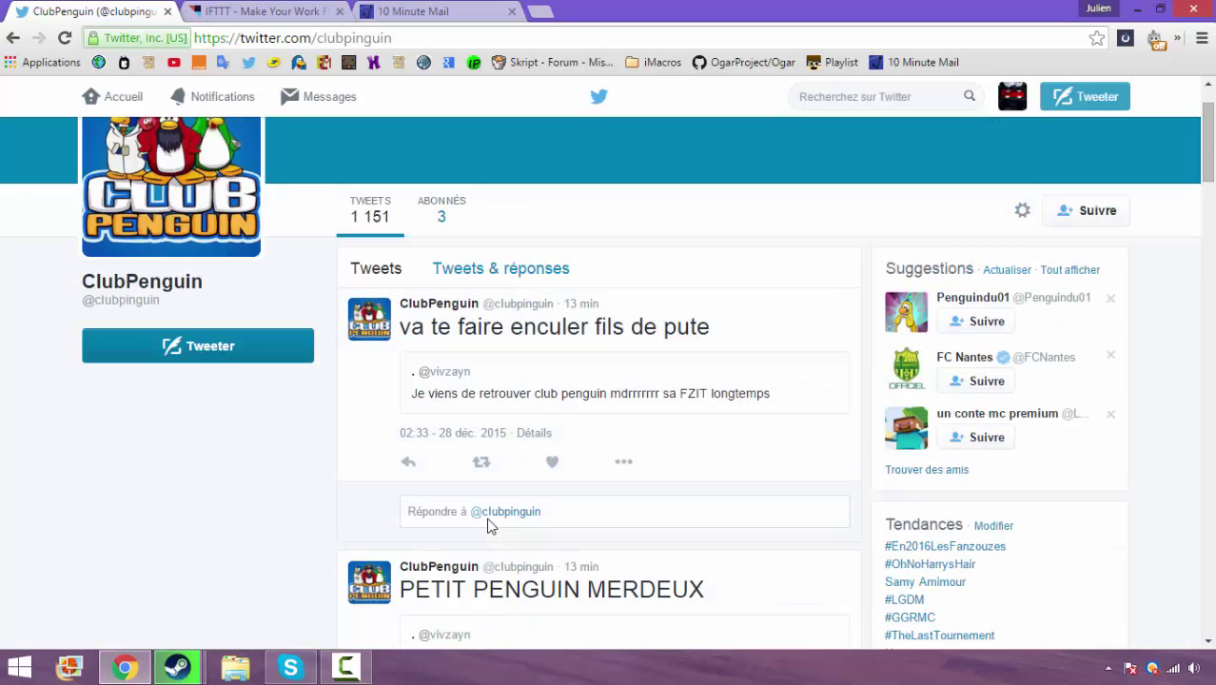
pyautogui.scroll(1, 487, 526)
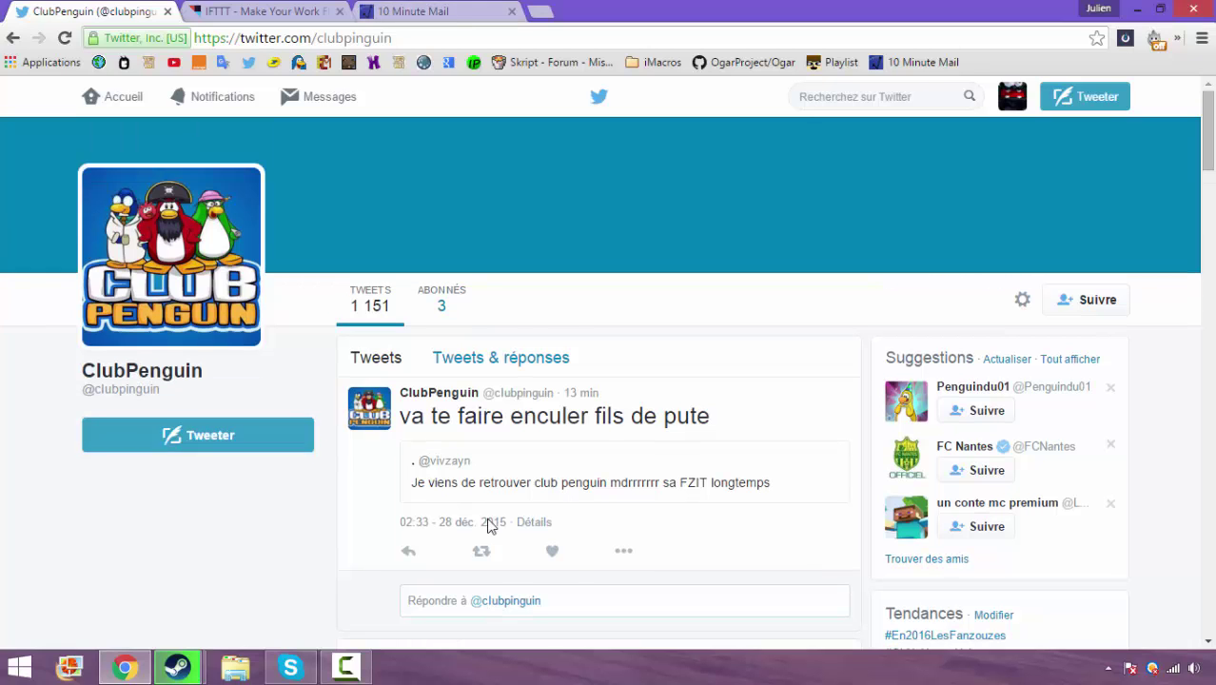
pyautogui.scroll(-5, 487, 526)
pyautogui.scroll(4, 487, 527)
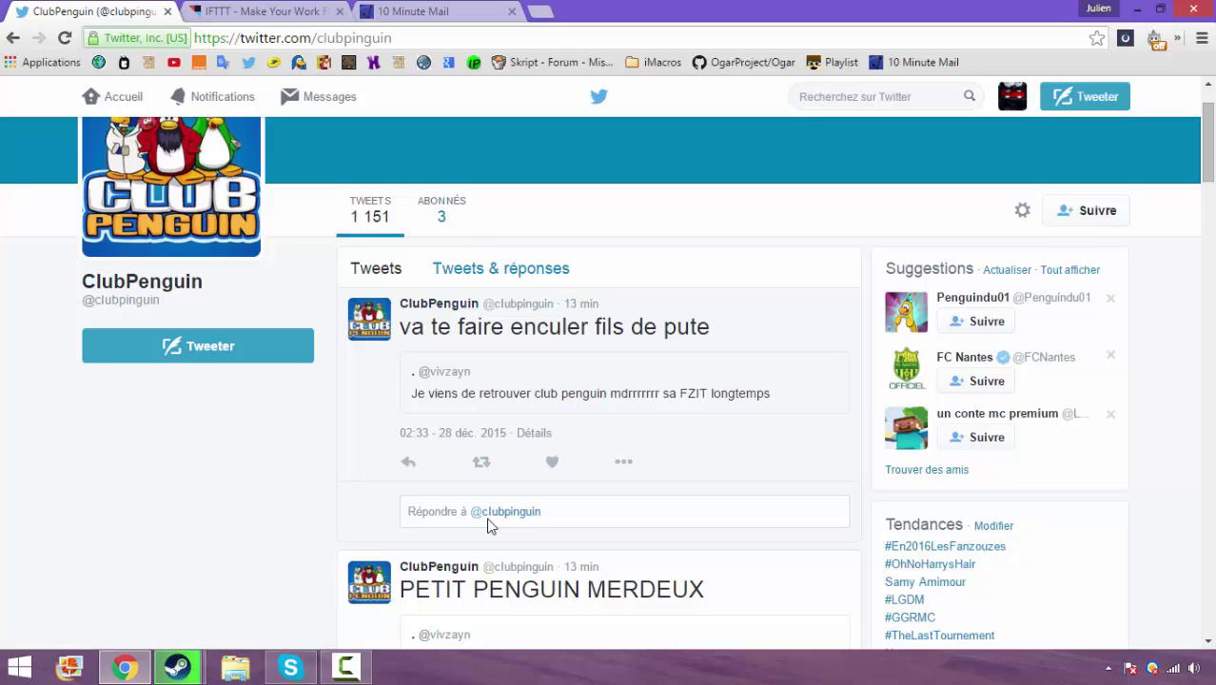
pyautogui.scroll(-2, 487, 526)
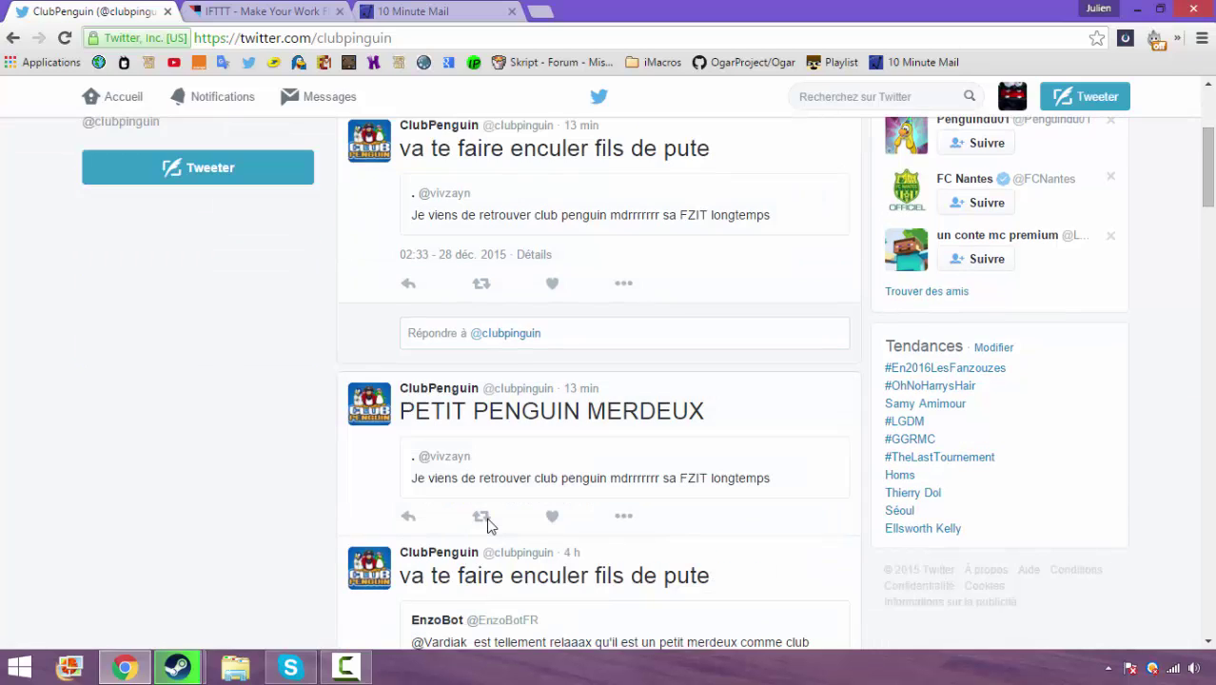
pyautogui.scroll(1, 487, 526)
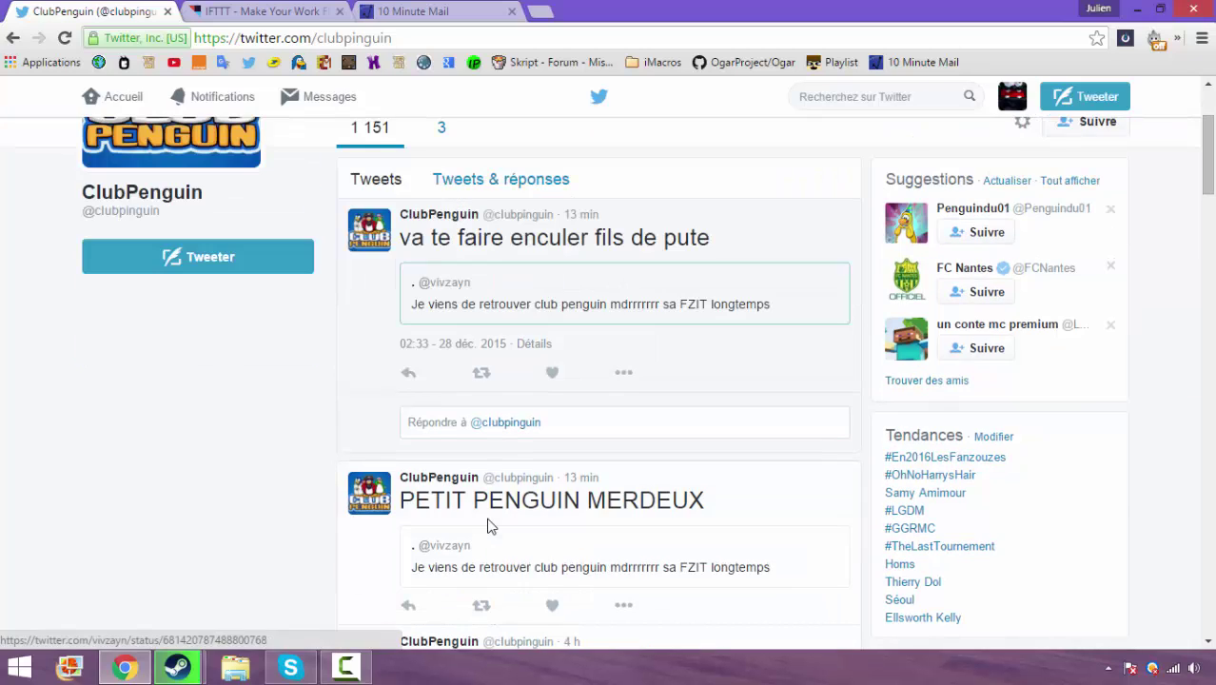
pyautogui.hotkey('ctrl', 'Tab')
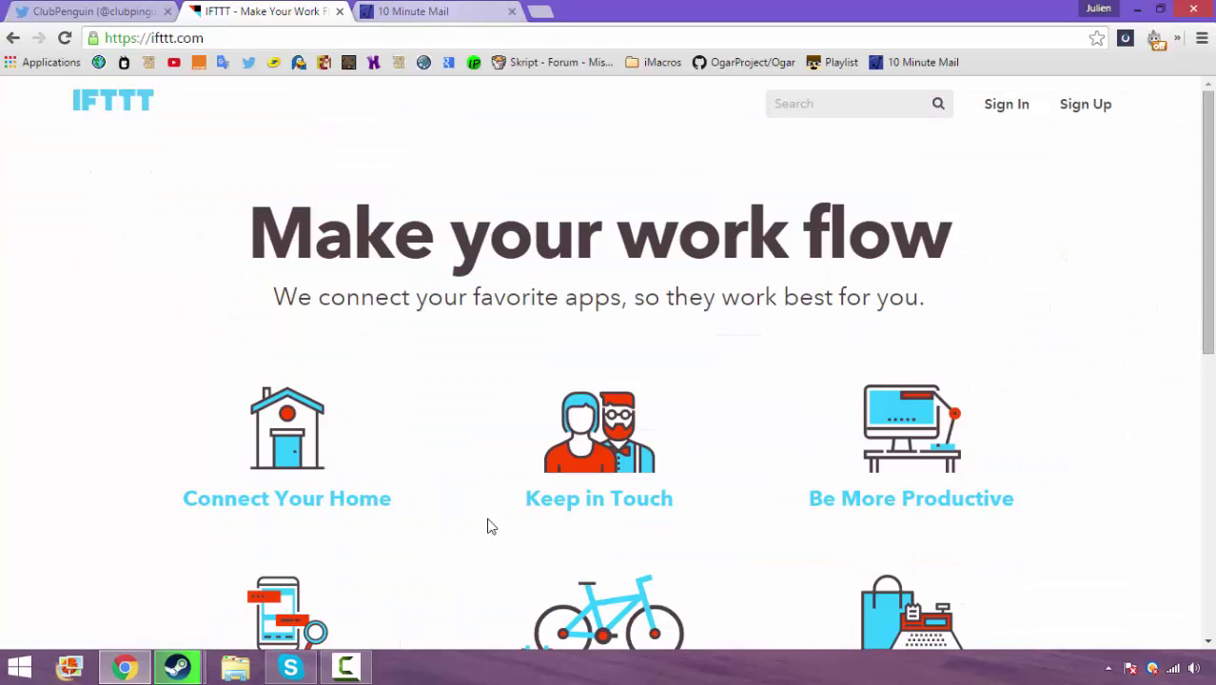
# Sign up for a free IFTTT account with a temporary email address and a password
pyautogui.scroll(-7, 487, 526)
pyautogui.scroll(7, 488, 526)
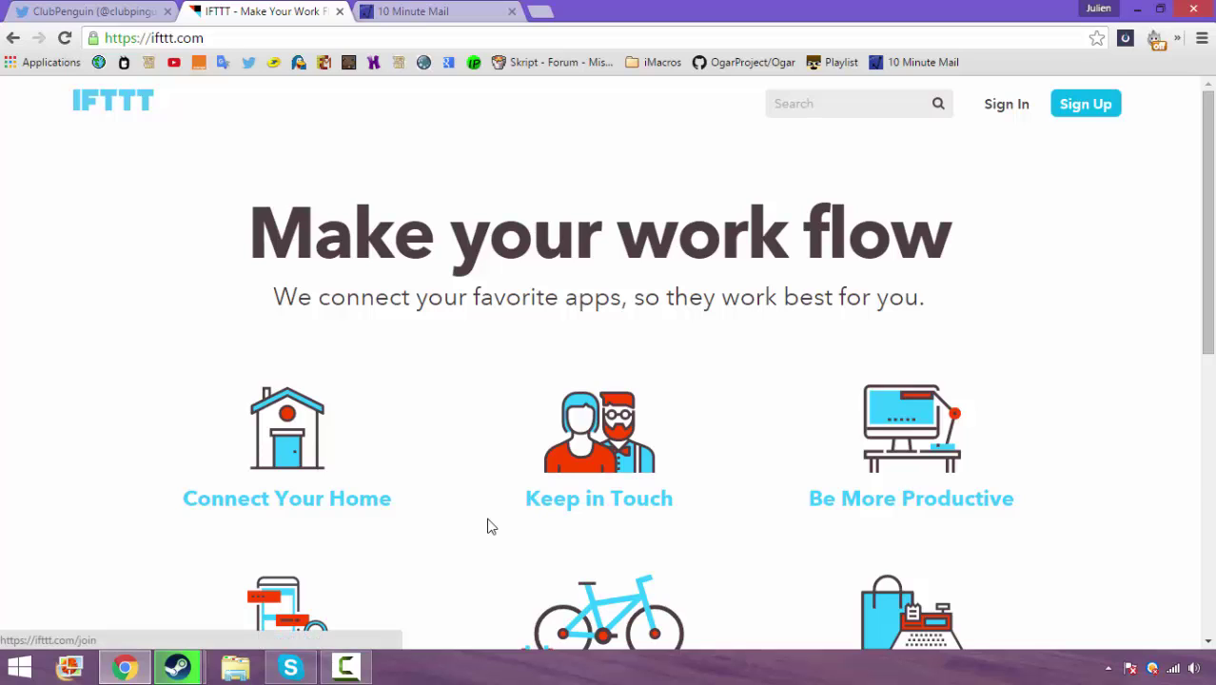
pyautogui.click(1086, 104)
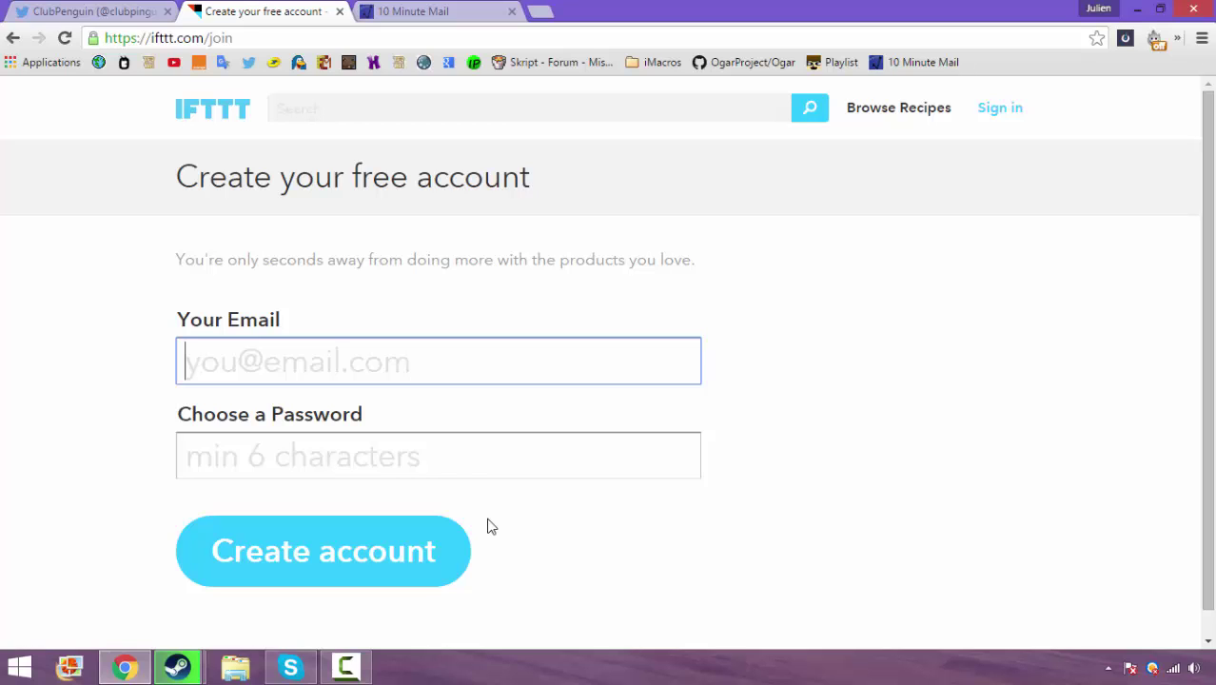
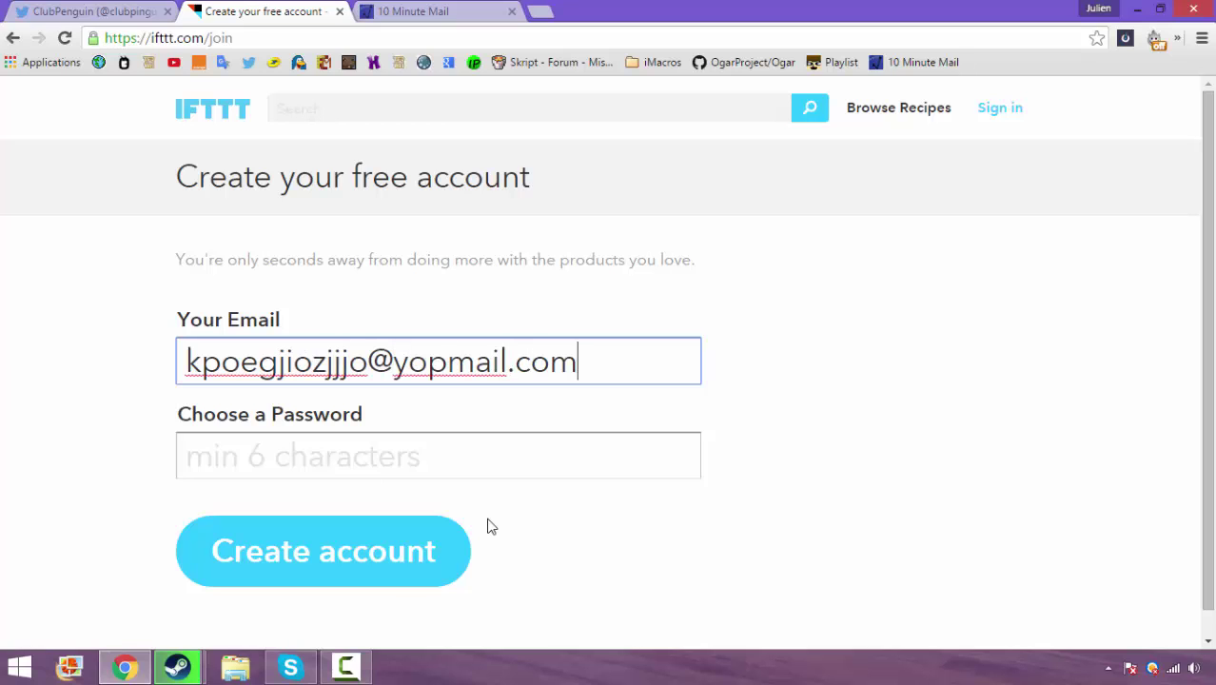
pyautogui.press('Tab')
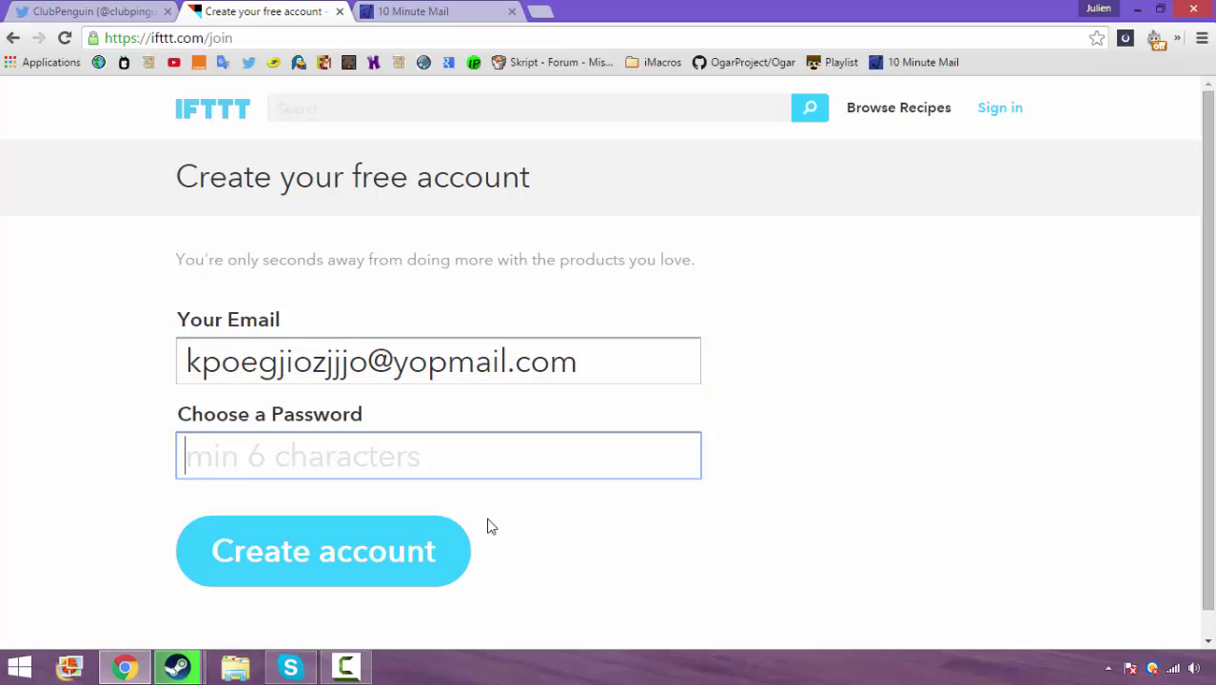
pyautogui.write('******************')
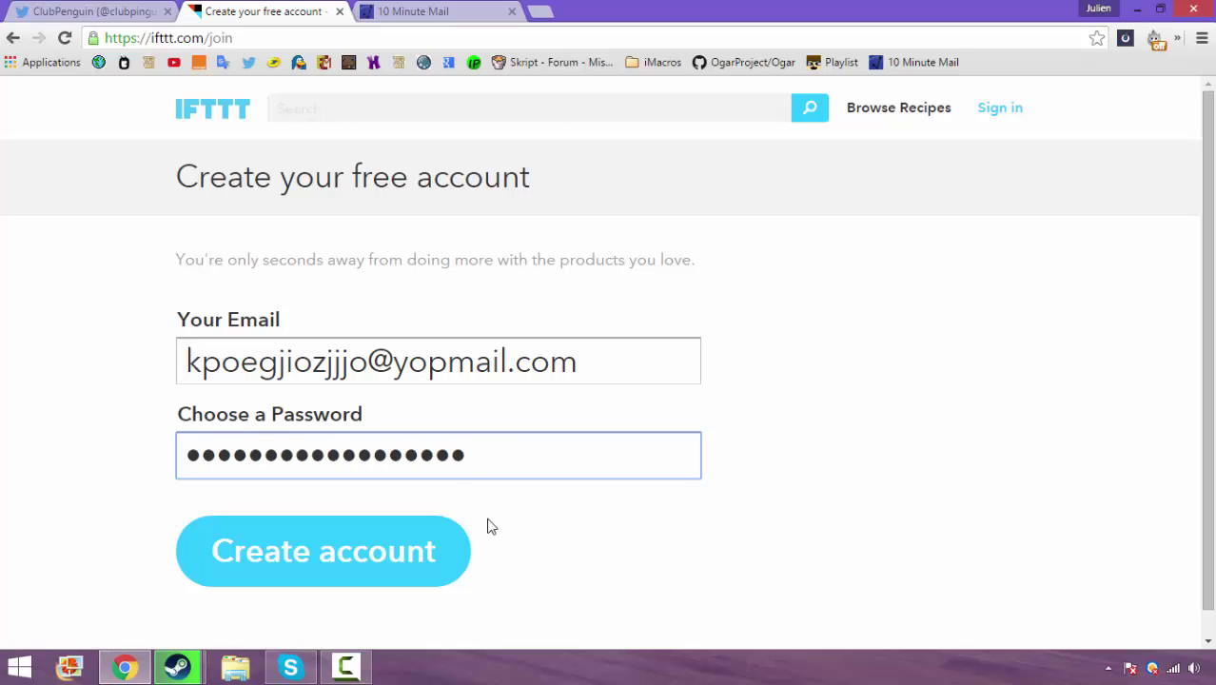
pyautogui.press('Return')
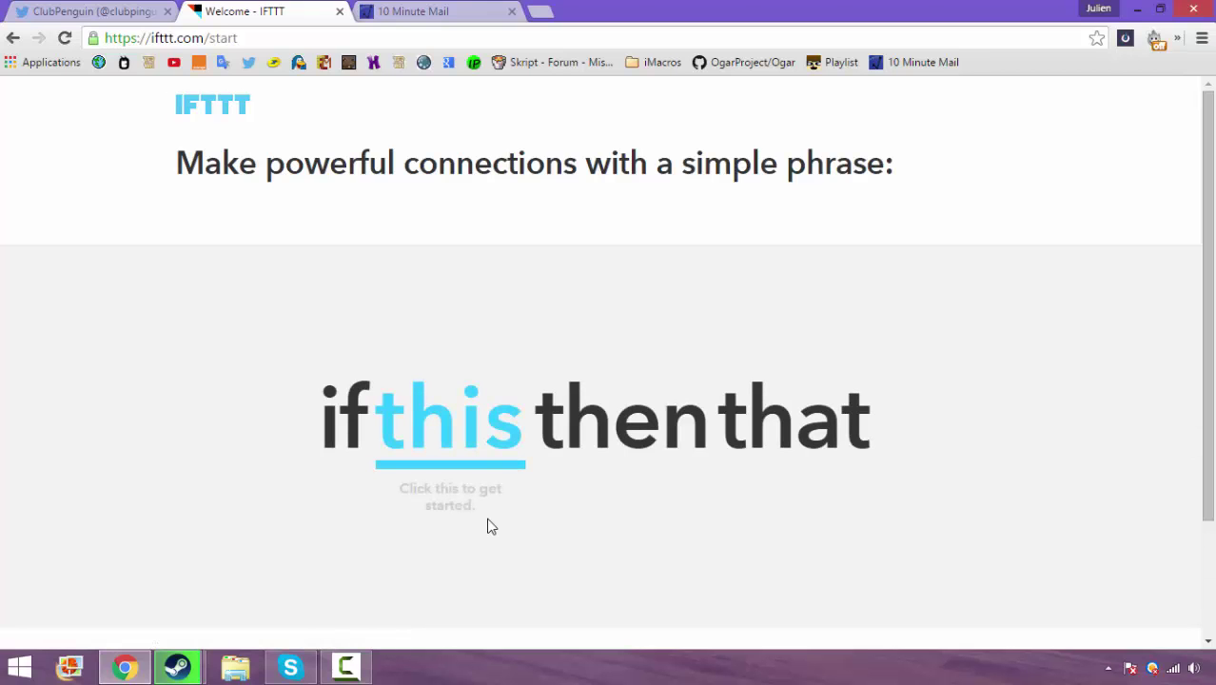
# Get through IFTTT's intro, example recipe and channel picks to reach Discover new Recipes
pyautogui.scroll(-2, 487, 526)
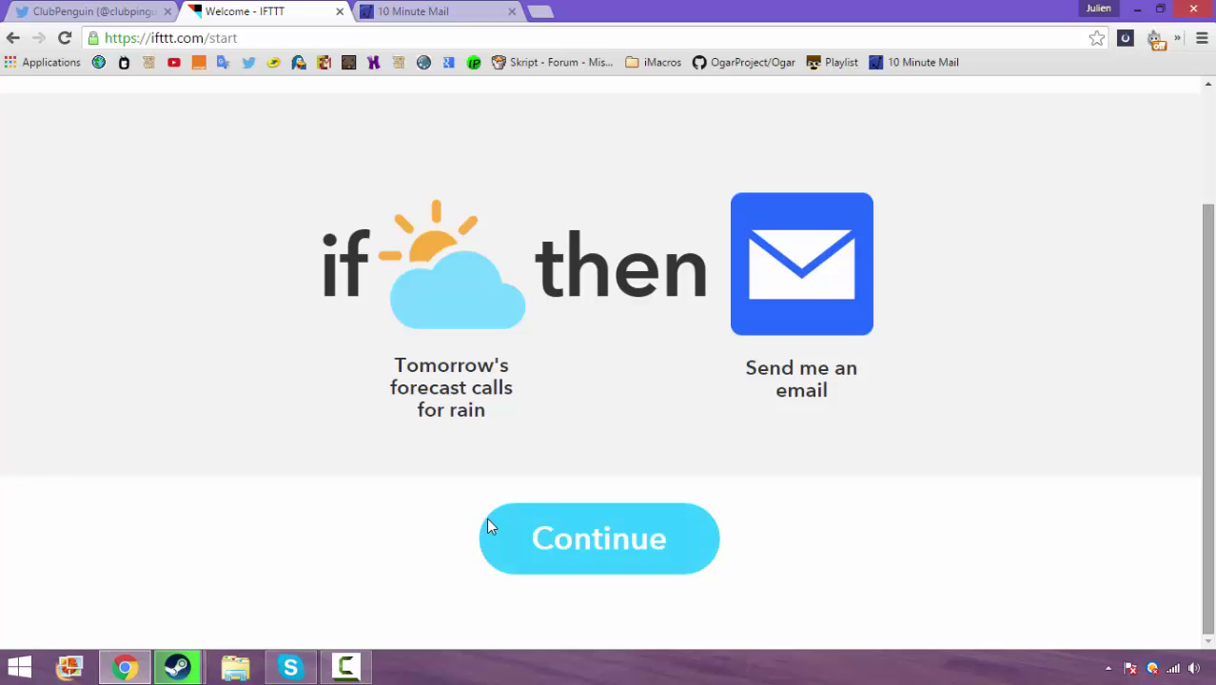
pyautogui.click(490, 528)
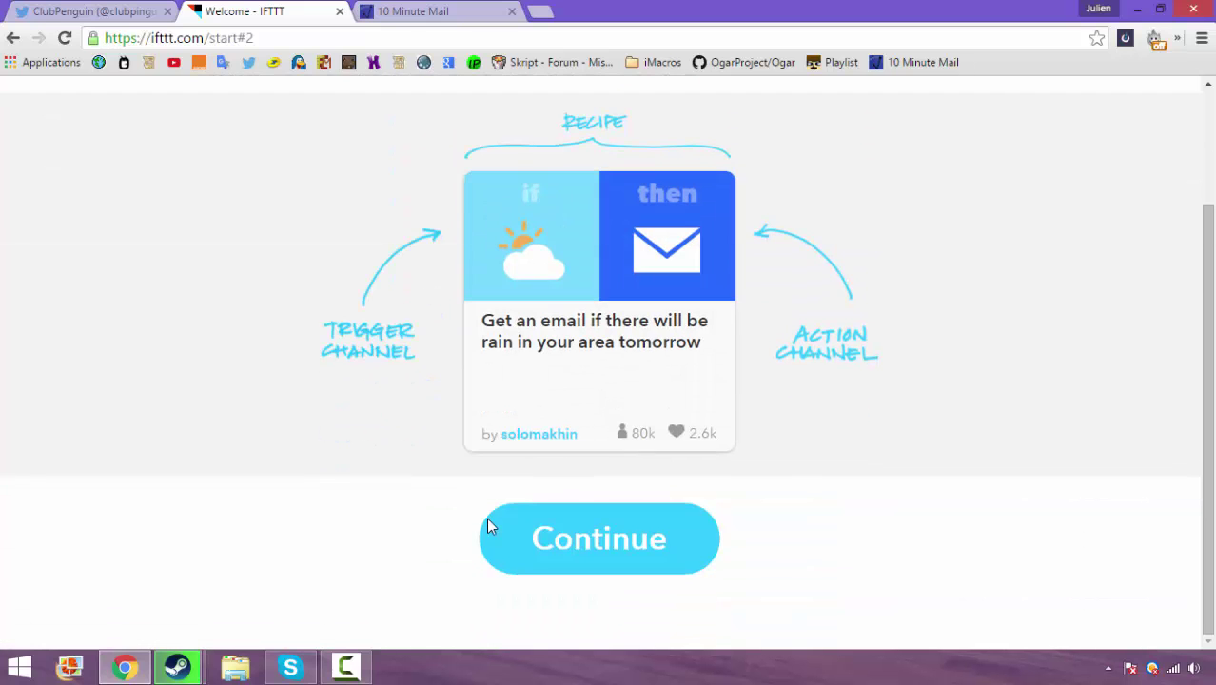
pyautogui.click(490, 528)
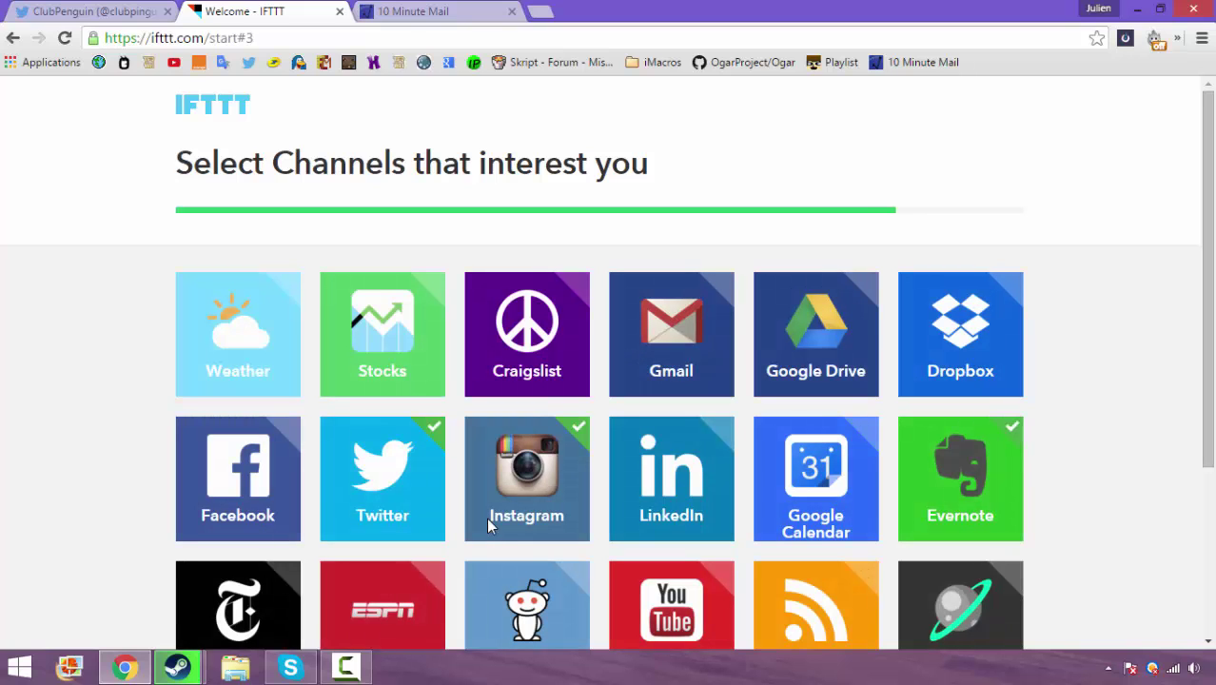
pyautogui.scroll(-3, 488, 526)
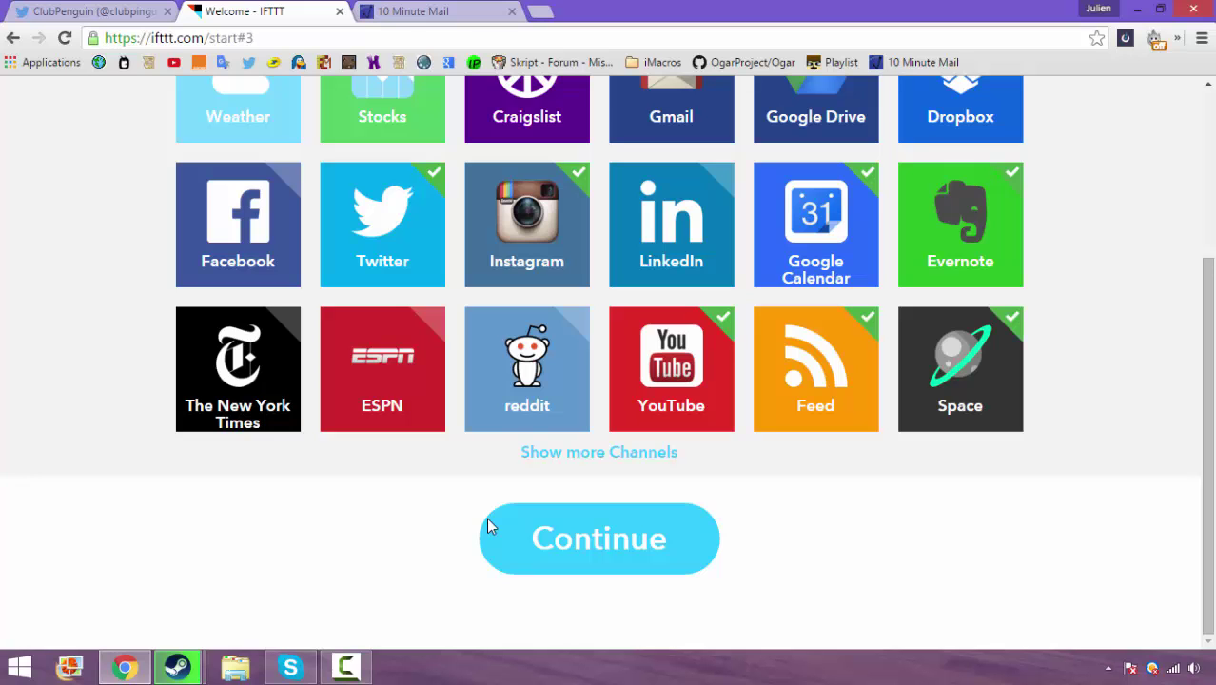
pyautogui.click(490, 527)
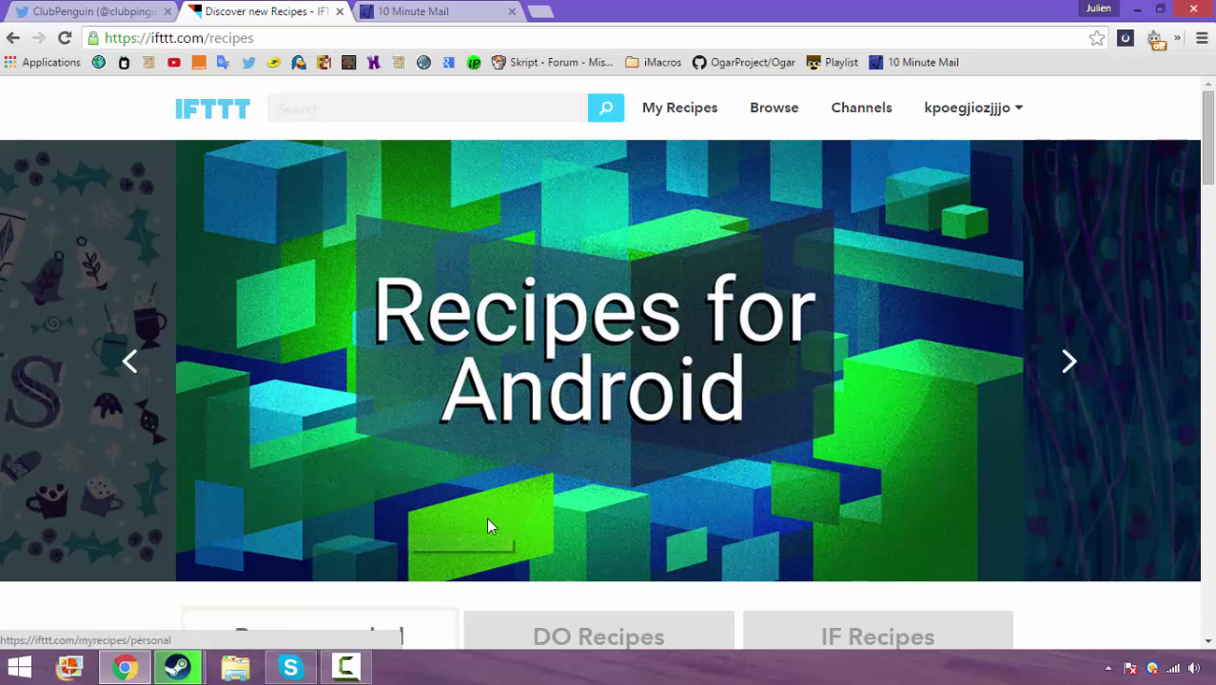
# Create a new recipe from My Recipes with Twitter as the trigger channel, and start connecting Twitter
pyautogui.click(679, 107)
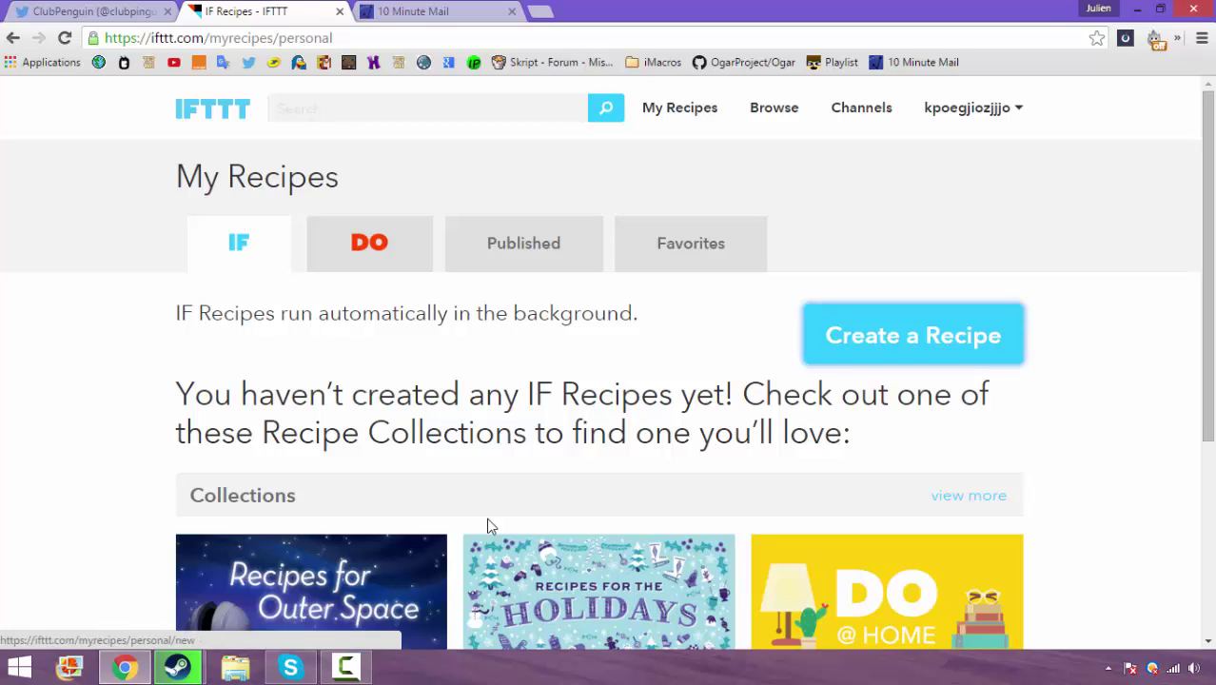
pyautogui.press('Return')
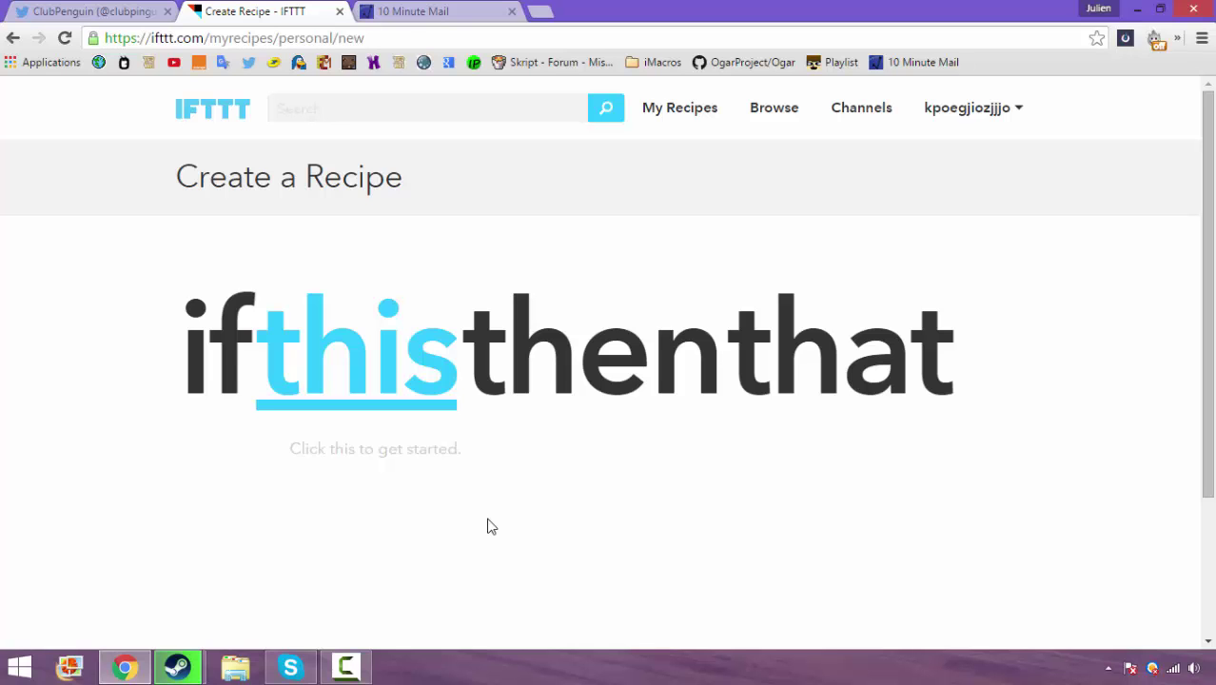
pyautogui.click(489, 526)
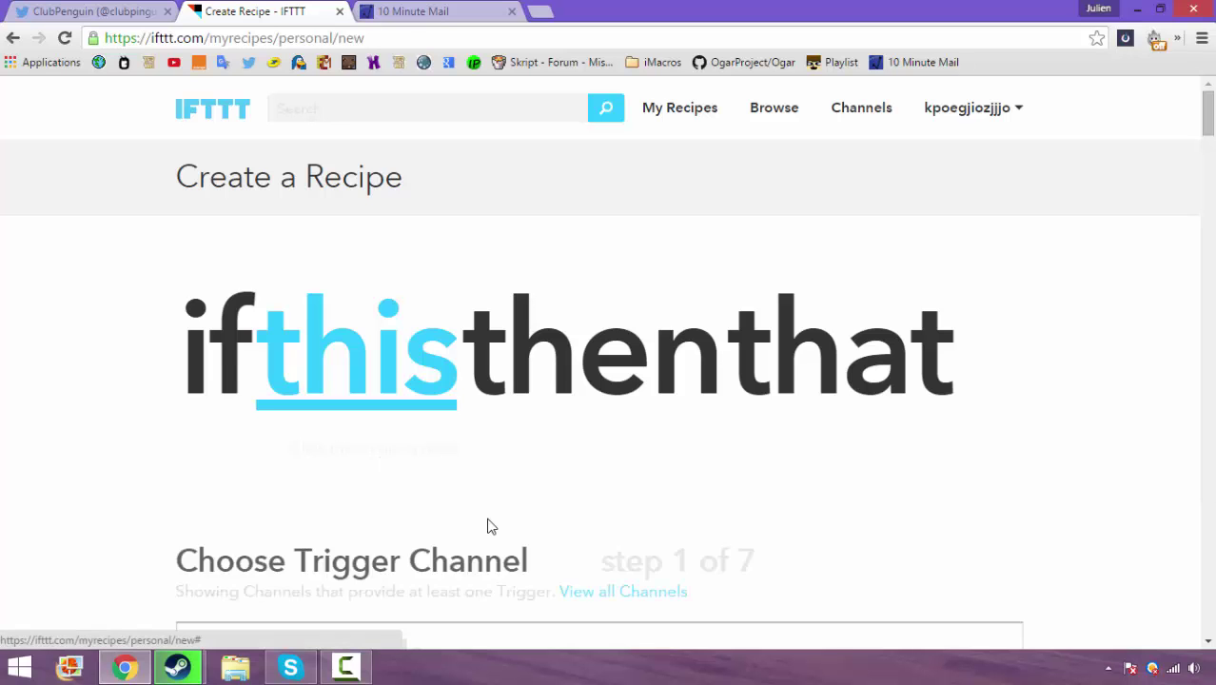
pyautogui.write('T')
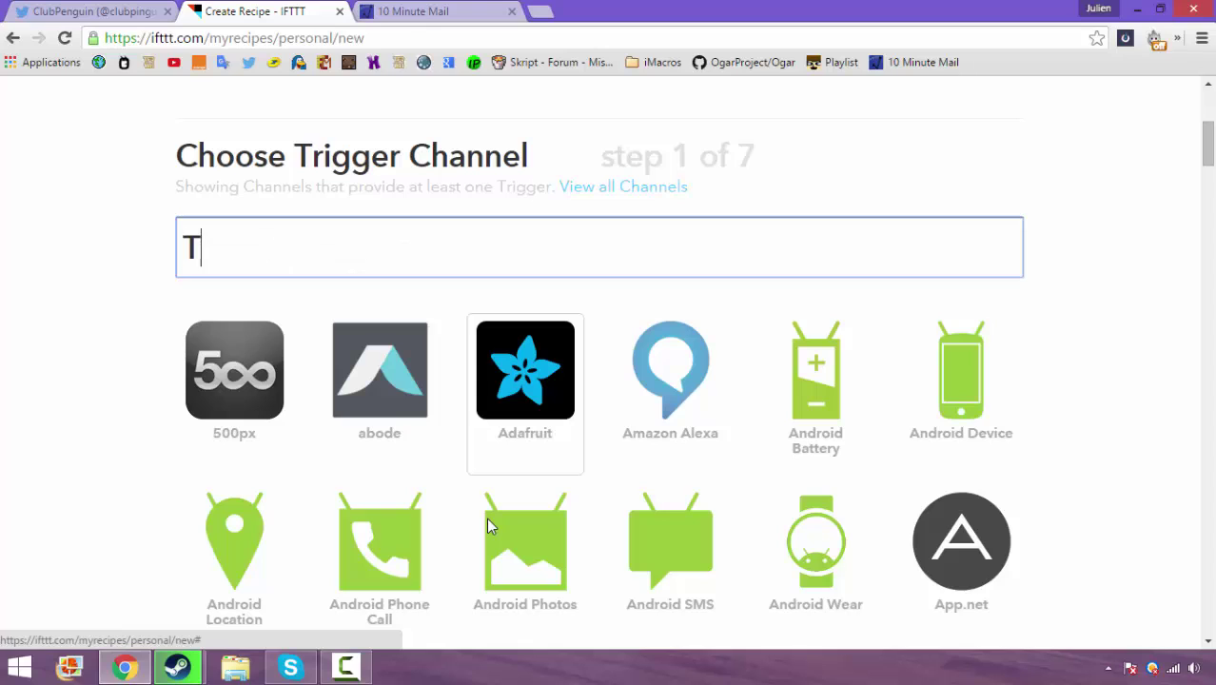
pyautogui.write('WI')
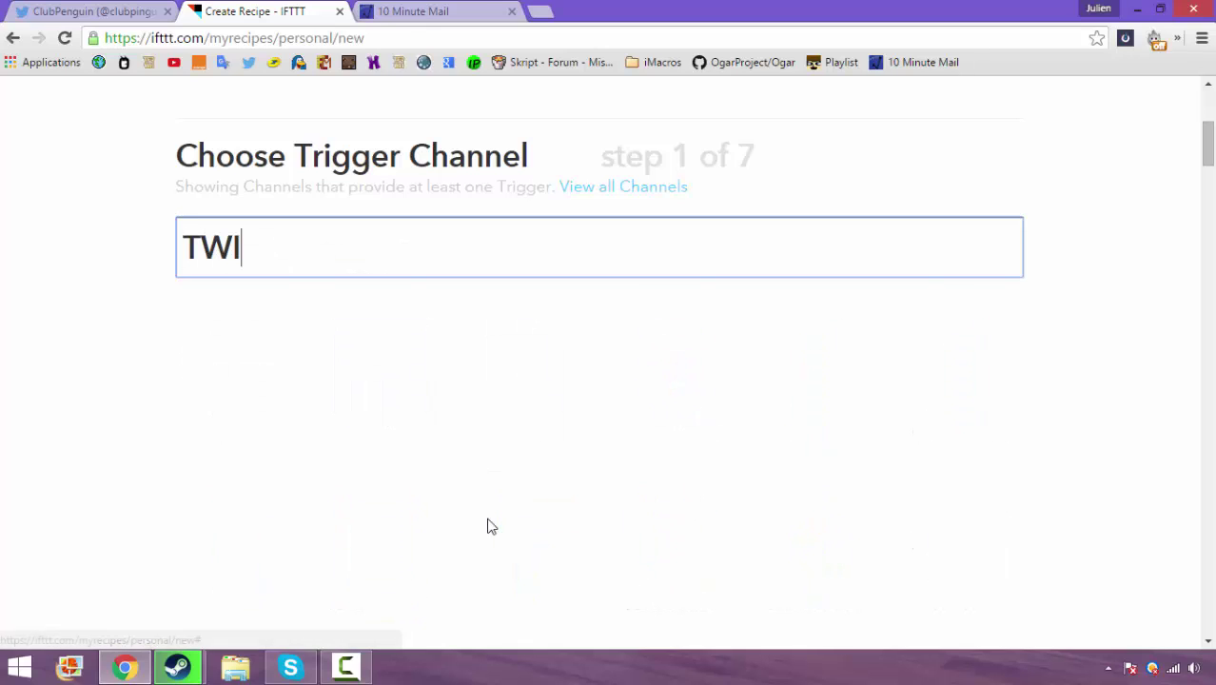
pyautogui.press('Return')
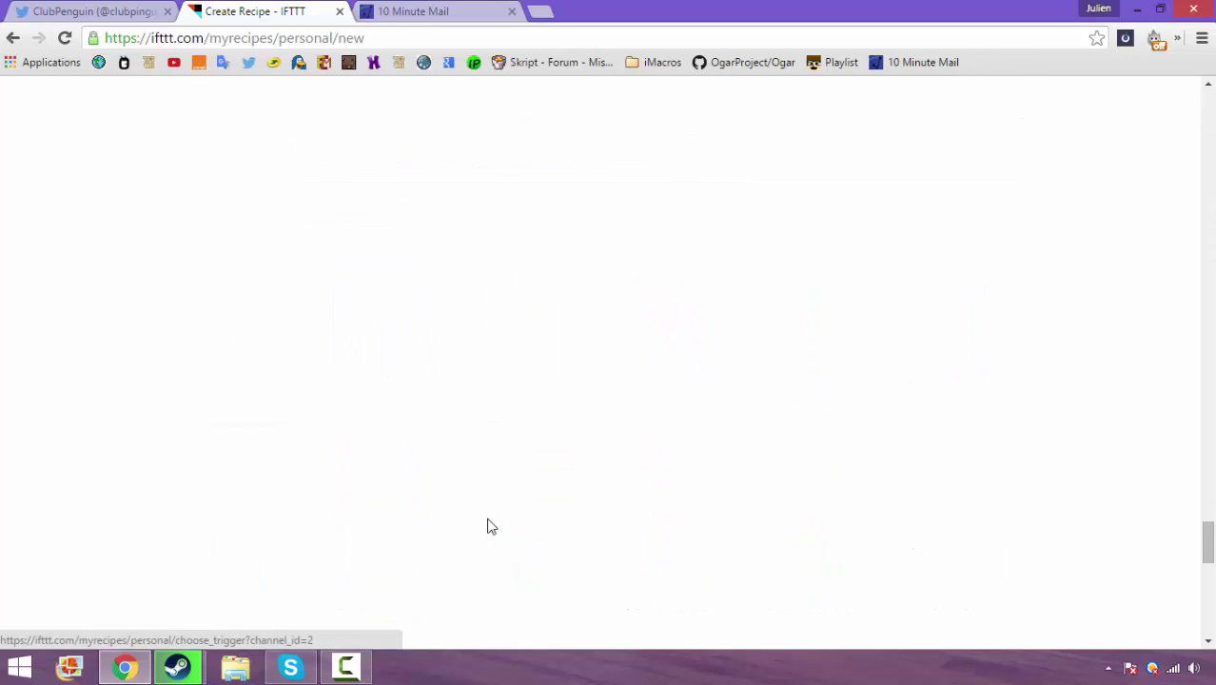
pyautogui.press('Return')
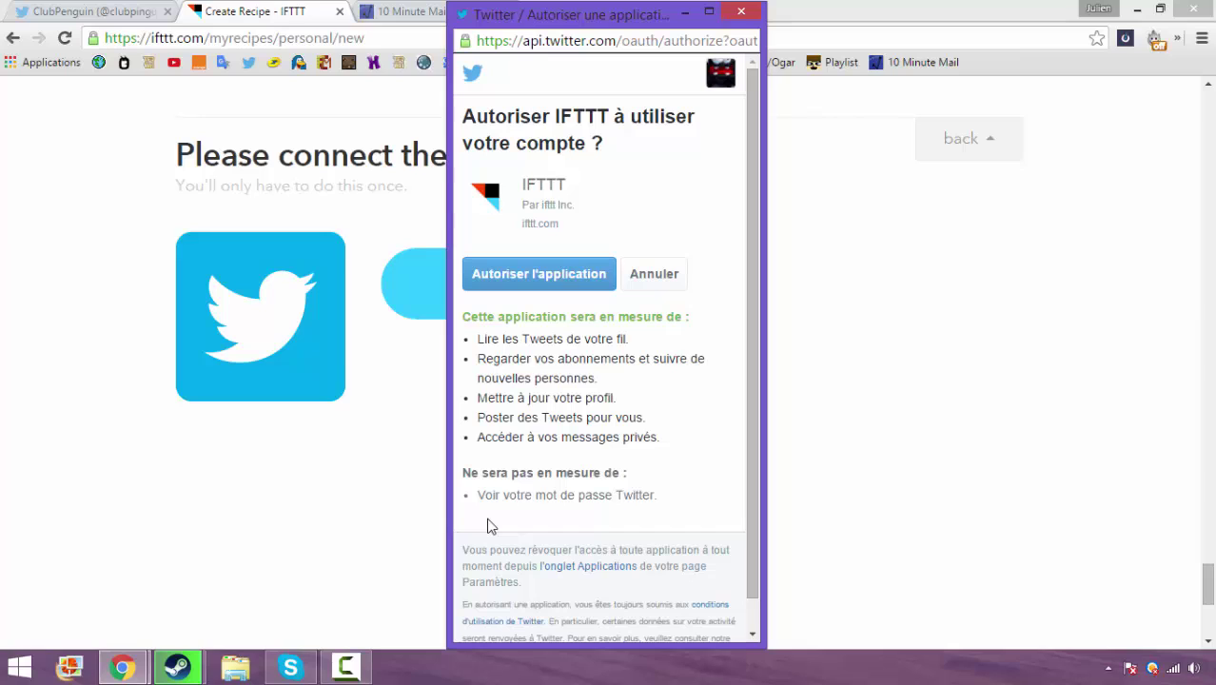
# Authorize IFTTT on Twitter and continue to the list of Twitter triggers
pyautogui.press('Return')
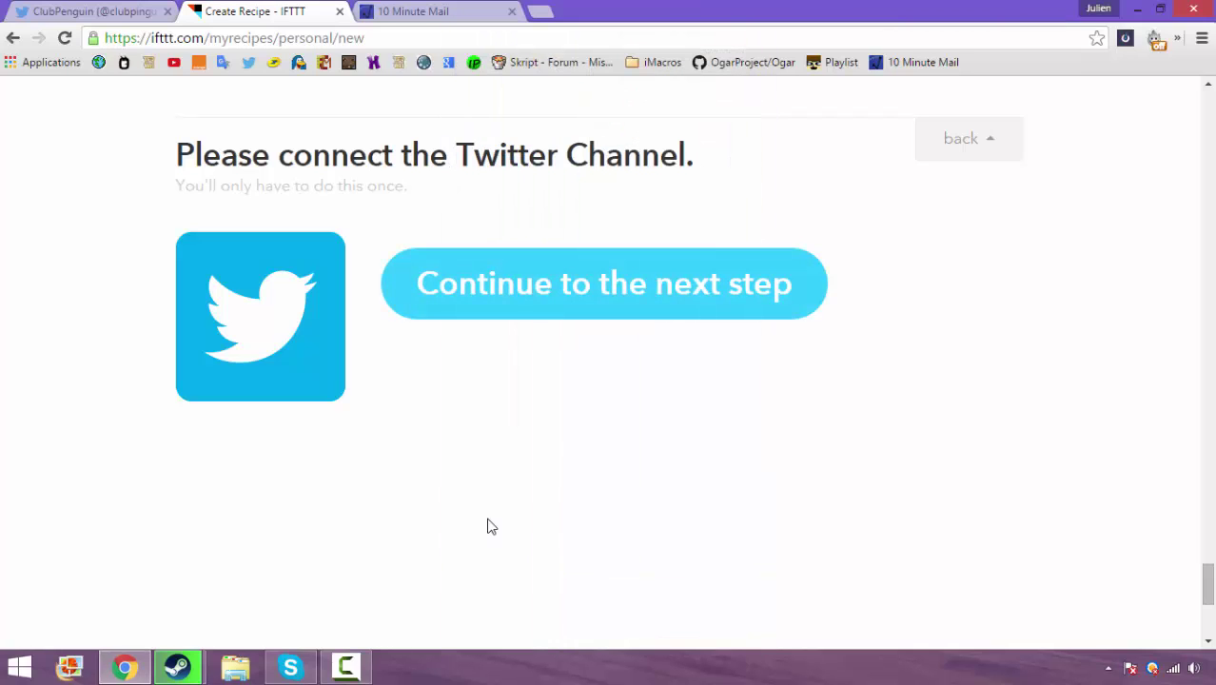
pyautogui.press('Return')
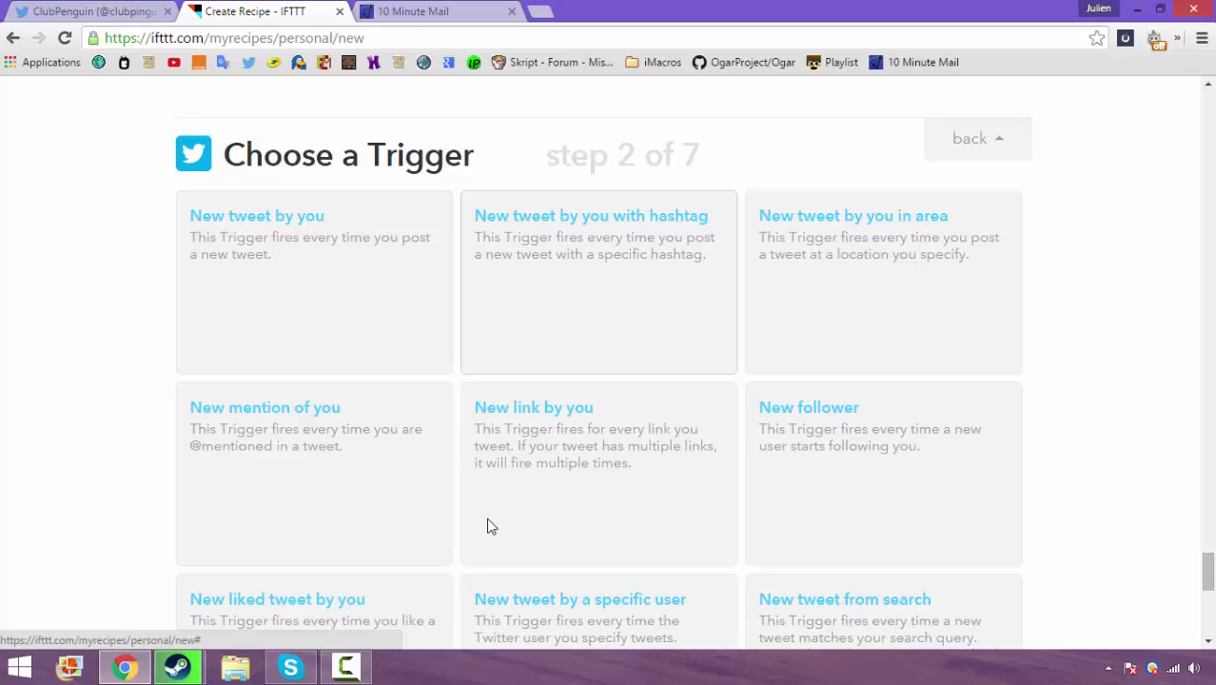
# Pick New tweet from search from the Twitter trigger list
pyautogui.scroll(-1, 487, 526)
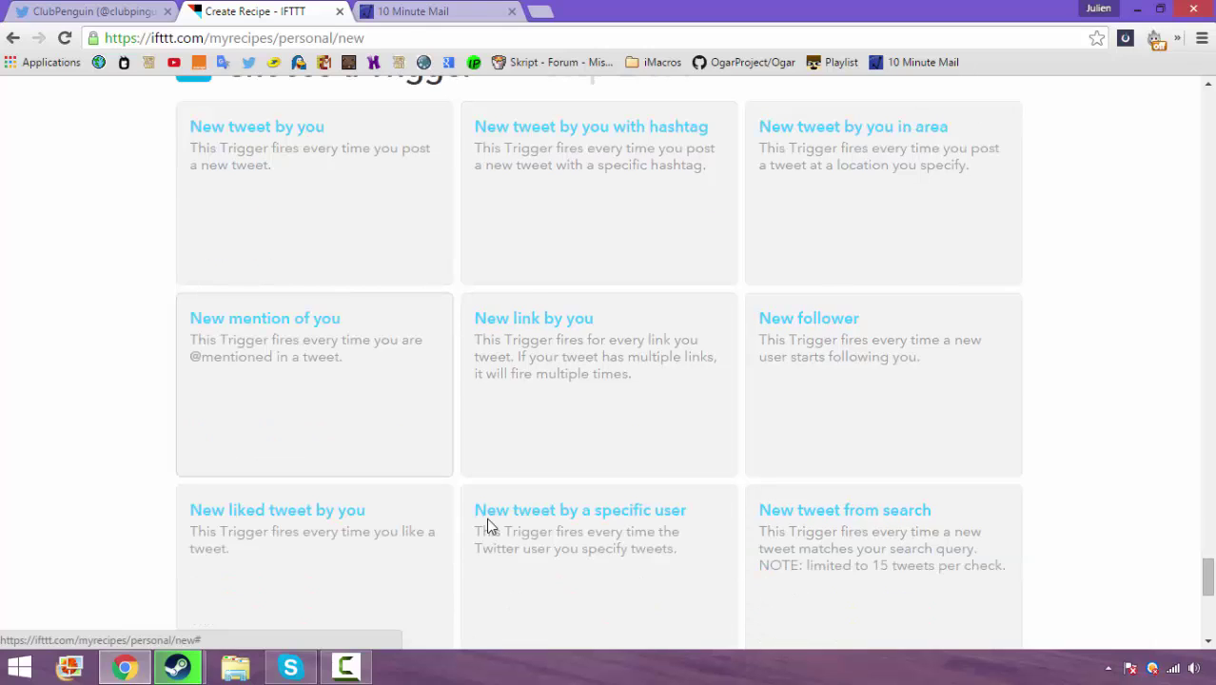
pyautogui.scroll(-1, 487, 526)
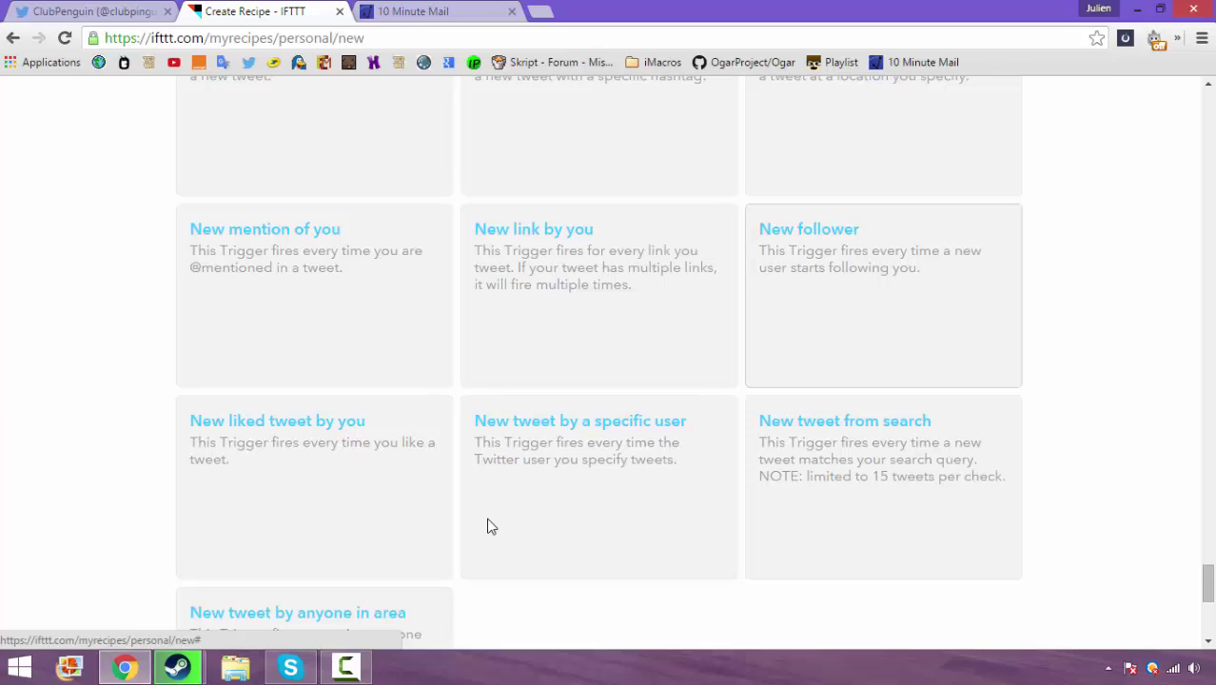
pyautogui.scroll(-1, 492, 527)
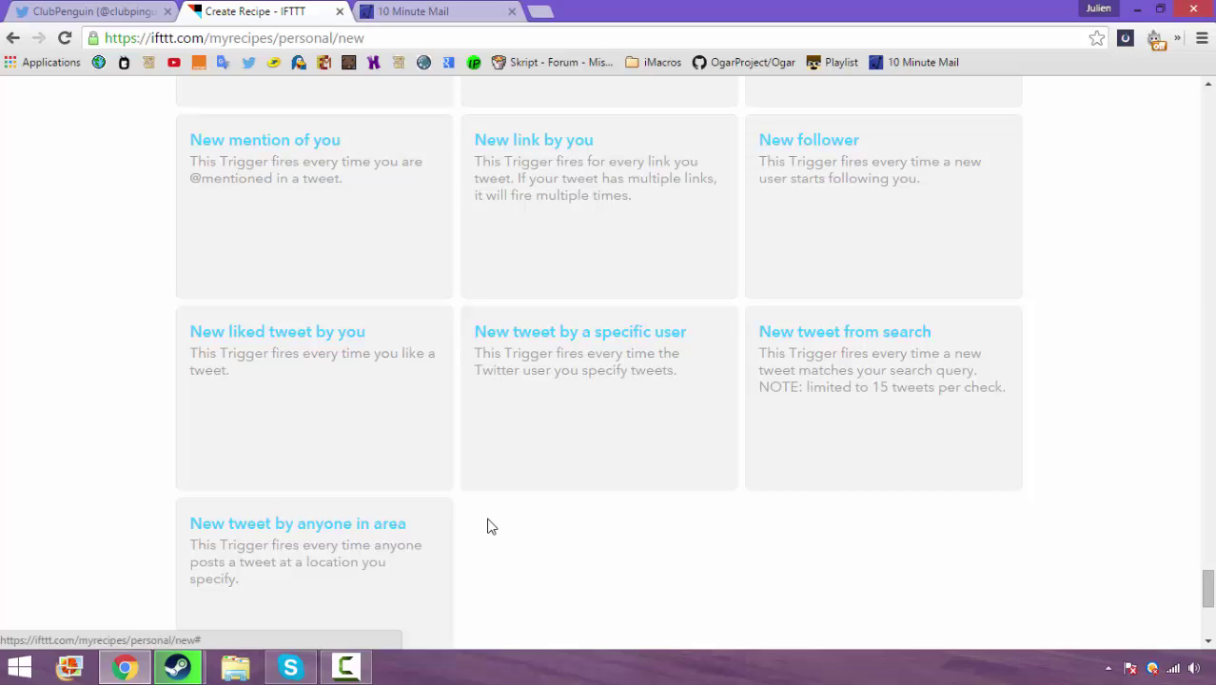
pyautogui.press('Tab')
pyautogui.press('Return')
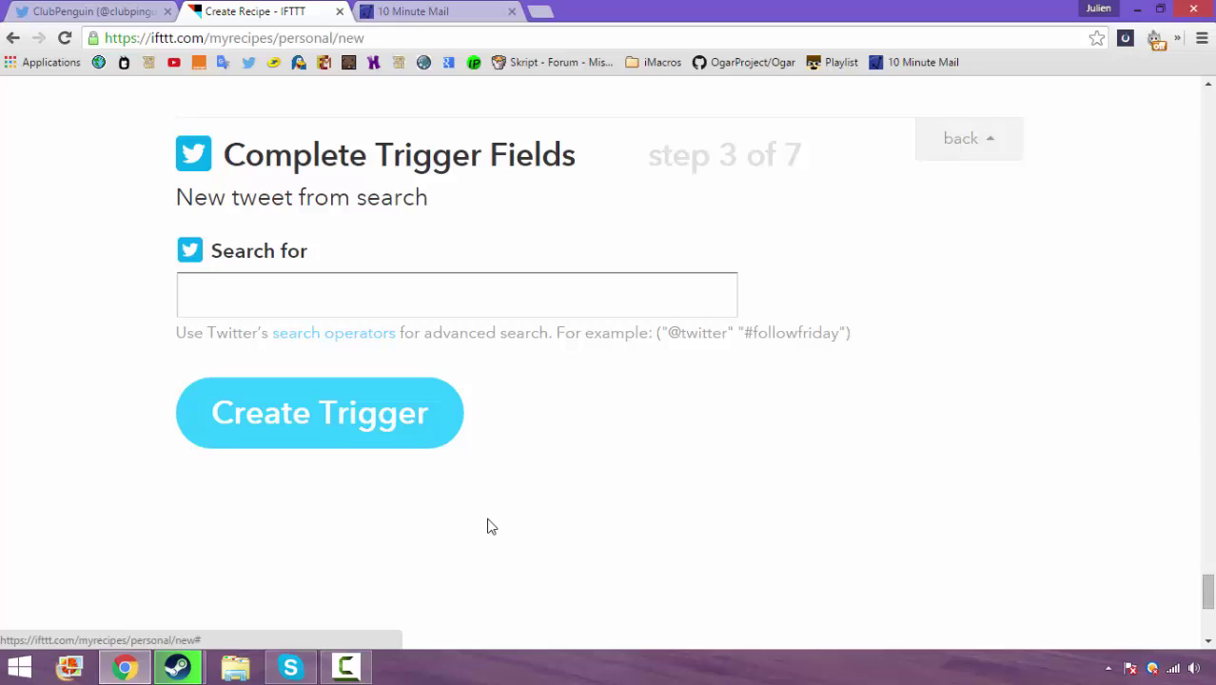
pyautogui.hotkey('ctrl', 'shift', 'Tab')
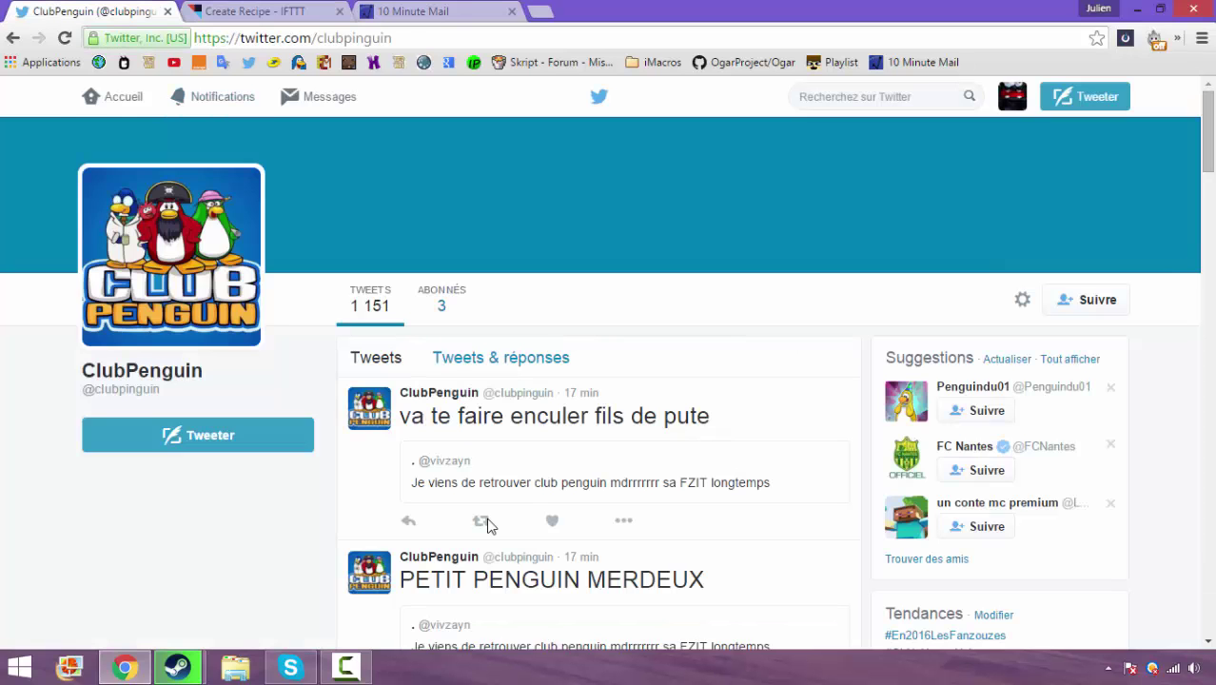
pyautogui.scroll(-2, 487, 526)
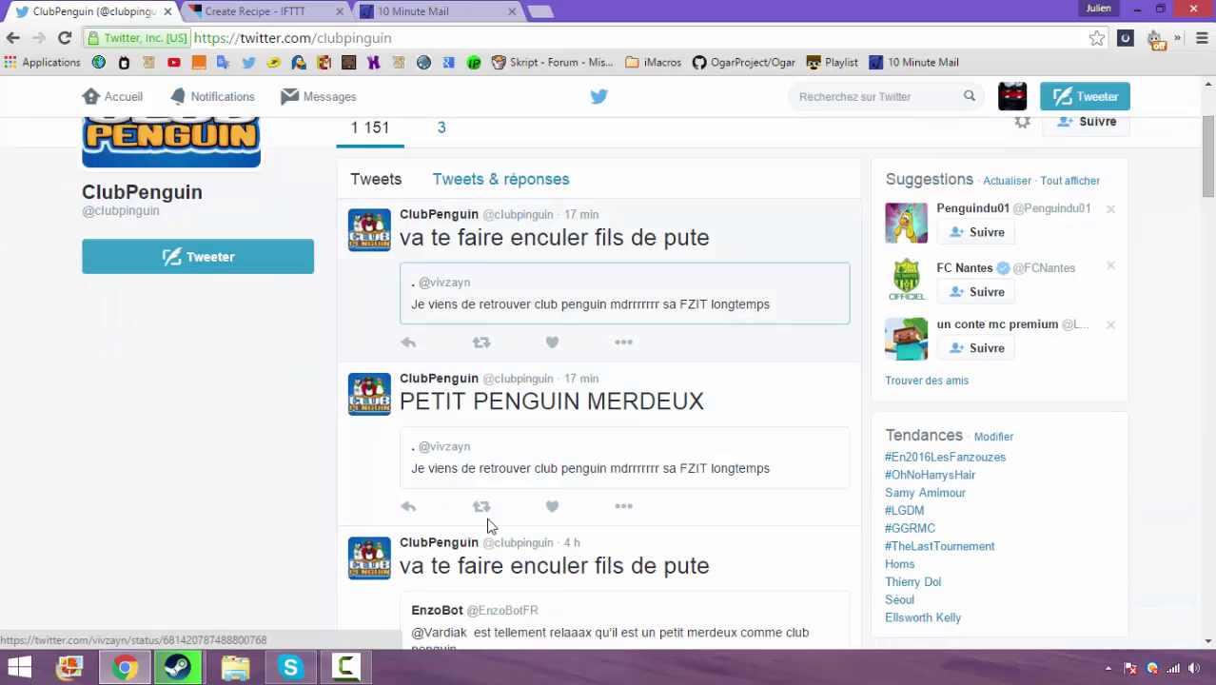
pyautogui.scroll(2, 488, 526)
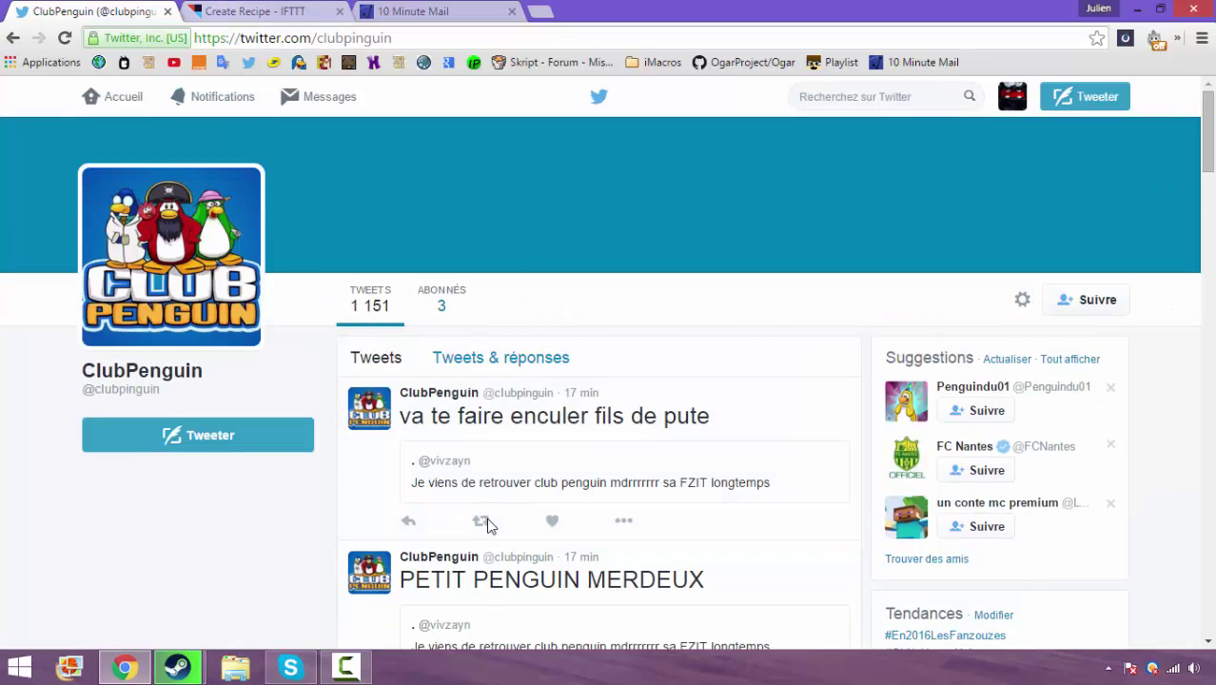
pyautogui.hotkey('ctrl', 'Tab')
pyautogui.press('Tab')
pyautogui.write('""')
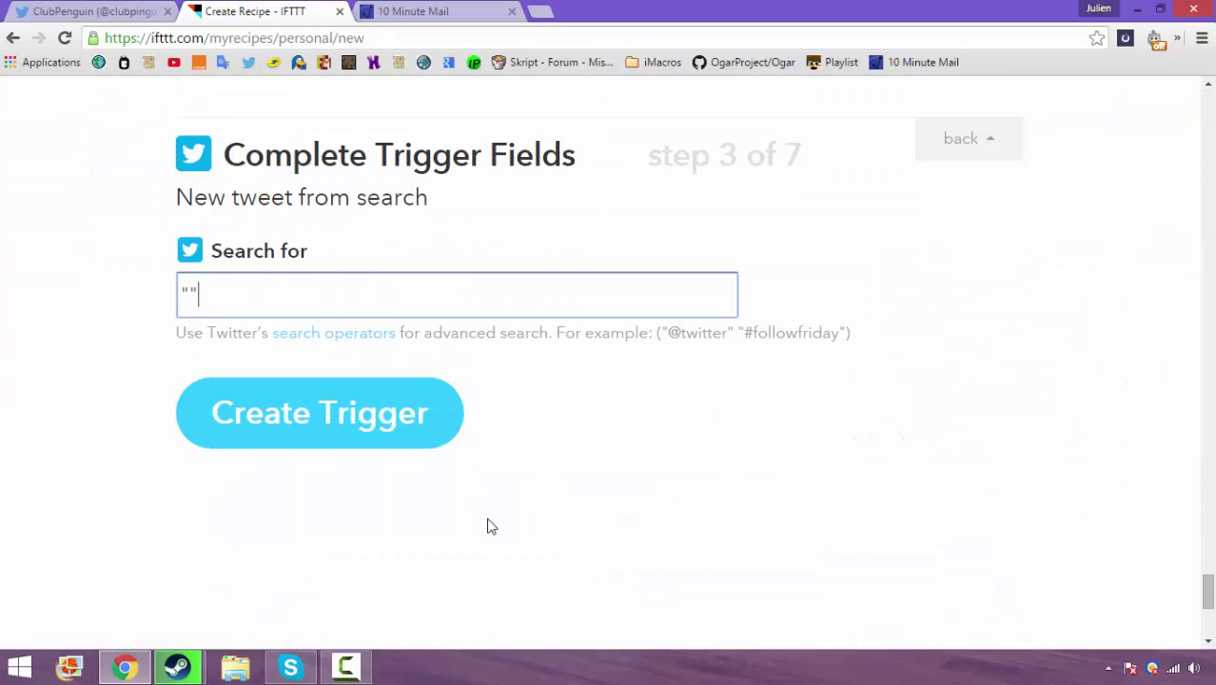
pyautogui.press('Left')
pyautogui.press('BackSpace')
pyautogui.write('tuto4')
pyautogui.hotkey('ctrl', 'shift', 'Tab')
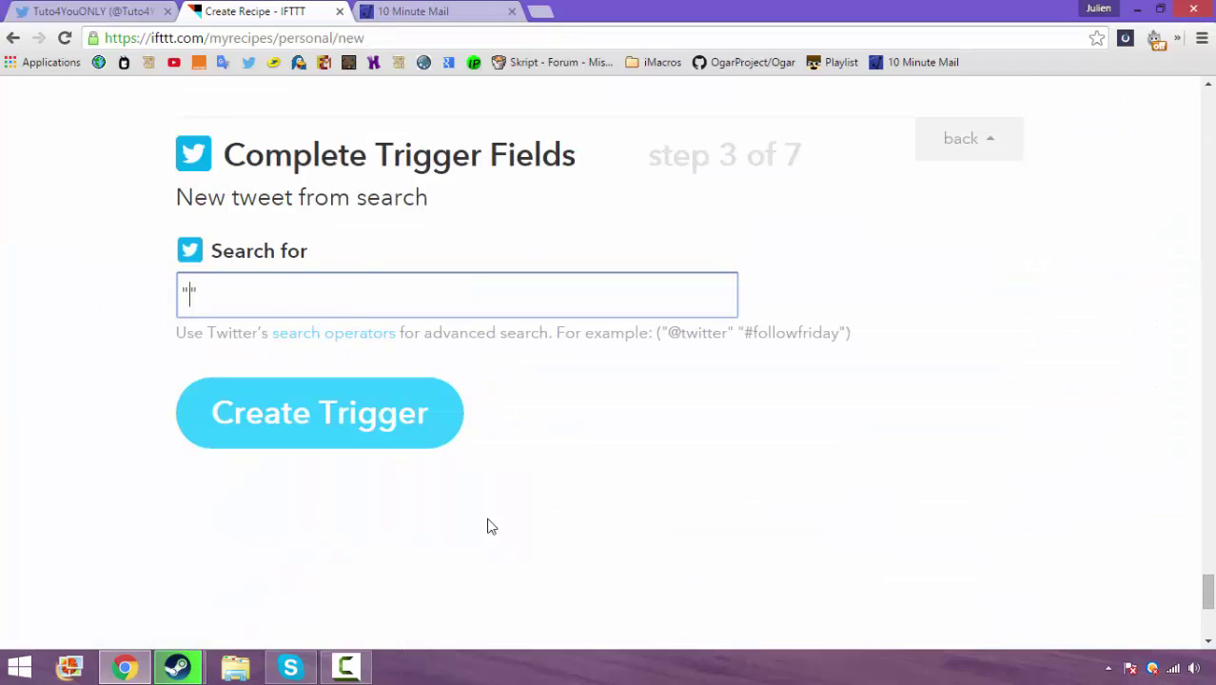
pyautogui.write('@Tuto4YouONLY')
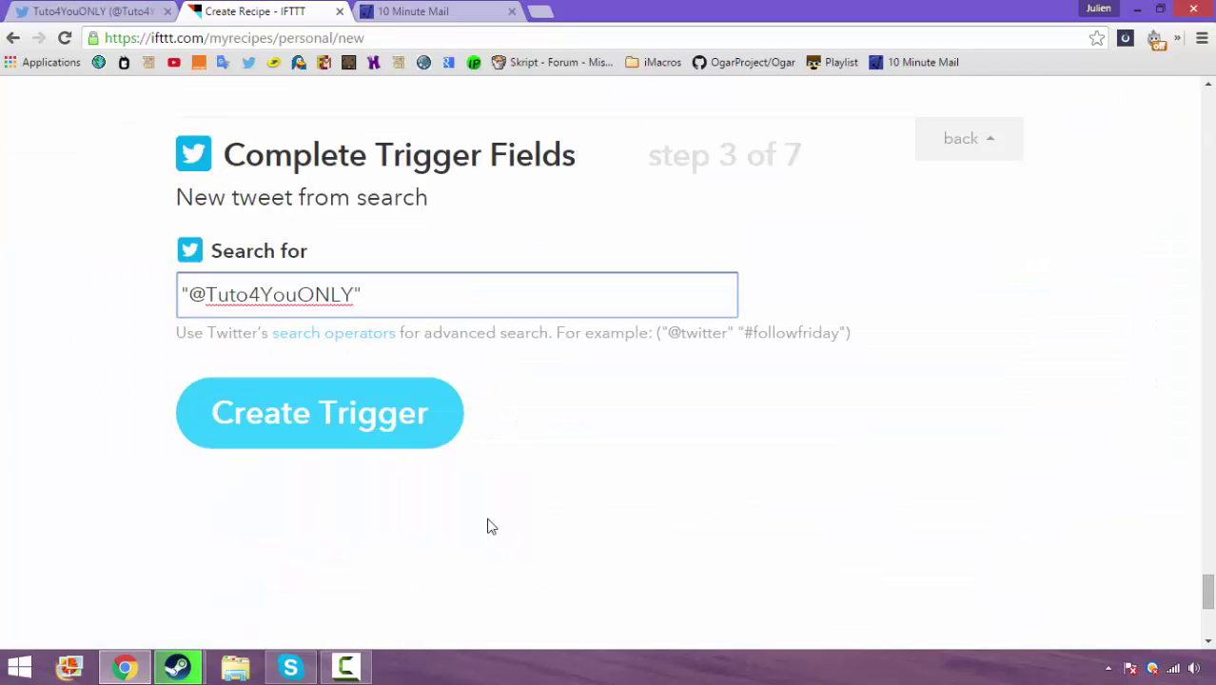
pyautogui.press('Tab')
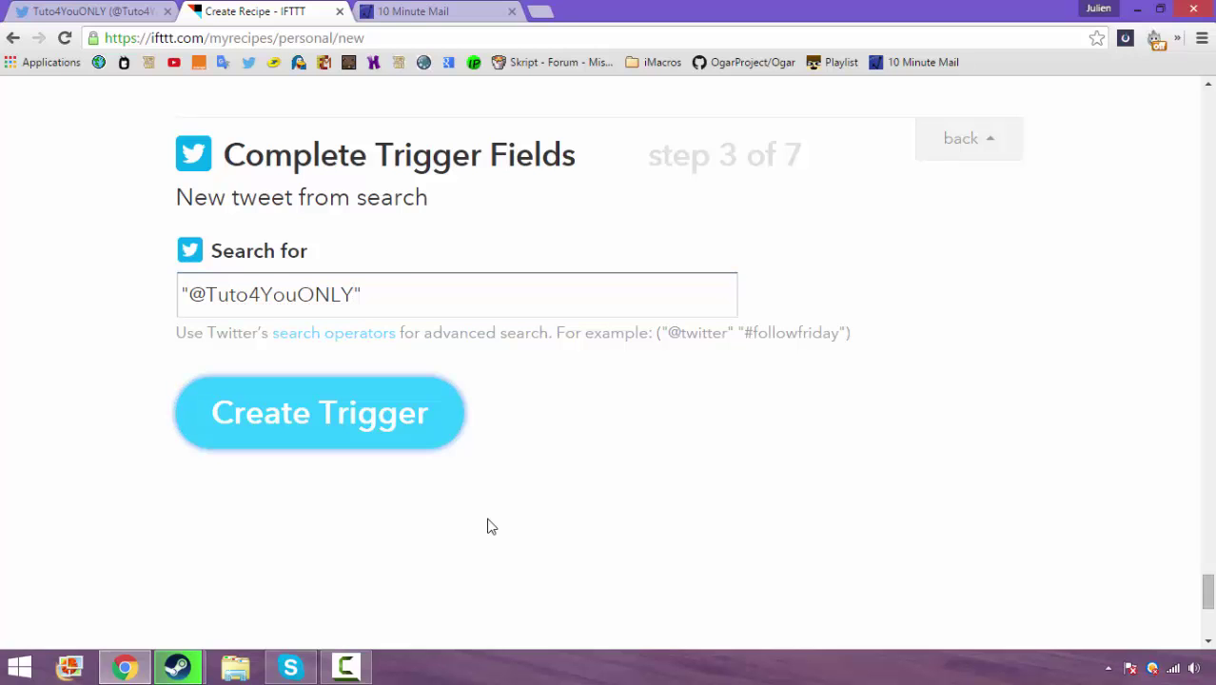
pyautogui.press('Return')
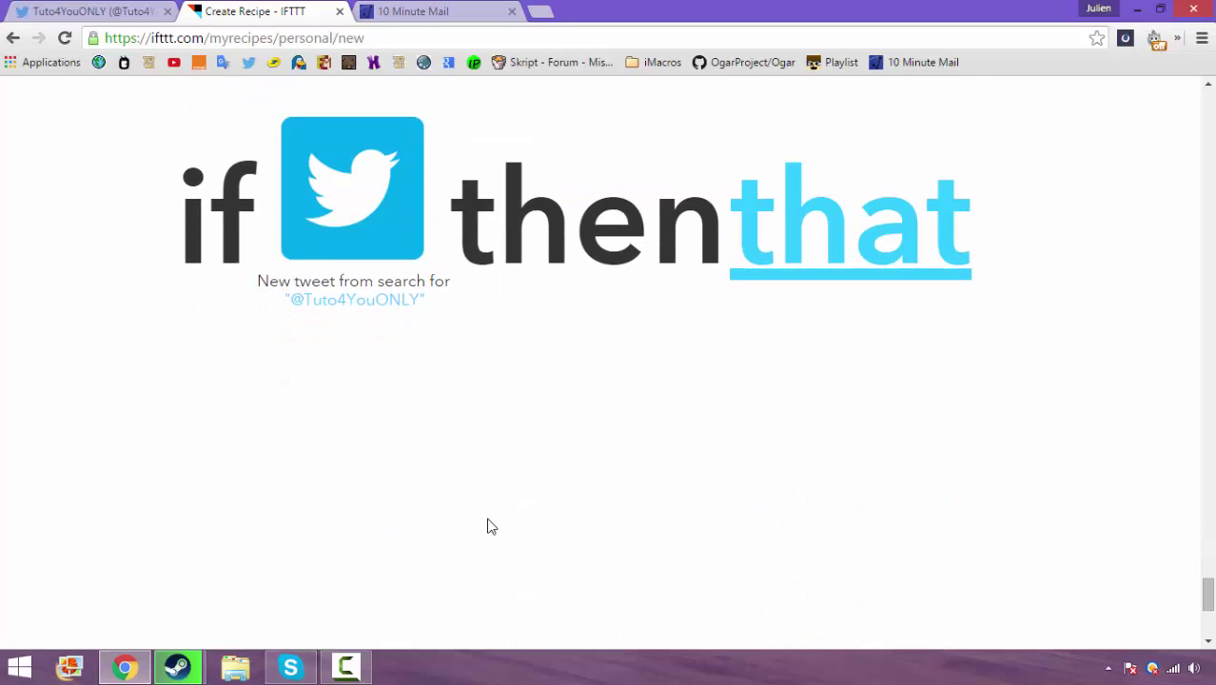
# Edit the trigger to drop the @, searching for Tuto4YouONLY instead
pyautogui.scroll(6, 491, 526)
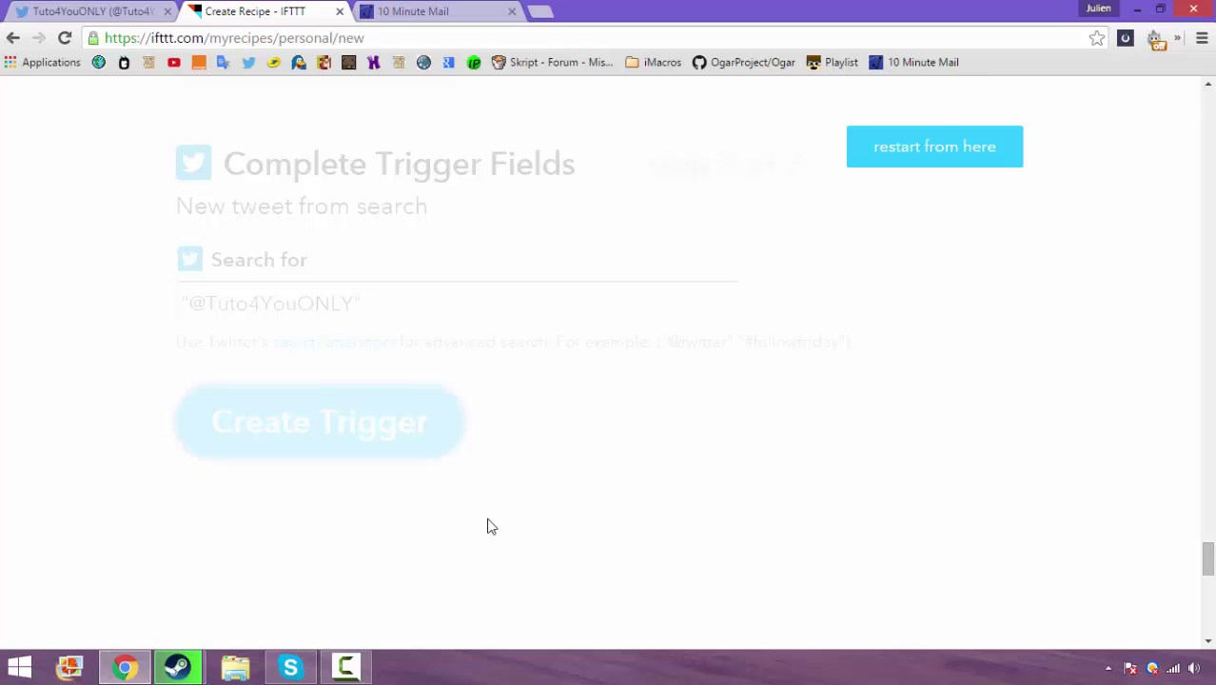
pyautogui.scroll(3, 491, 526)
pyautogui.click(490, 526)
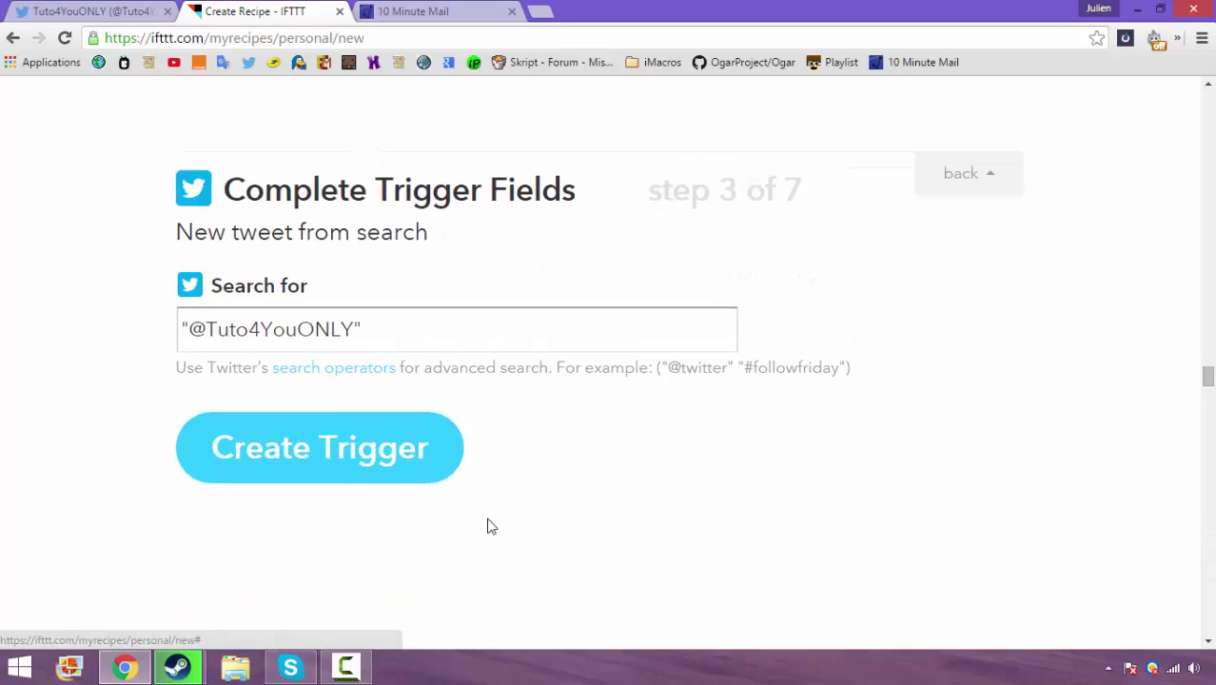
pyautogui.press('BackSpace')
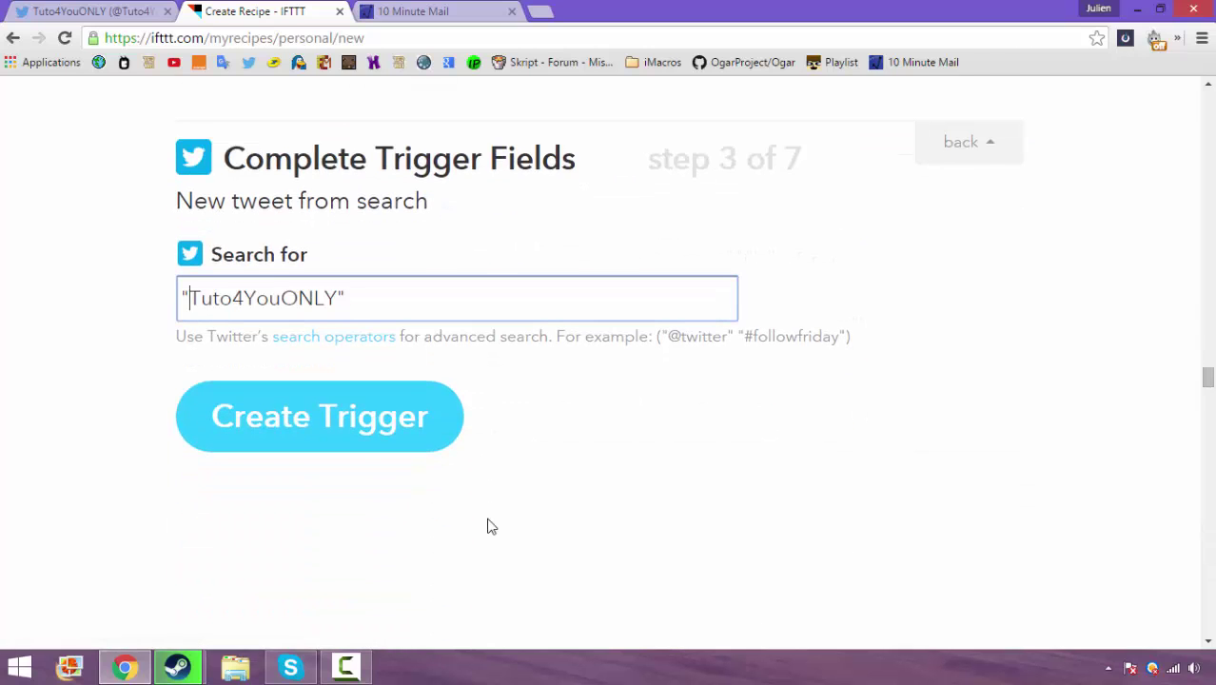
pyautogui.press('Tab')
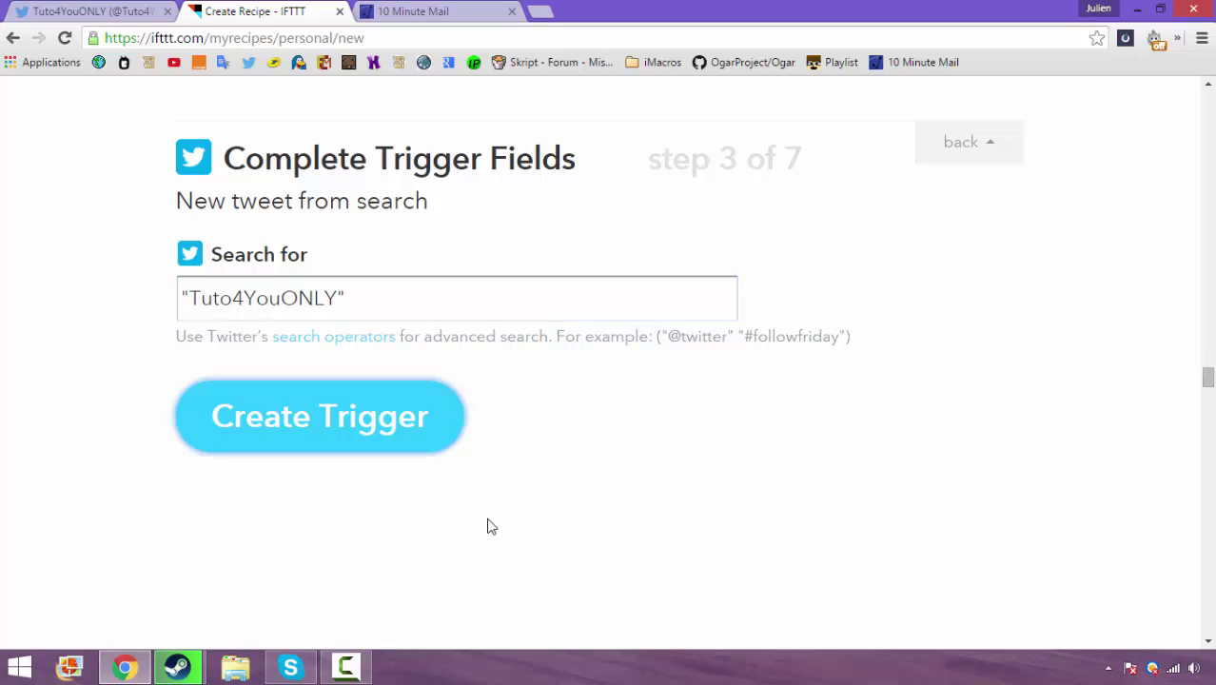
pyautogui.press('Return')
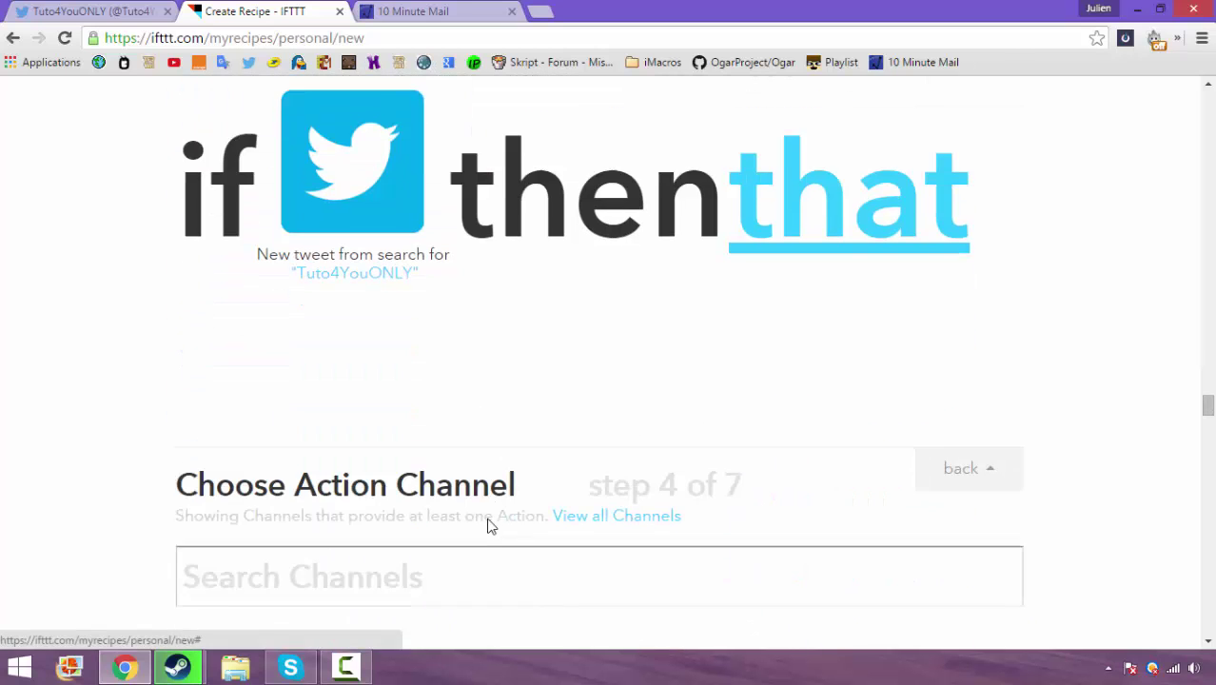
# Choose Twitter's Add user to list action and name the list 'Tuto lover :)'
pyautogui.write('t')
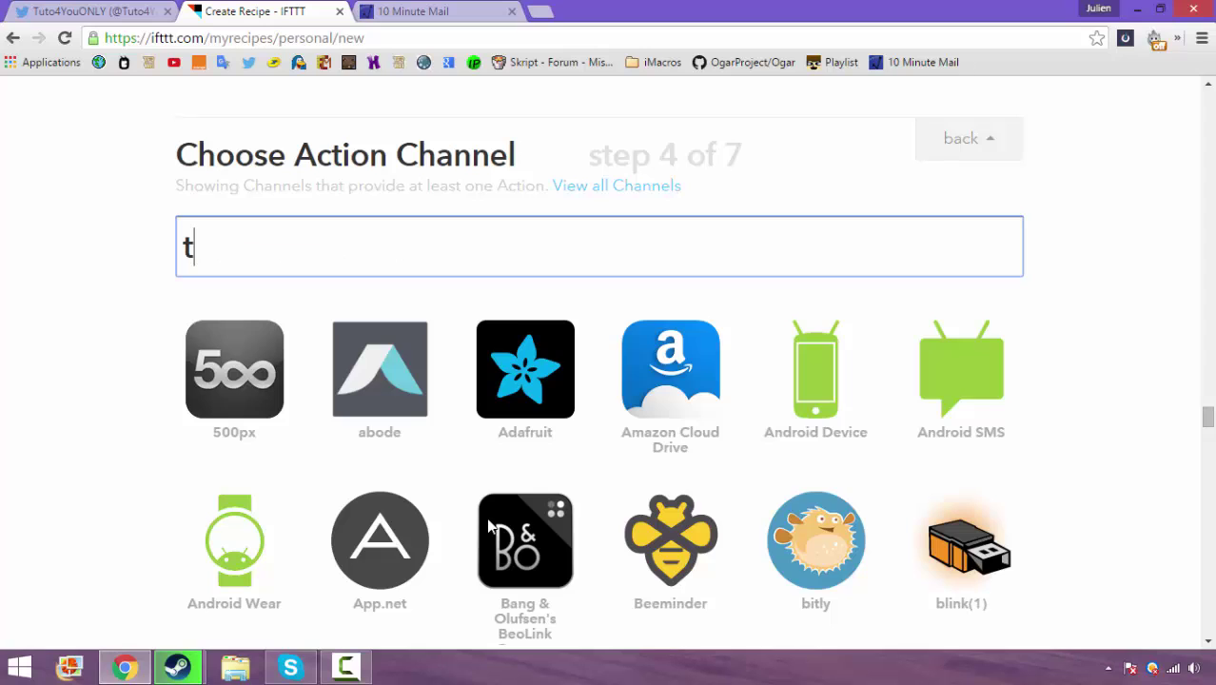
pyautogui.write('wi')
pyautogui.press('Tab')
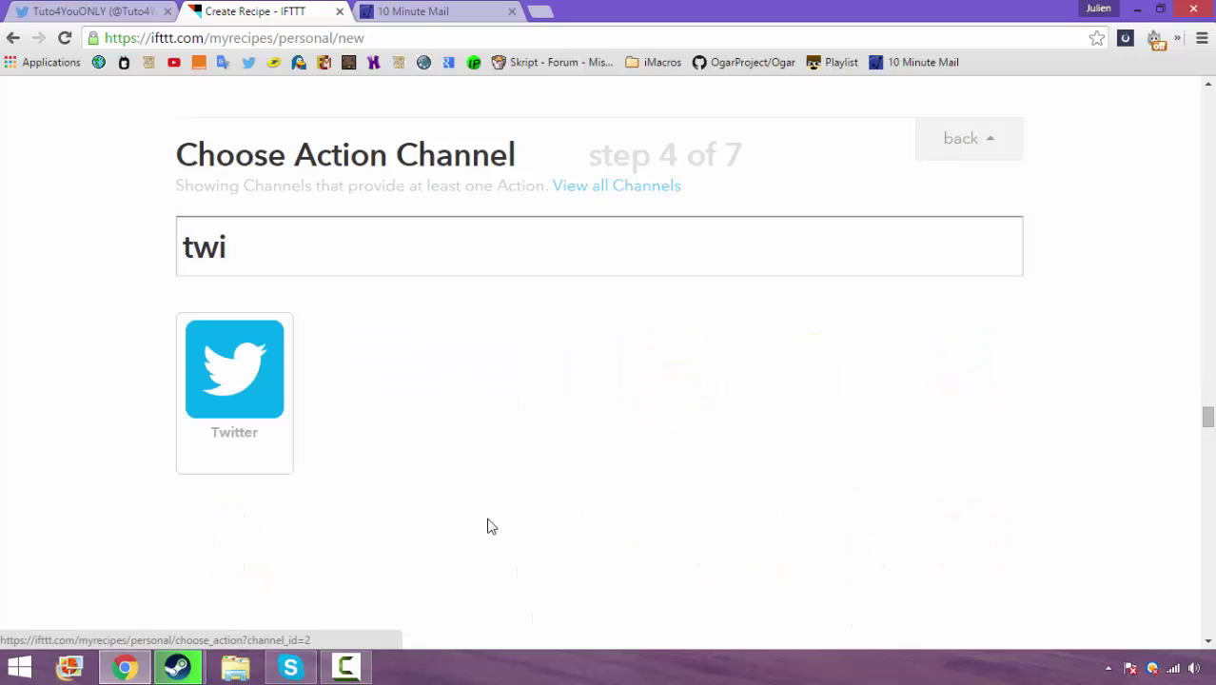
pyautogui.press('Return')
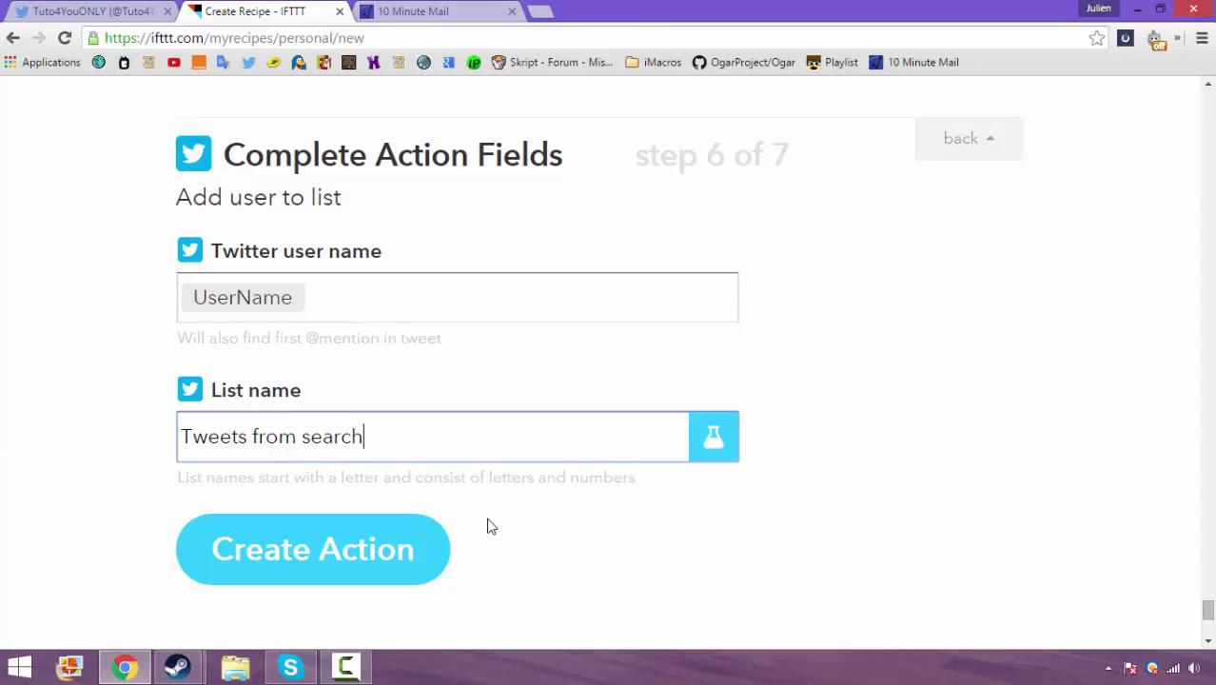
pyautogui.hotkey('ctrl', 'a')
pyautogui.write('T')
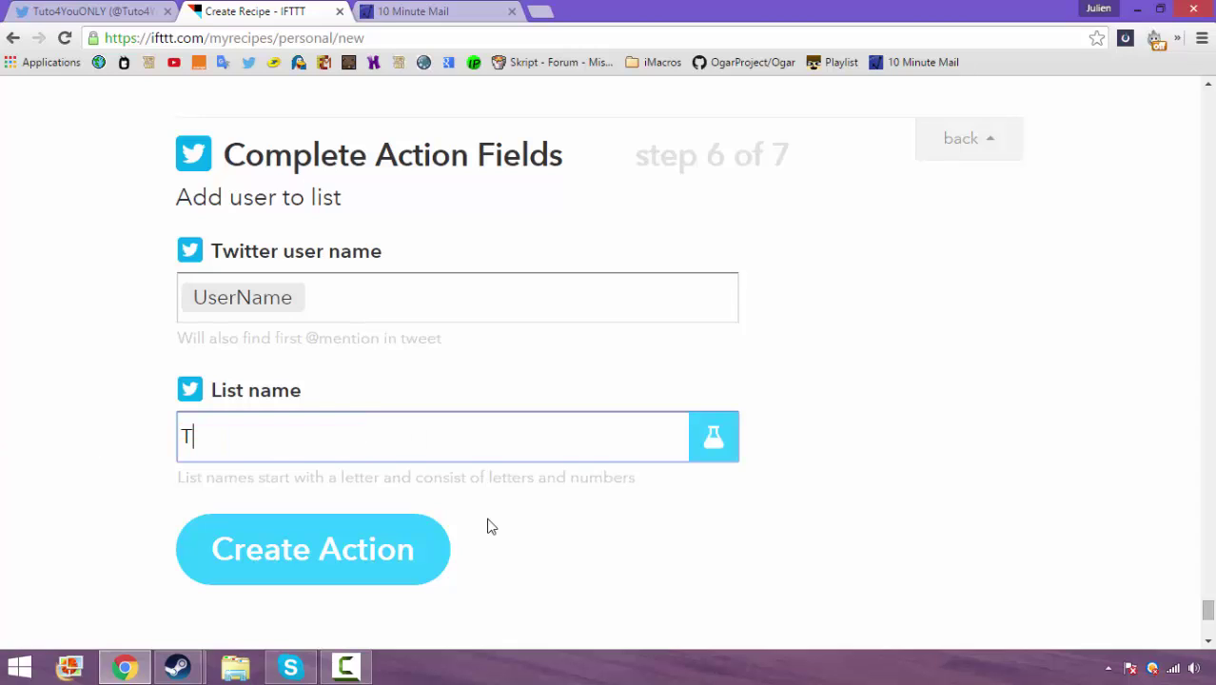
pyautogui.press('BackSpace')
pyautogui.write('uto lover :)')
pyautogui.press('Tab')
# Create the Add user to list action and save the finished Tuto4YouONLY recipe
pyautogui.press('Return')
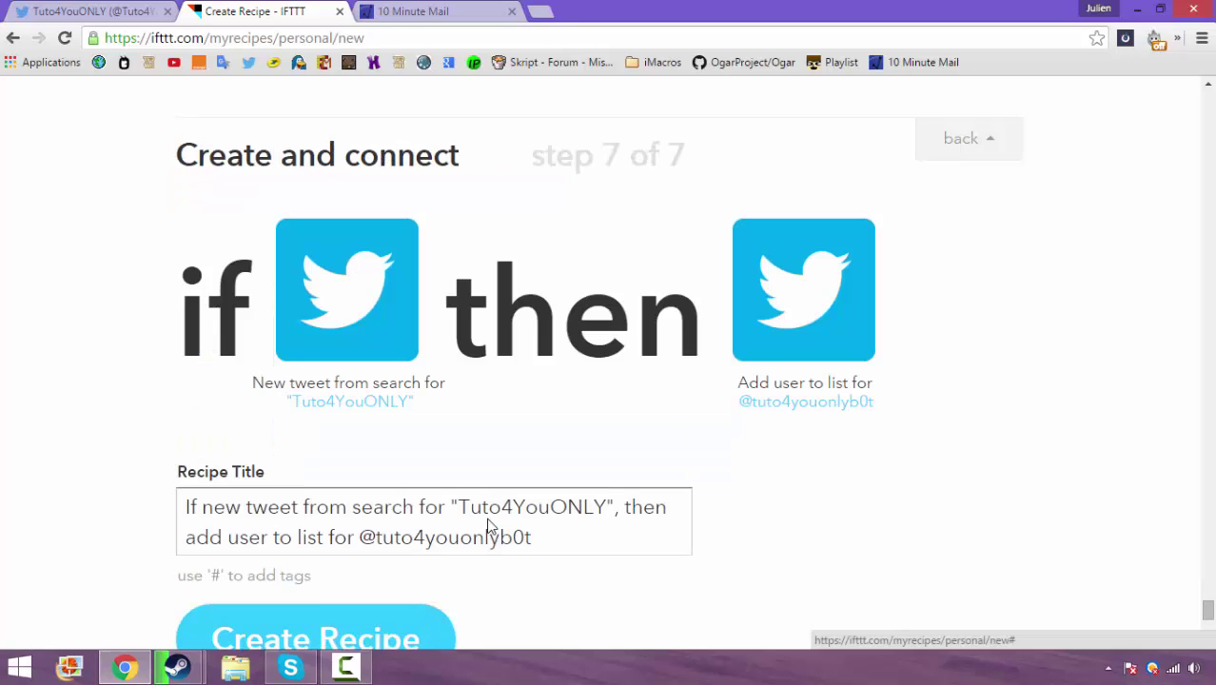
pyautogui.scroll(-3, 491, 526)
pyautogui.scroll(-2, 491, 527)
pyautogui.press('Return')
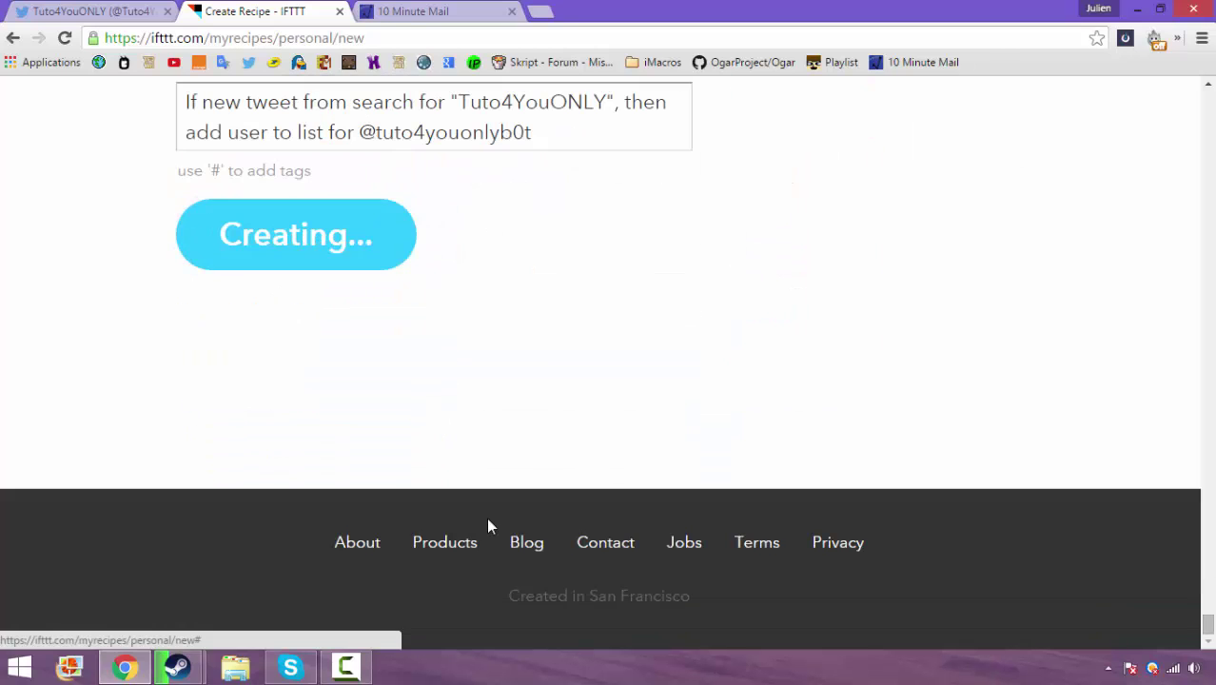
pyautogui.scroll(1, 491, 527)
pyautogui.scroll(2, 491, 526)
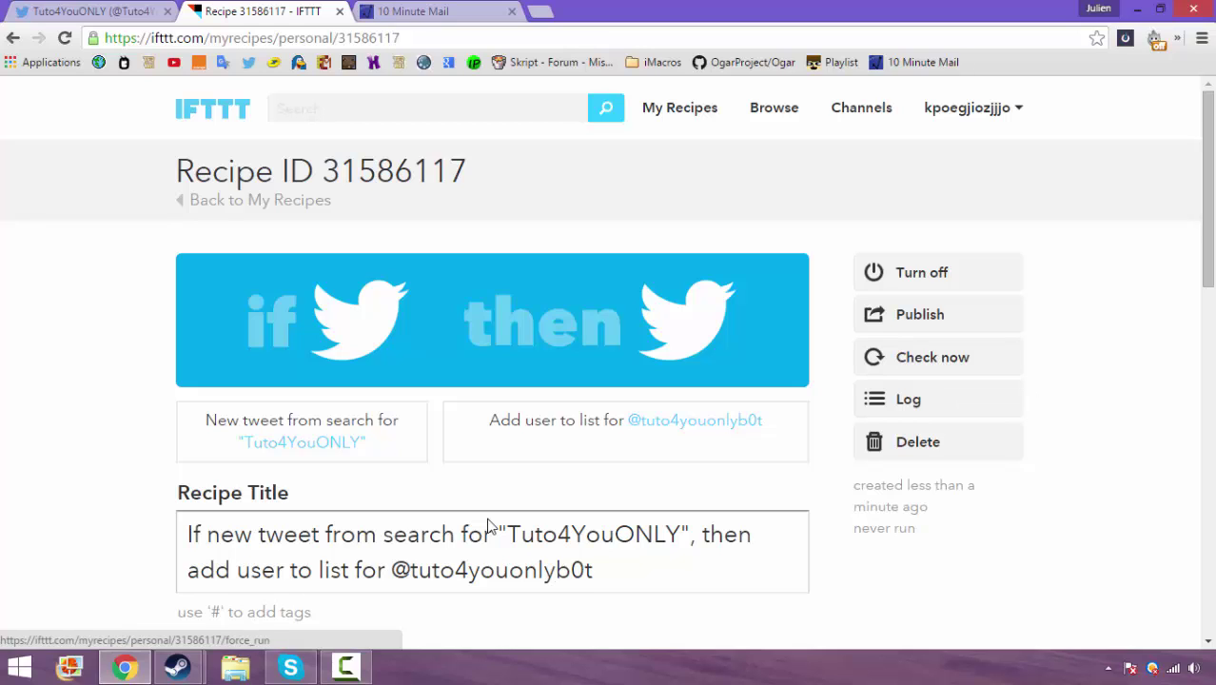
pyautogui.click(1202, 474)
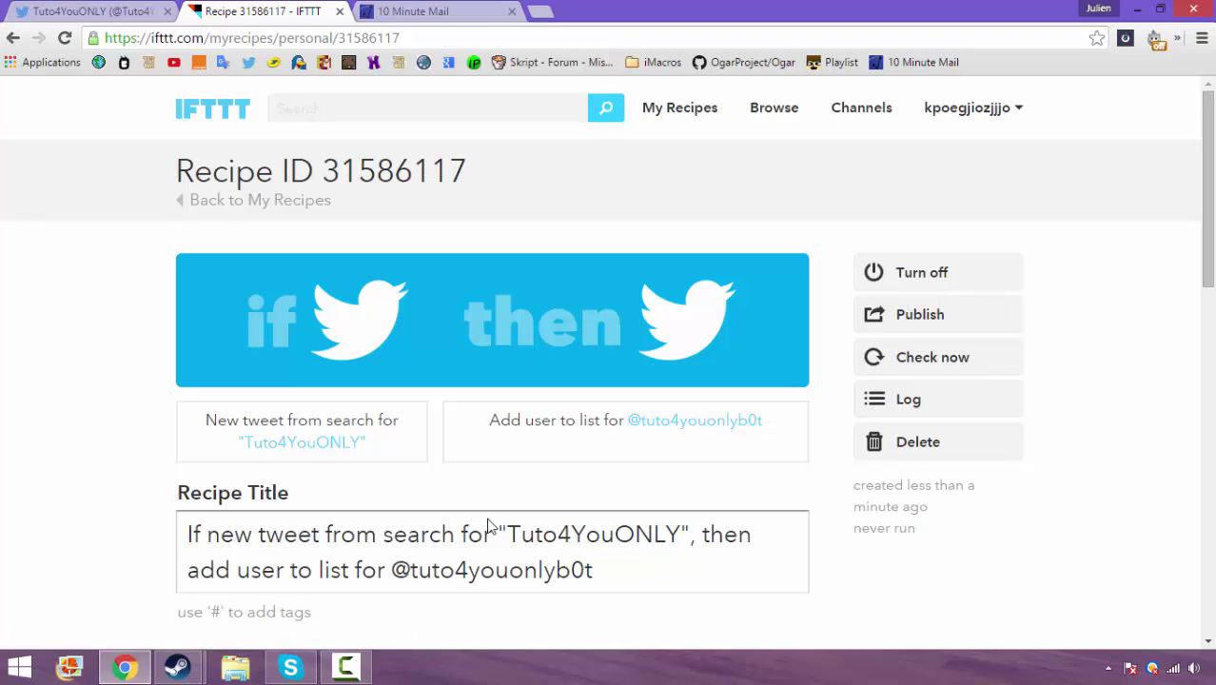
pyautogui.scroll(-8, 487, 526)
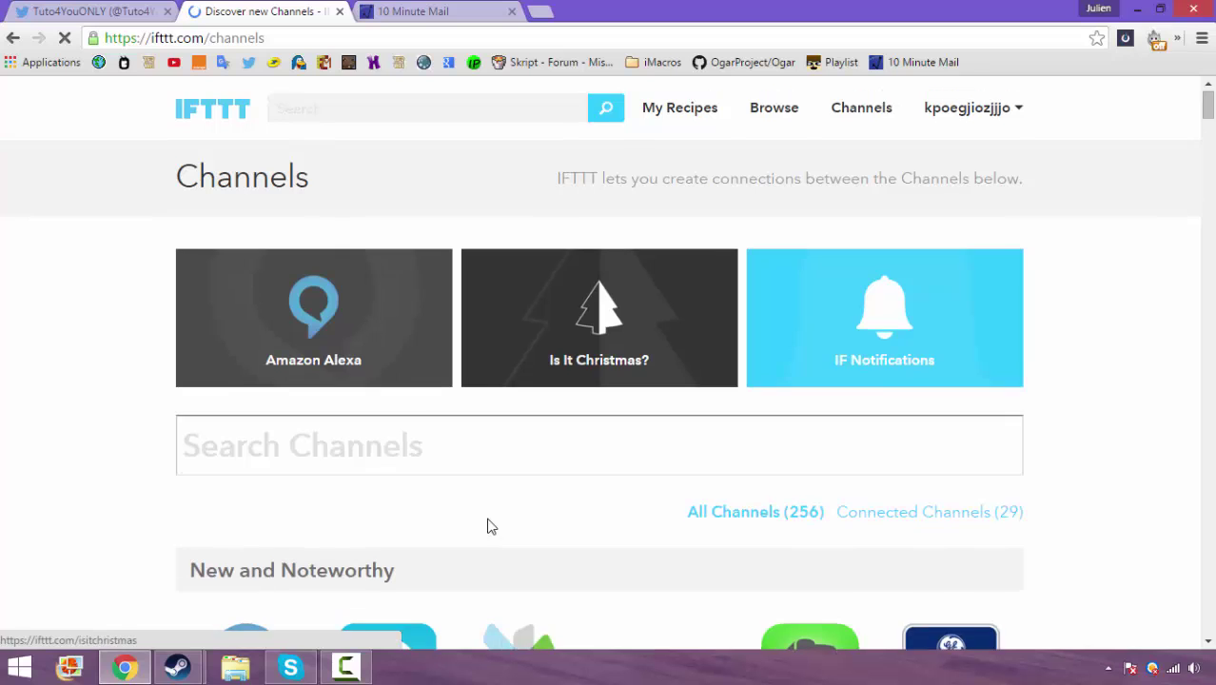
# Go back to a fresh Create a Recipe page after checking the Twitter profile tab
pyautogui.hotkey('alt', 'Left')
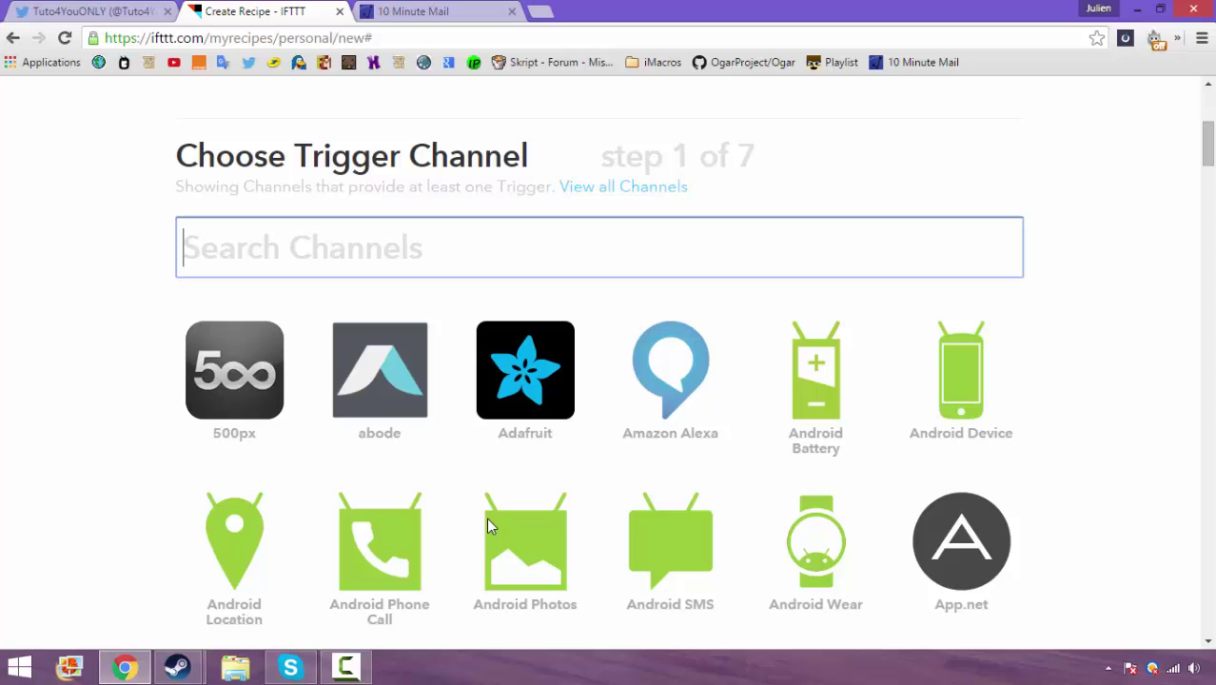
pyautogui.hotkey('ctrl', 'shift', 'Tab')
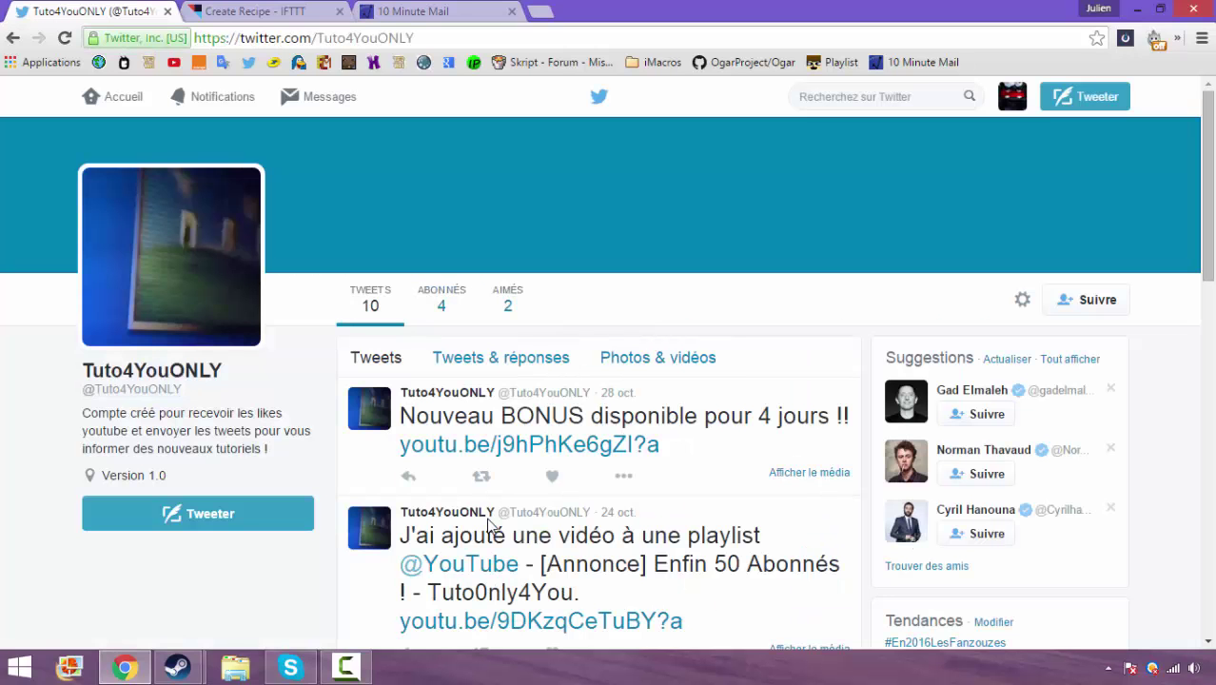
pyautogui.hotkey('ctrl', 'Tab')
pyautogui.scroll(4, 488, 524)
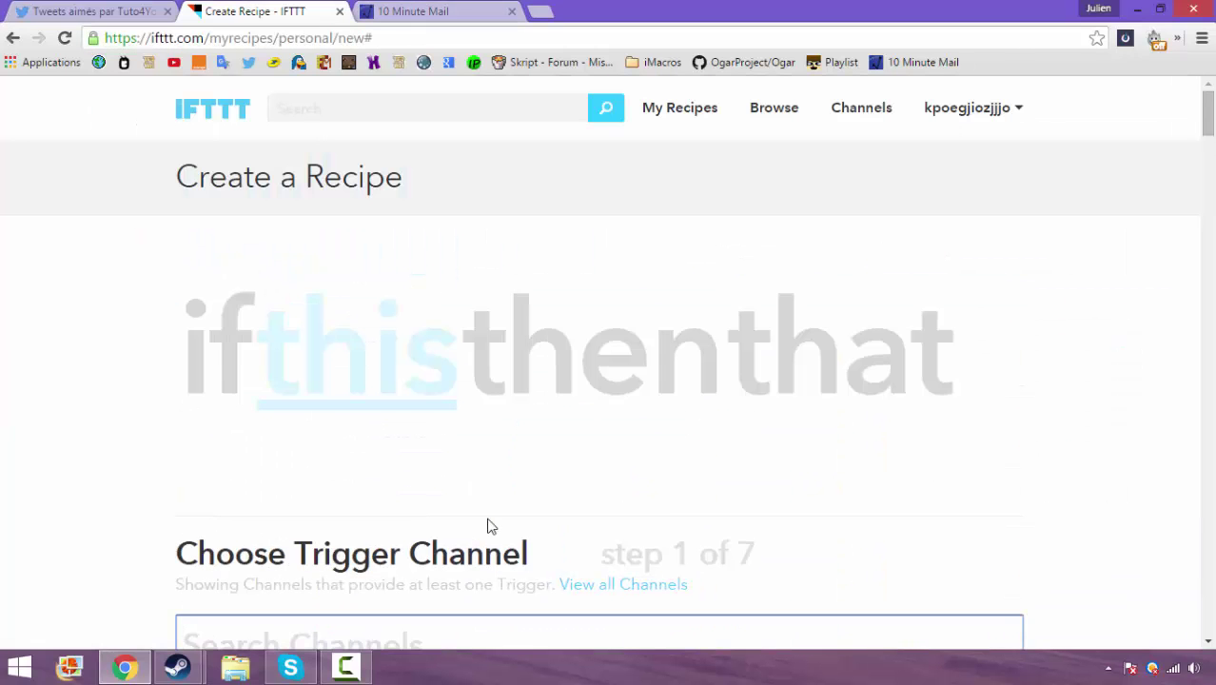
# Minimise the browser to the desktop and select Fuzzy.png without renaming it
pyautogui.press('super+d')
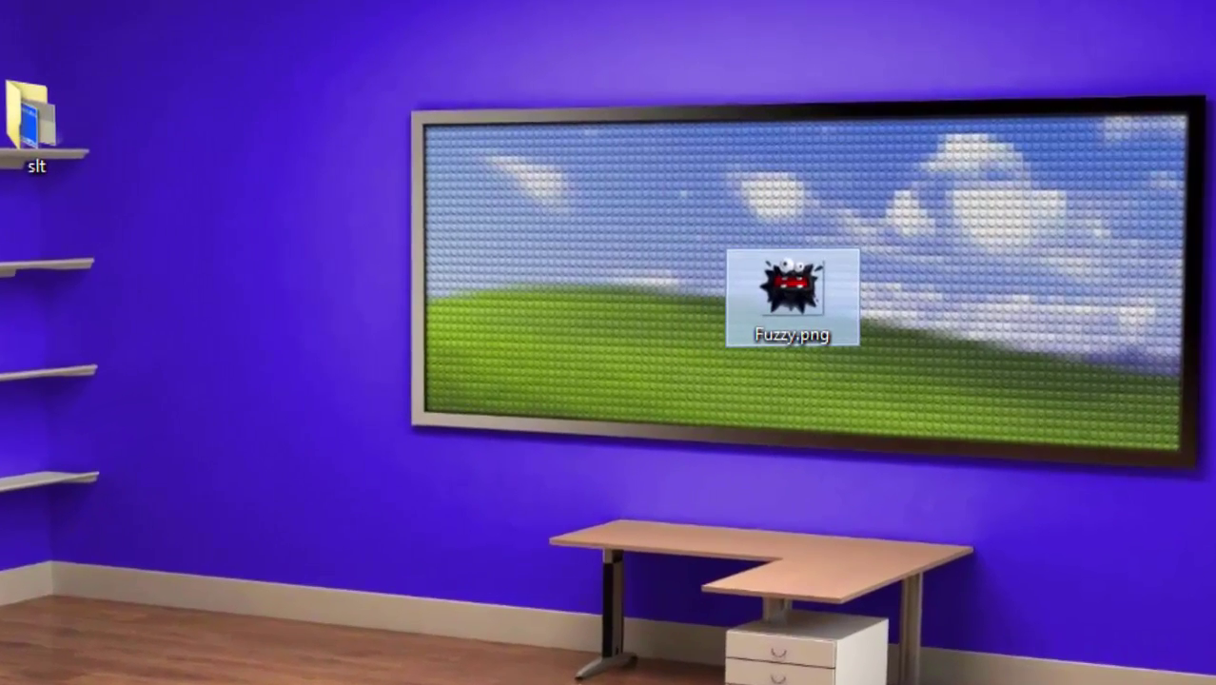
pyautogui.press('F2')
pyautogui.press('Return')
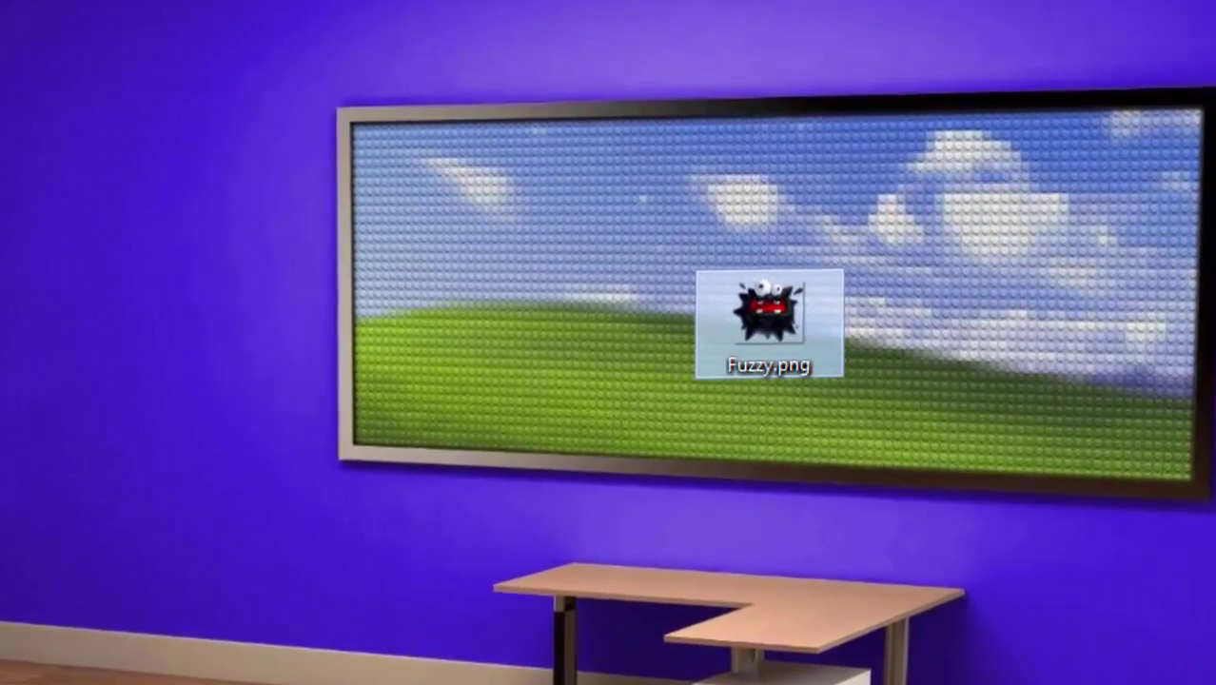